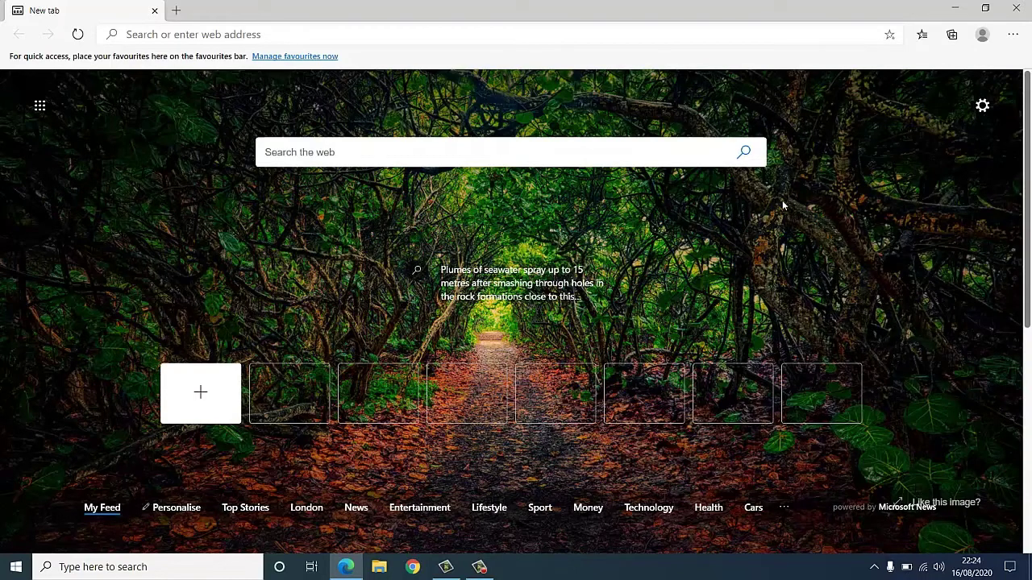
# Step: Search the web for 'kahoot' and open the 'Kahoot! | Learning games' result at kahoot.com
pyautogui.click(644, 41)
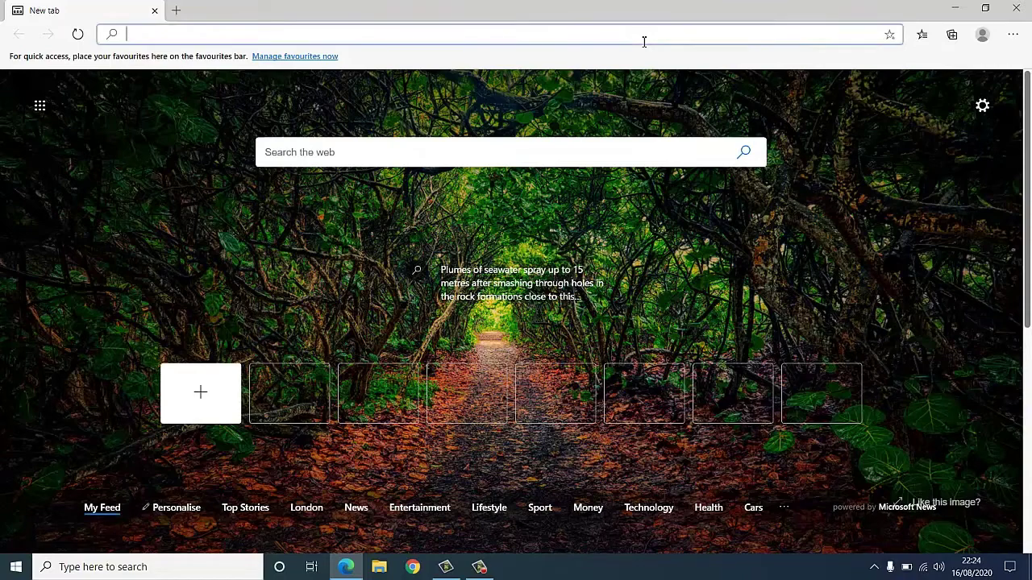
pyautogui.write('kahoot')
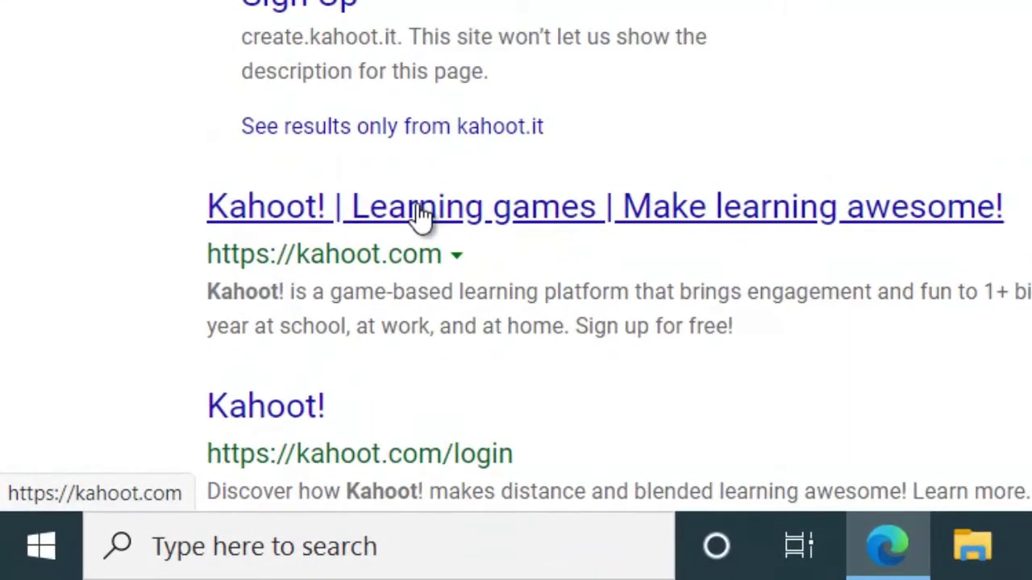
pyautogui.click(419, 213)
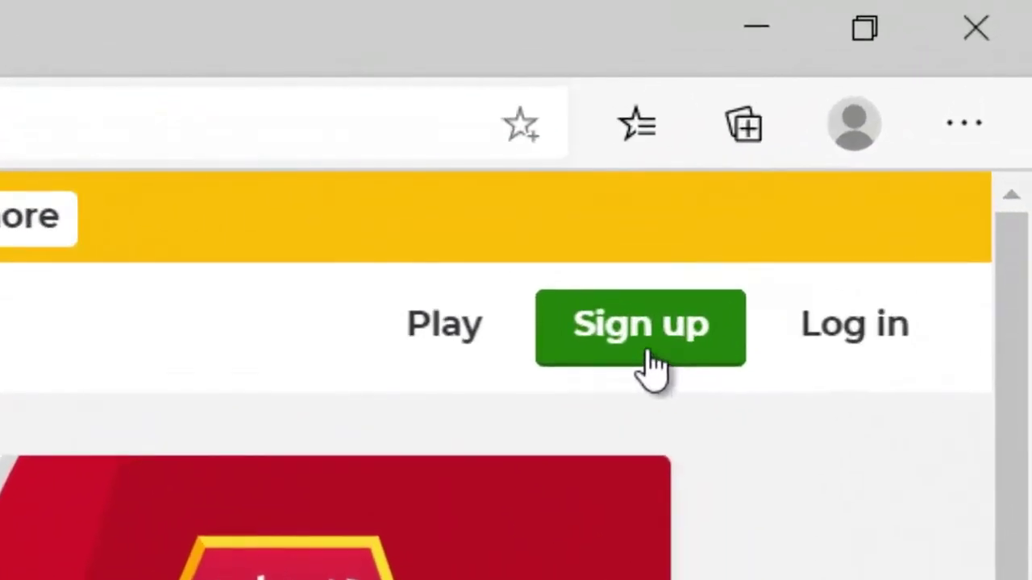
# Step: Start a new Kahoot! sign-up with the School account type
pyautogui.click(648, 355)
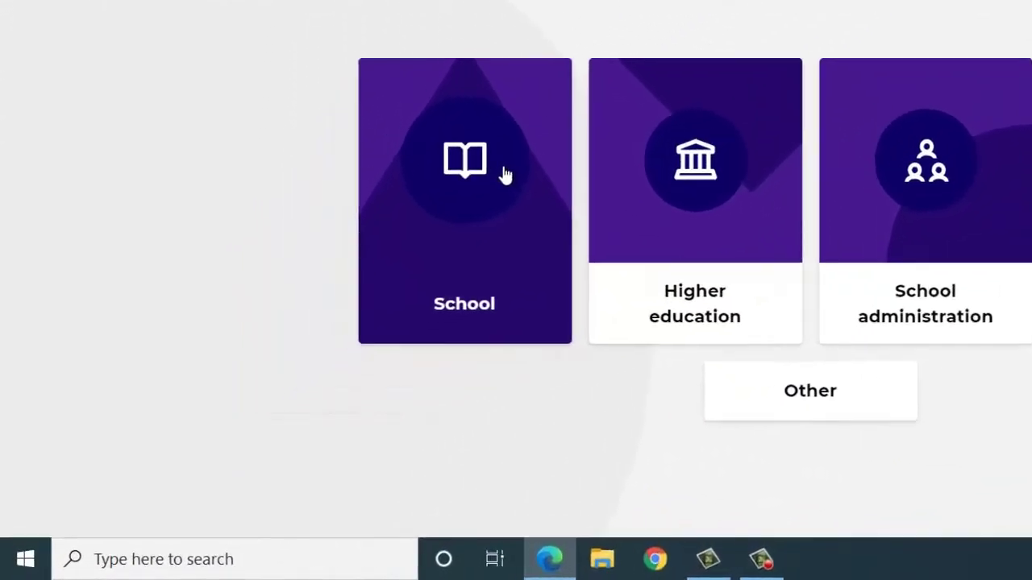
pyautogui.click(503, 175)
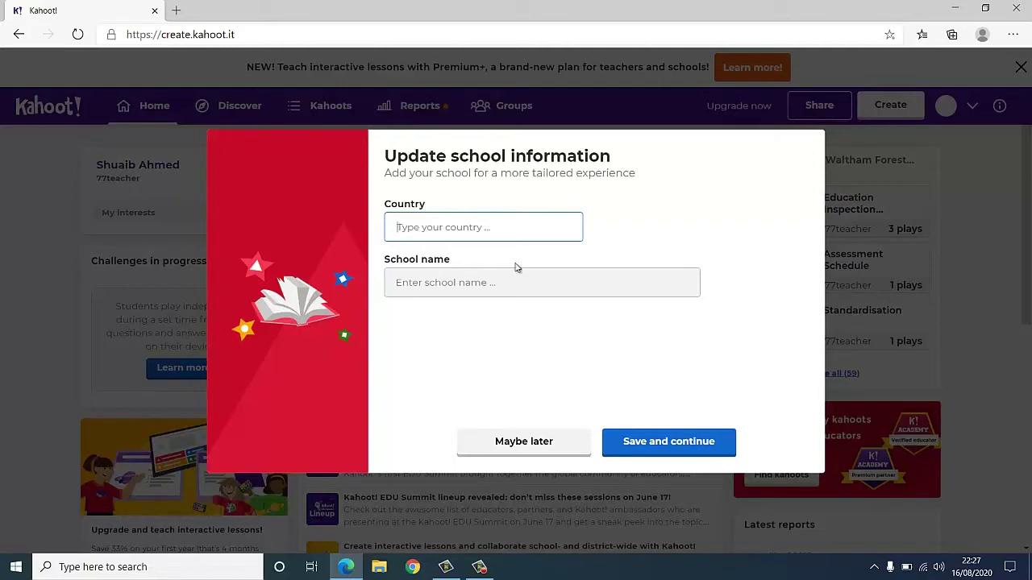
# Step: Set the school country to United Kingdom and skip the school name with Maybe later
pyautogui.click(530, 225)
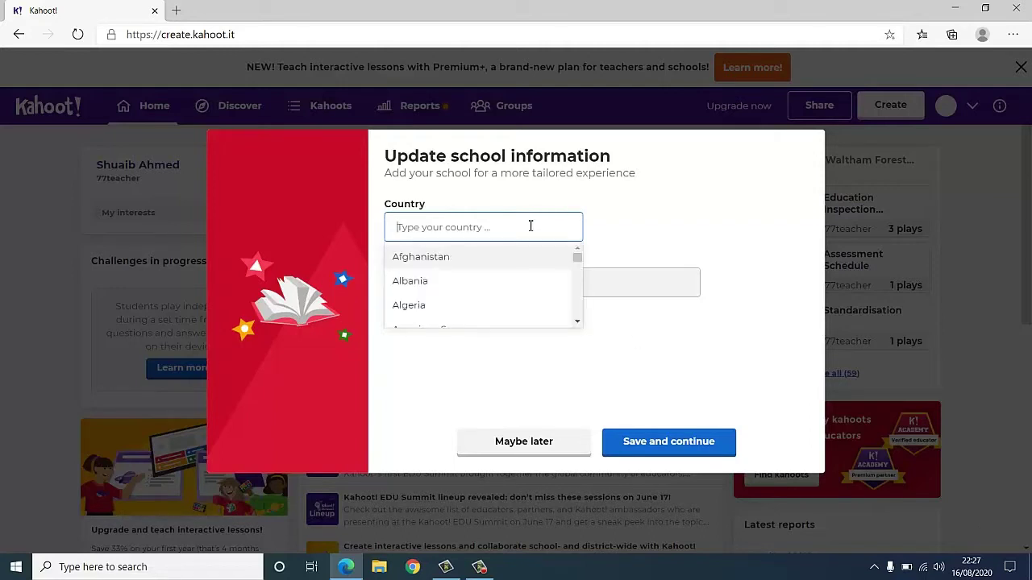
pyautogui.write('uni')
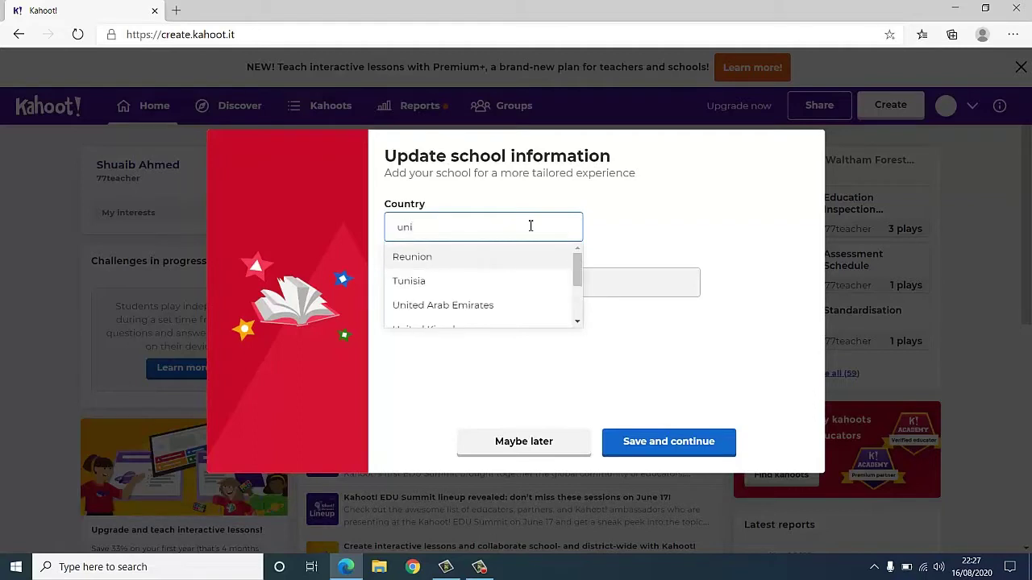
pyautogui.press('Down')
pyautogui.press('Down')
pyautogui.press('Down')
pyautogui.press('Down')
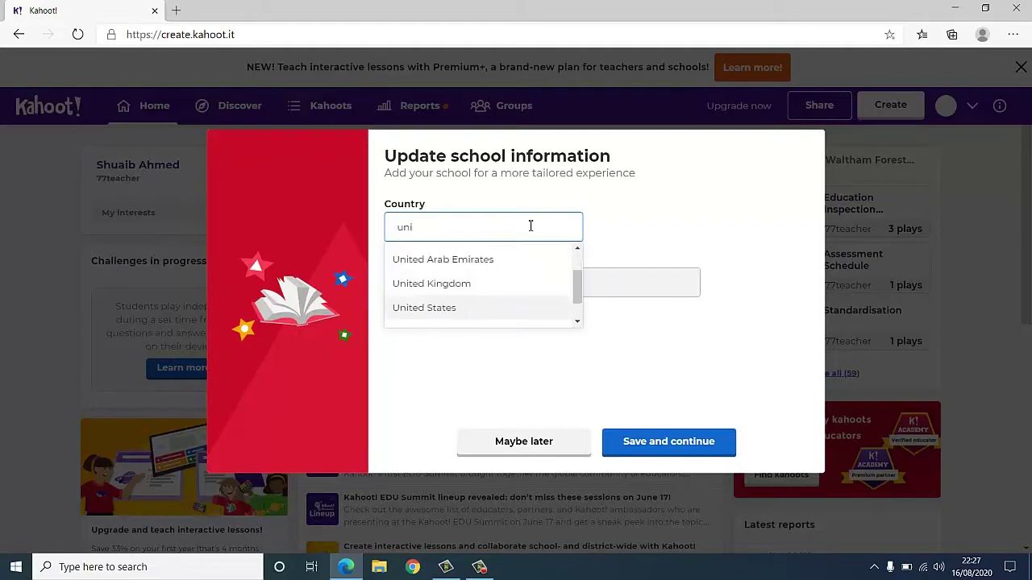
pyautogui.press('Up')
pyautogui.press('Return')
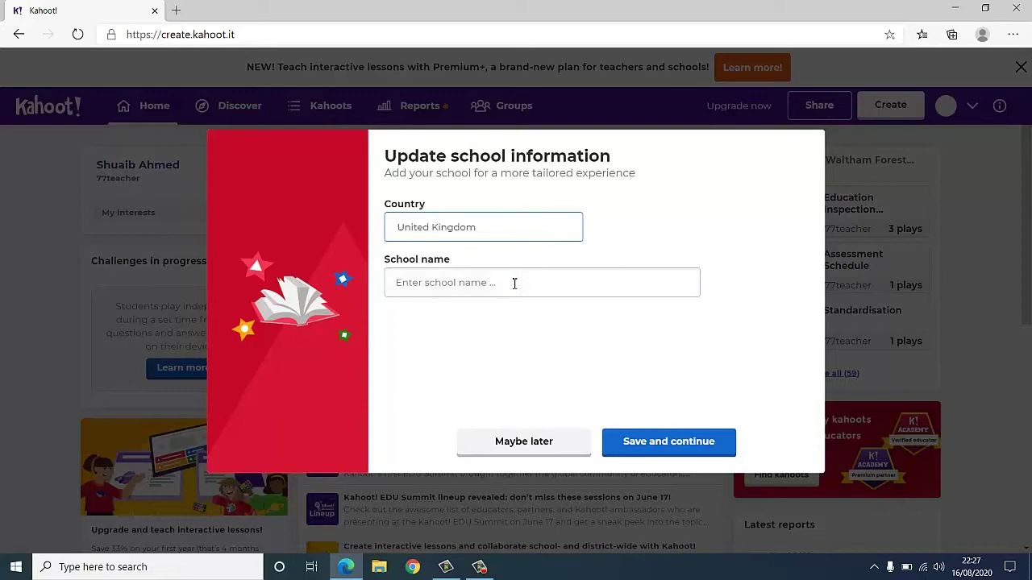
pyautogui.click(515, 283)
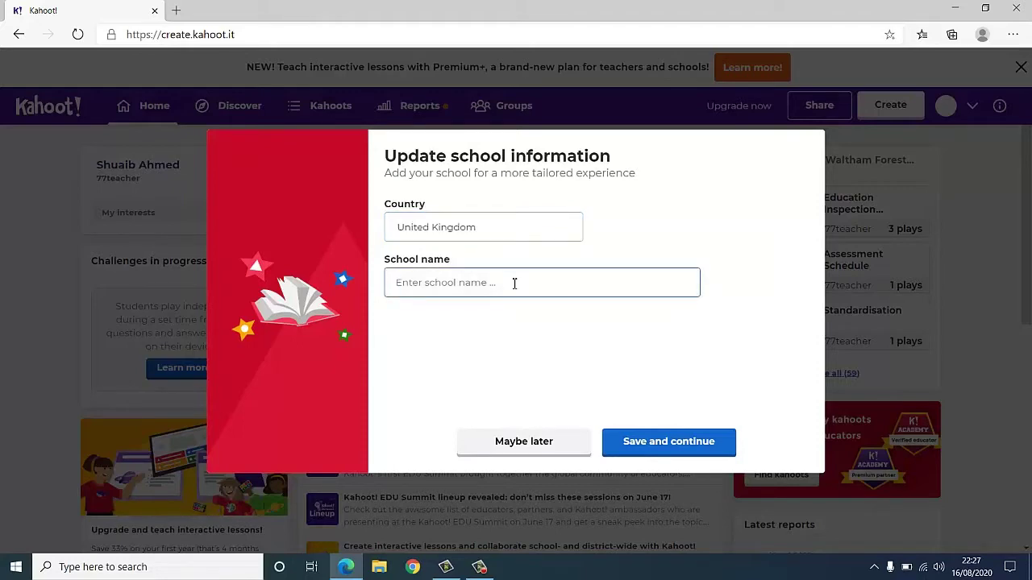
pyautogui.click(540, 452)
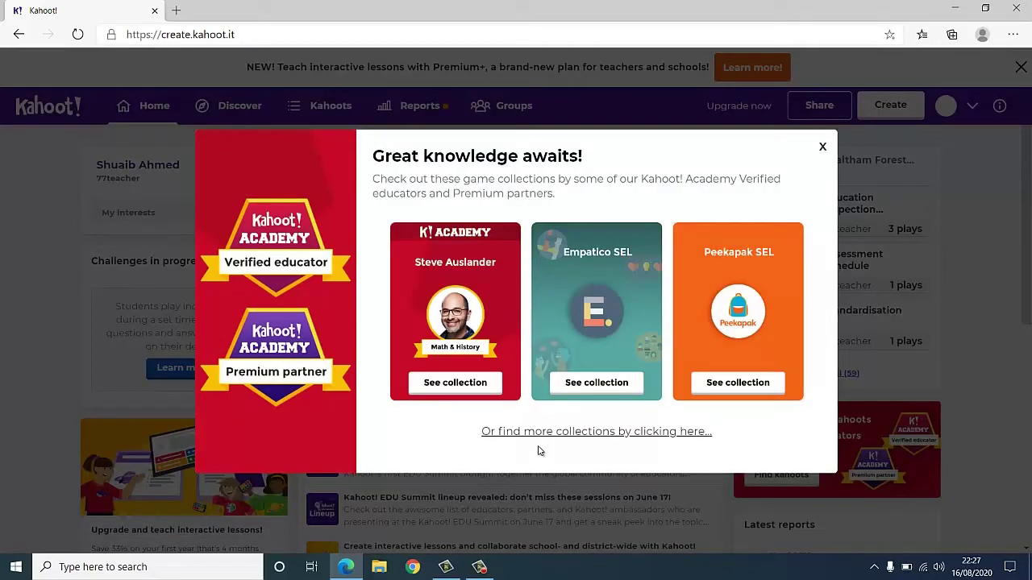
# Step: Close the game collections popup and open a new blank kahoot in the Creator
pyautogui.click(822, 150)
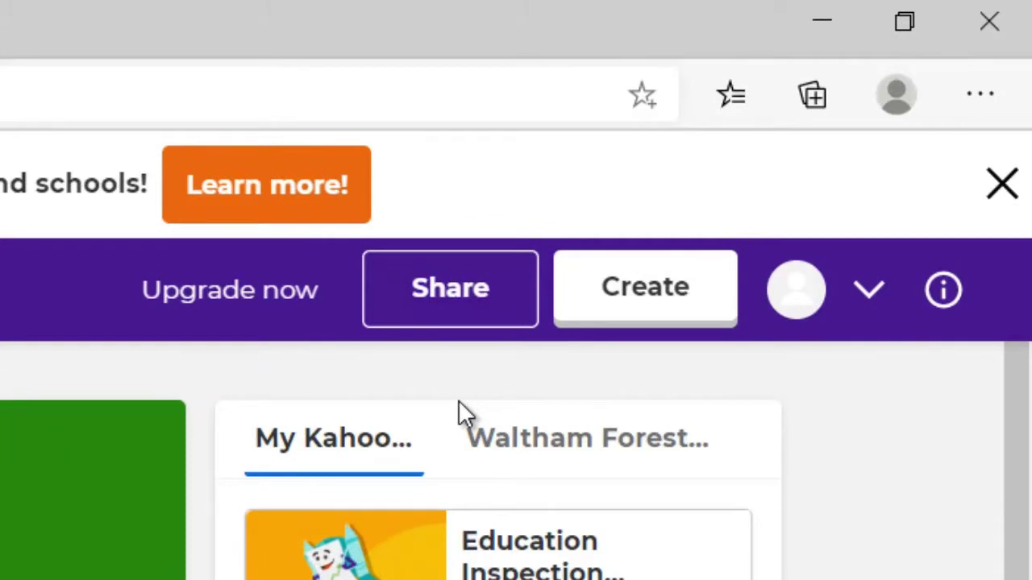
pyautogui.click(687, 314)
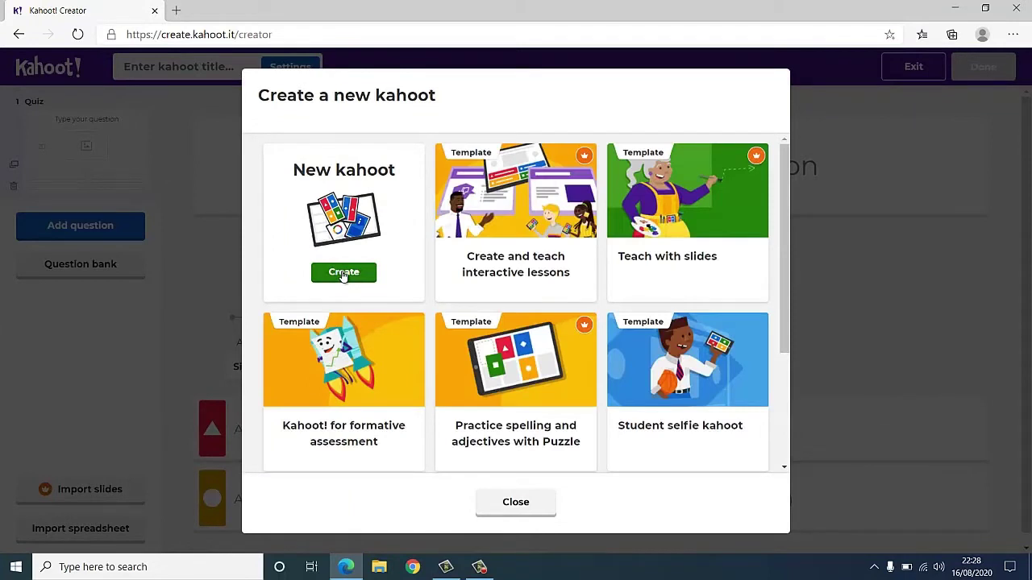
pyautogui.click(344, 272)
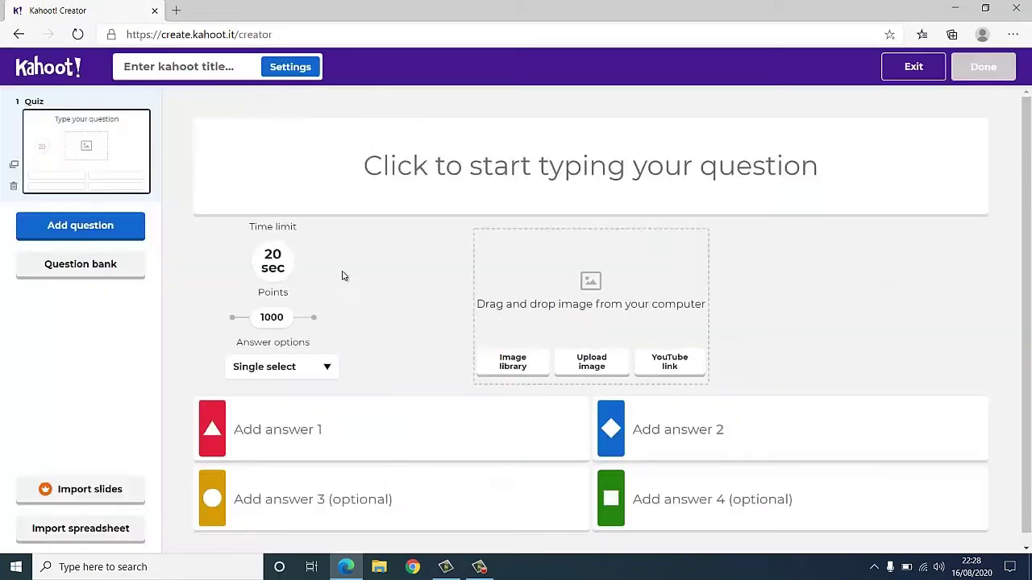
# Step: Enter the first question 'What is the purpose of a cash flow forecast?'
pyautogui.click(655, 164)
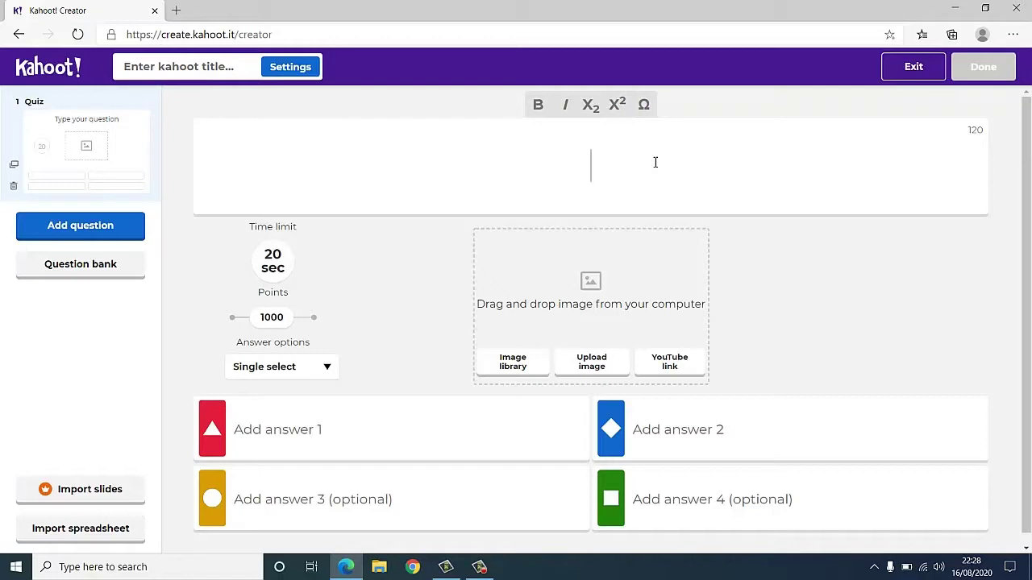
pyautogui.write('Wha')
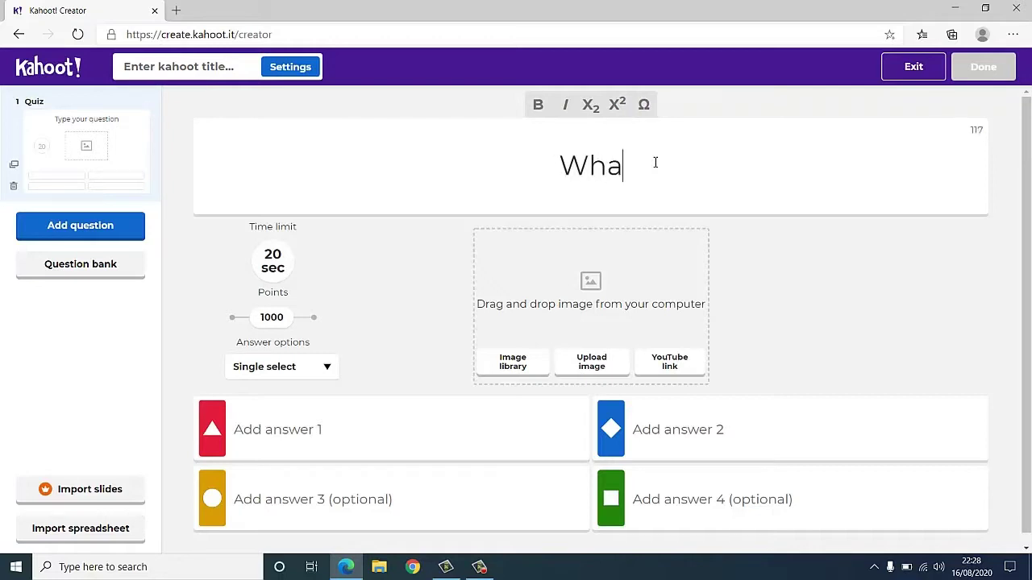
pyautogui.write('t is the pu')
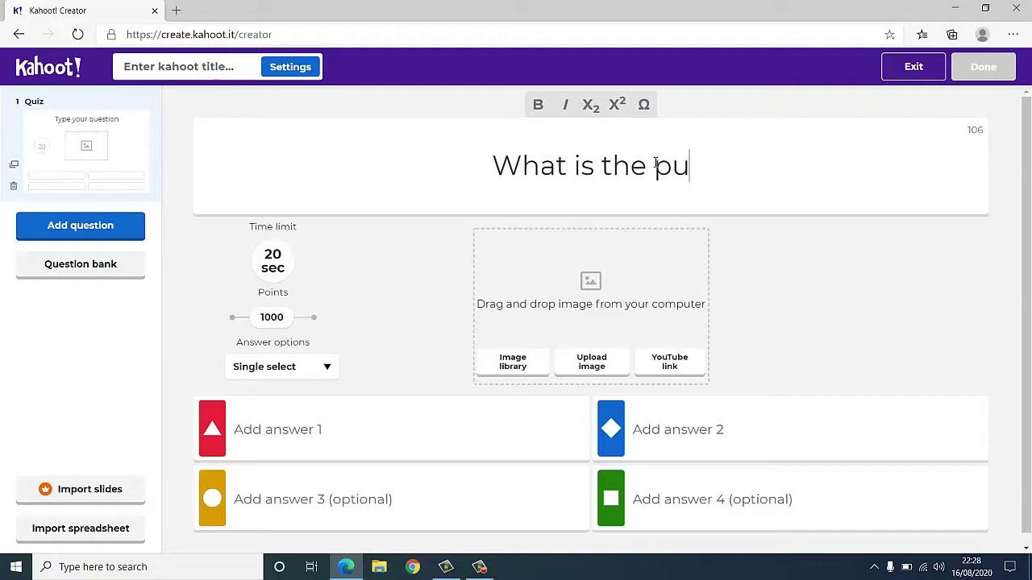
pyautogui.write('rpose of a cash ')
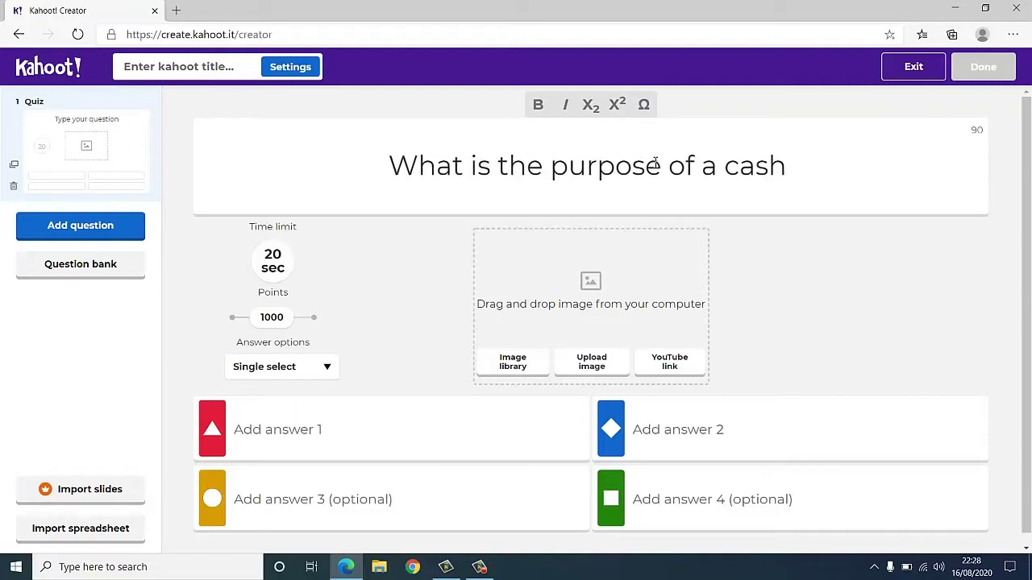
pyautogui.write('flow forec')
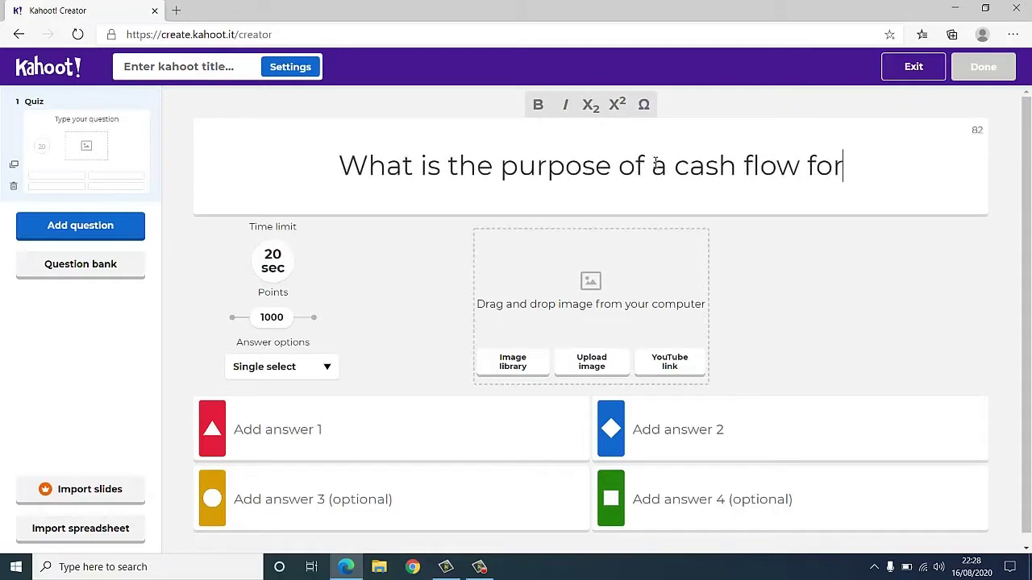
pyautogui.press('BackSpace')
pyautogui.write('ecast')
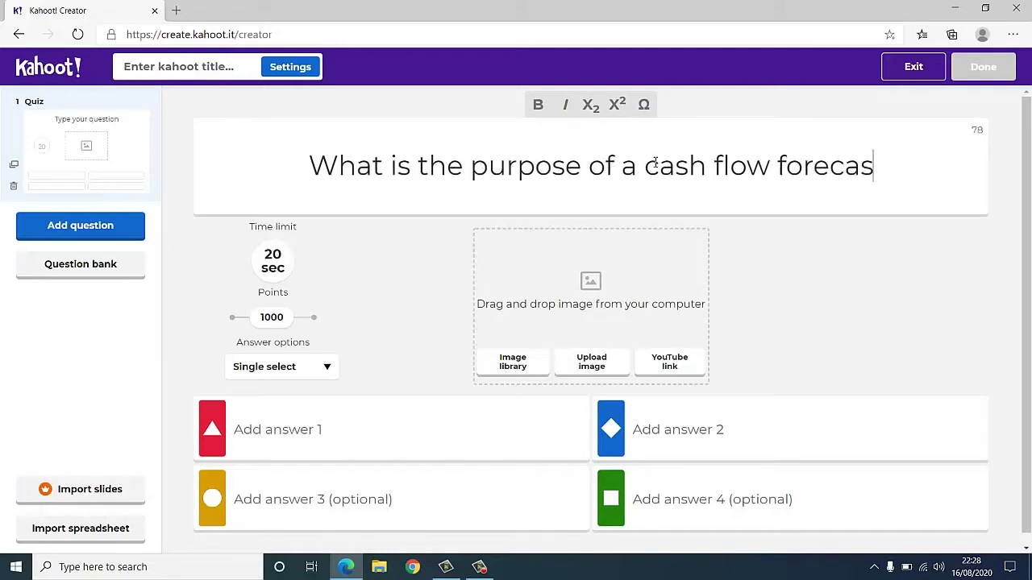
pyautogui.write('?')
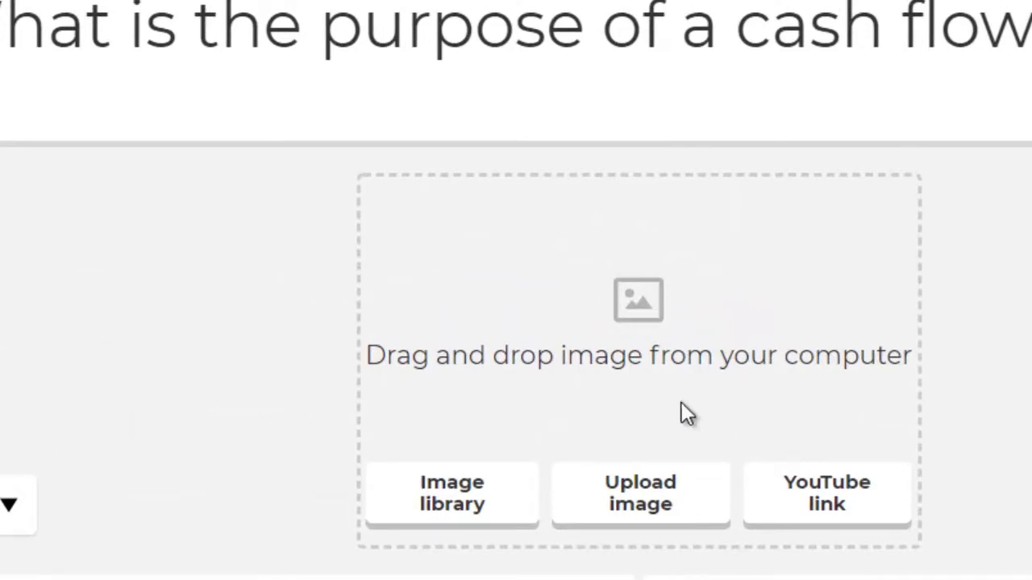
# Step: Search Bing images for 'cash flow', narrowed to Cash Flow Graphics
pyautogui.click(668, 506)
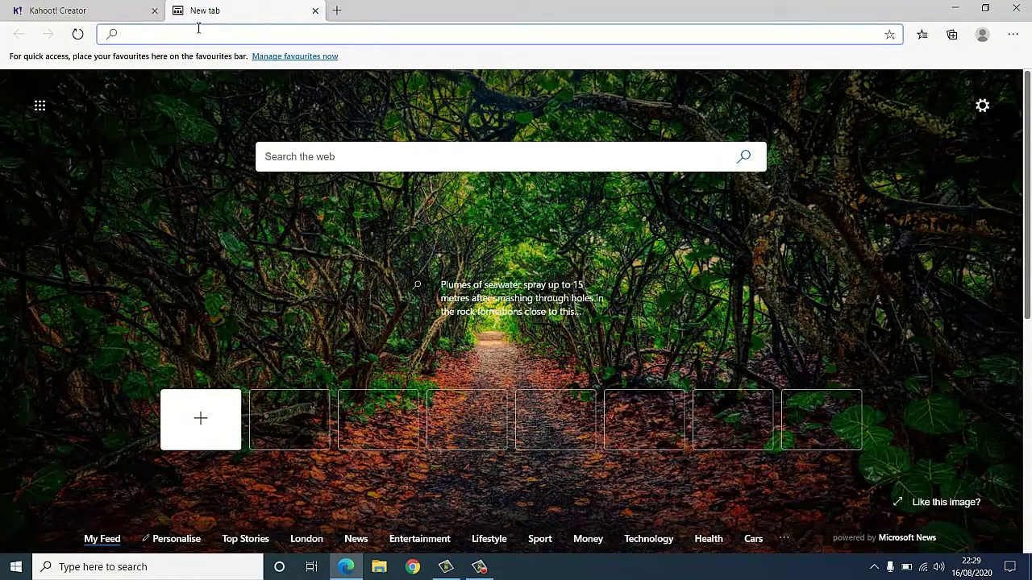
pyautogui.write('cash fl')
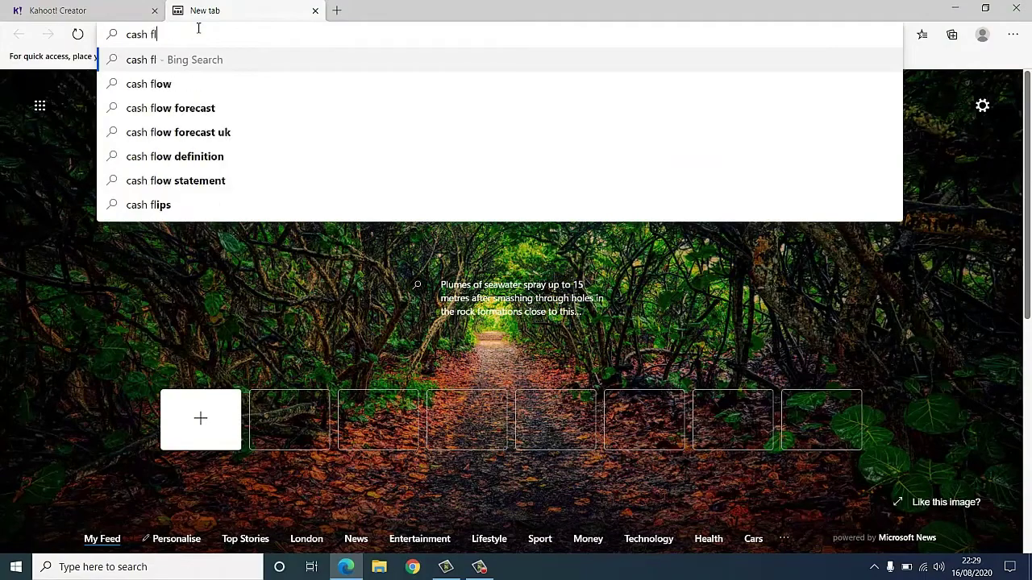
pyautogui.write('ow')
pyautogui.press('Return')
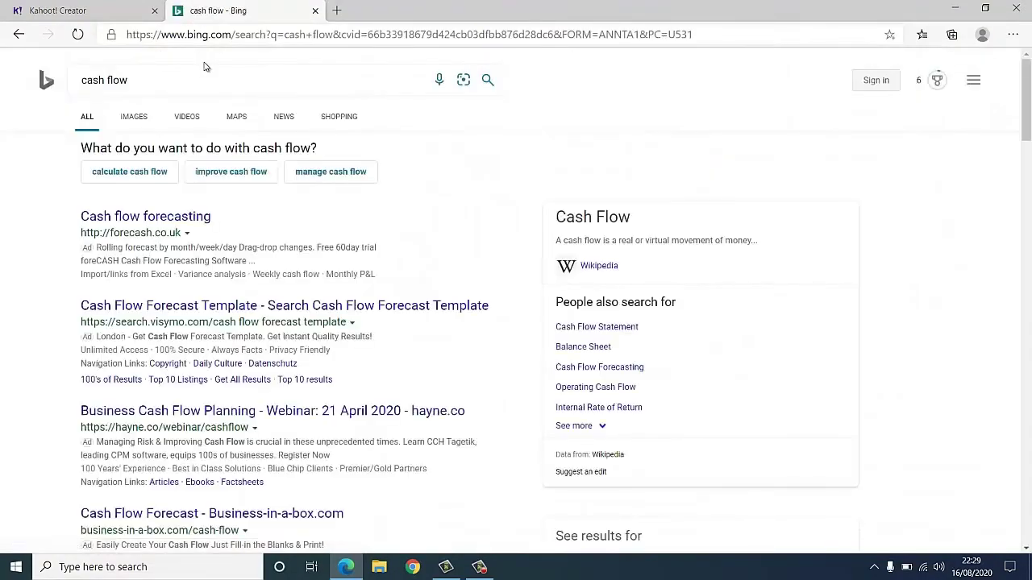
pyautogui.click(138, 121)
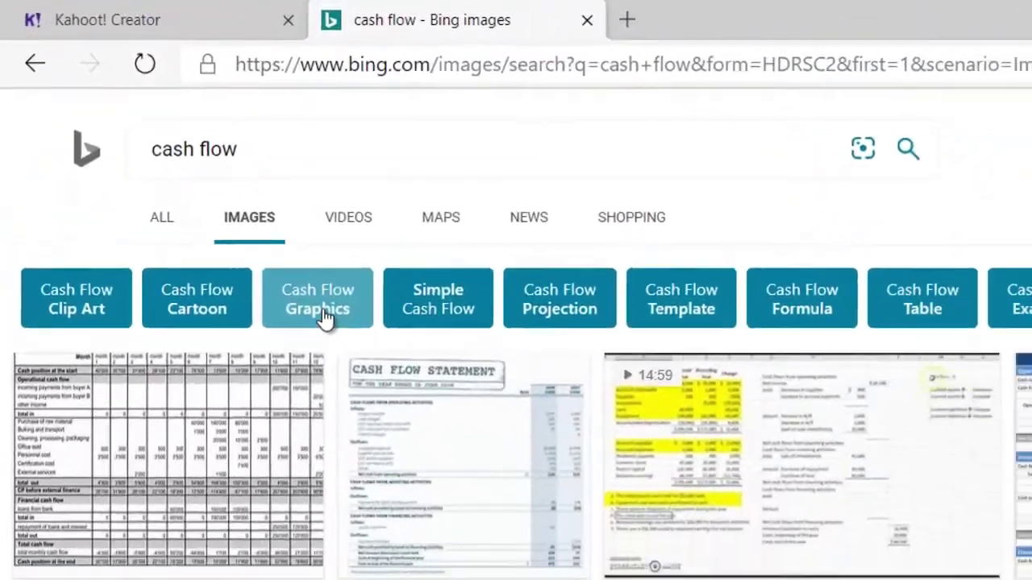
pyautogui.click(171, 164)
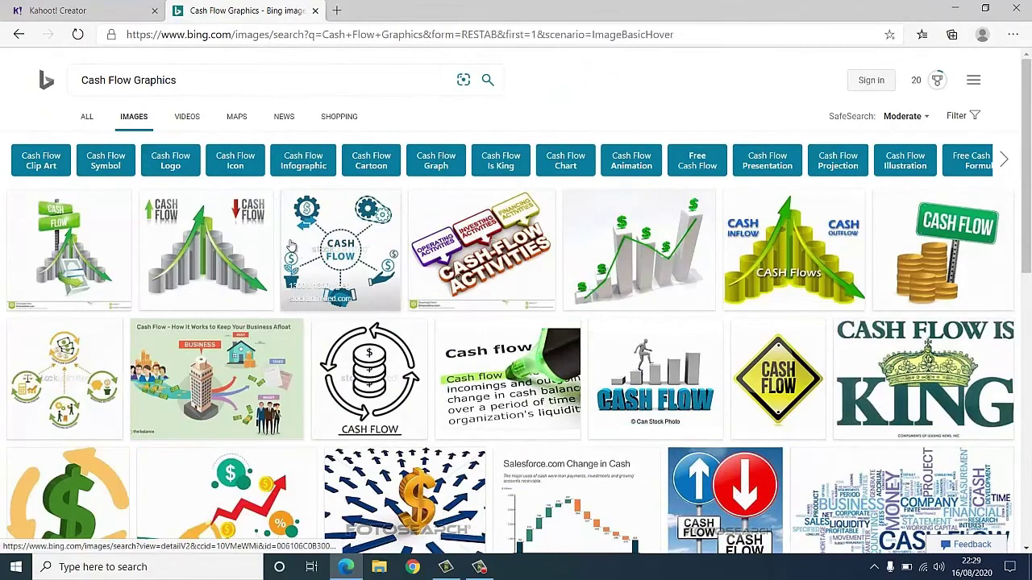
# Step: Save the third cash flow diagram to the Desktop as OIP
pyautogui.rightClick(314, 236)
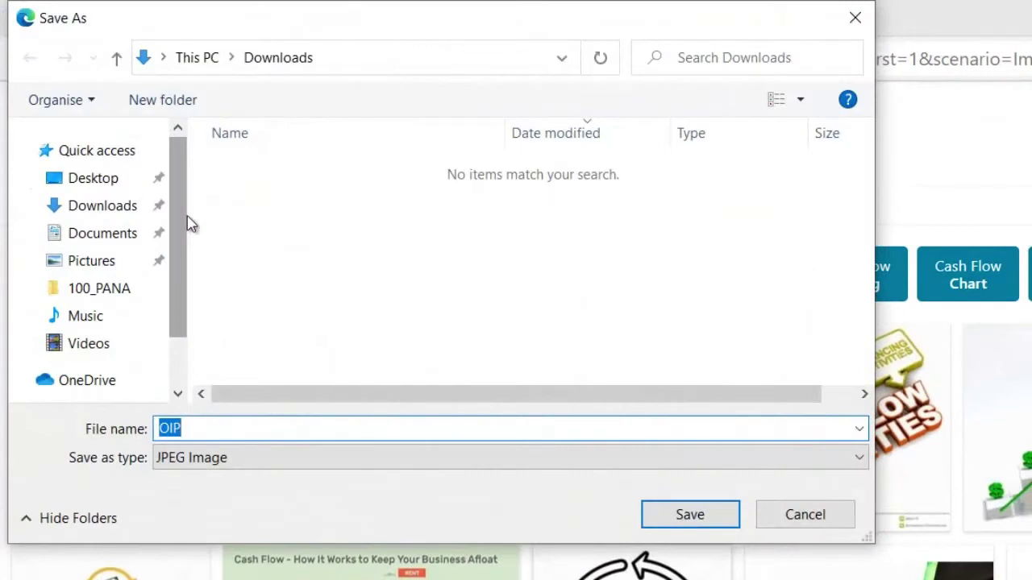
pyautogui.click(106, 183)
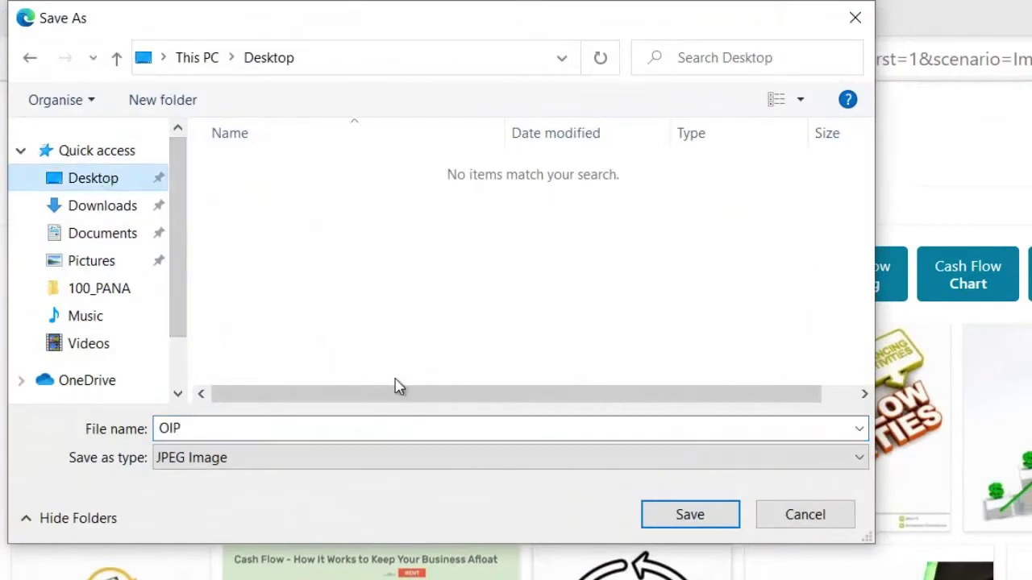
pyautogui.click(697, 515)
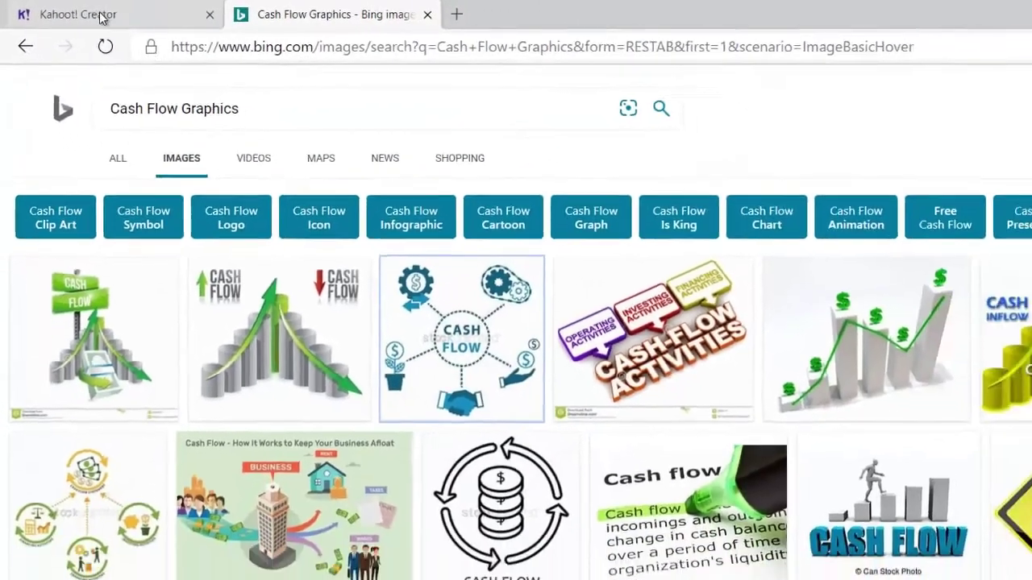
# Step: Upload the OIP image from the Desktop into the cash flow question
pyautogui.click(67, 16)
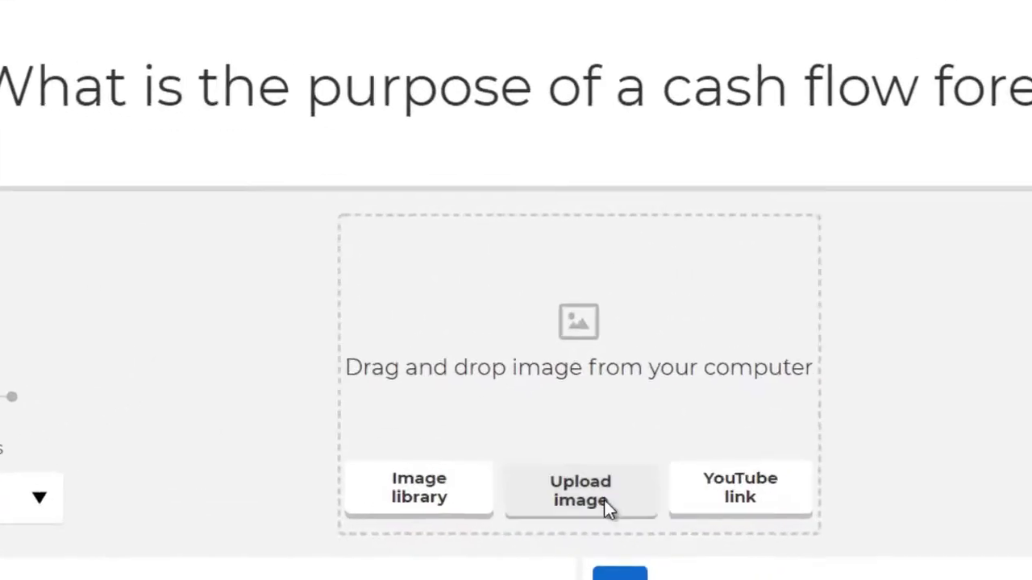
pyautogui.click(604, 500)
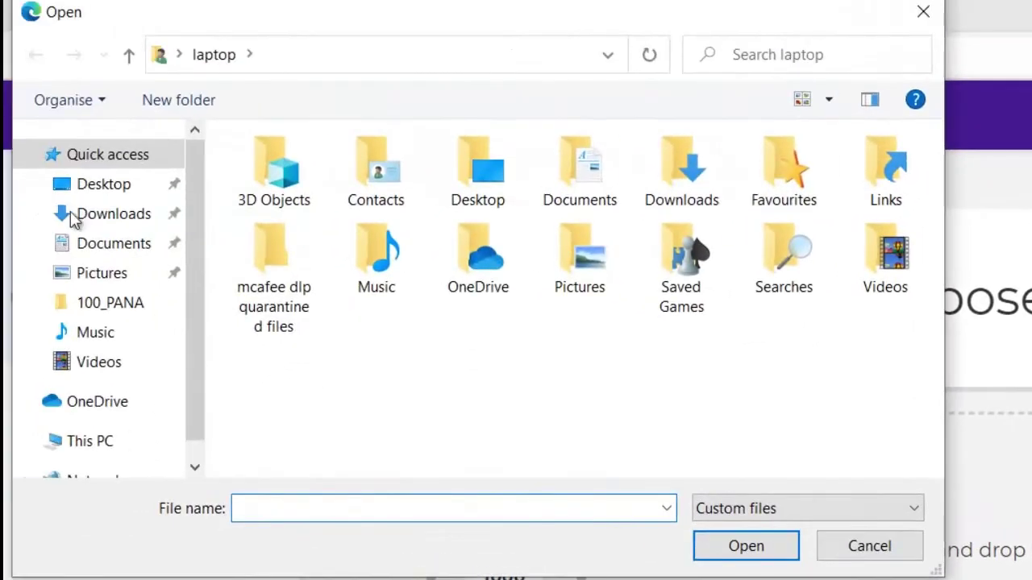
pyautogui.click(73, 185)
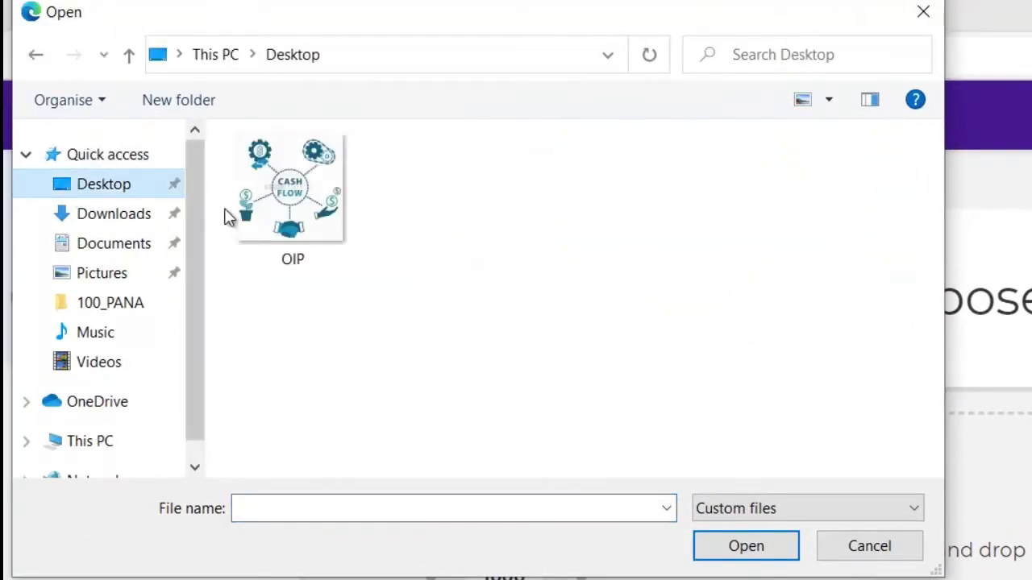
pyautogui.click(274, 208)
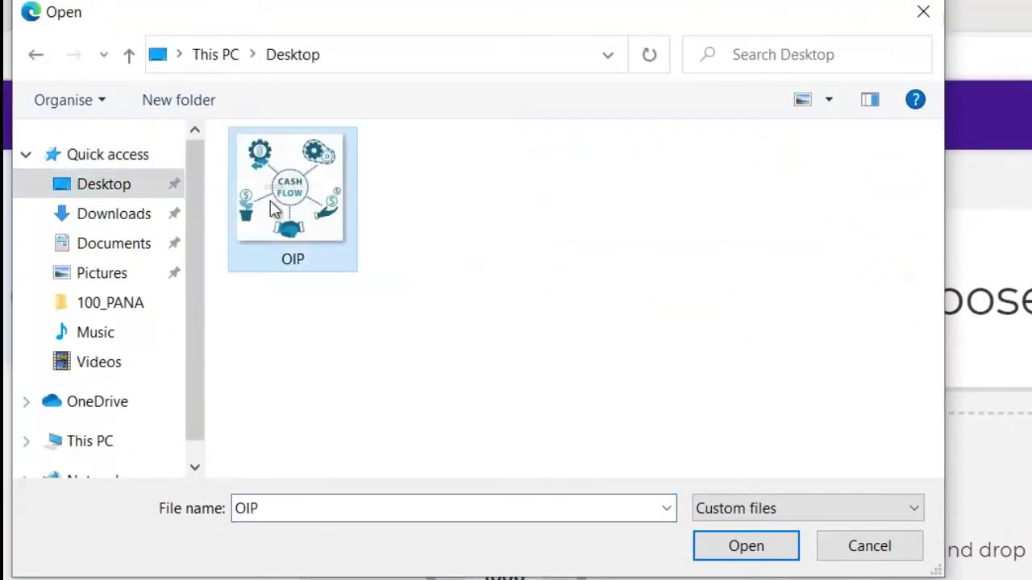
pyautogui.click(776, 556)
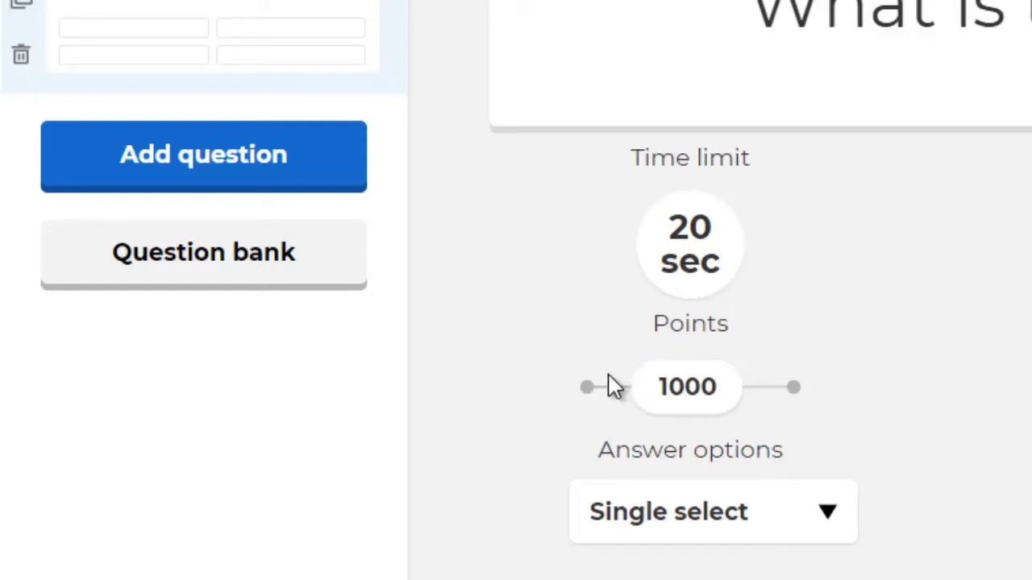
pyautogui.click(791, 524)
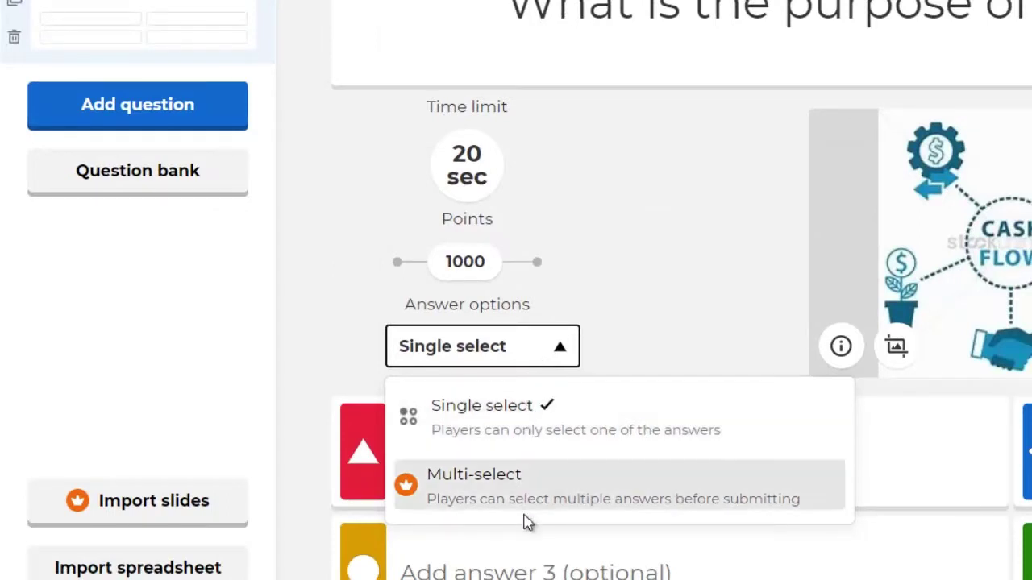
pyautogui.click(564, 432)
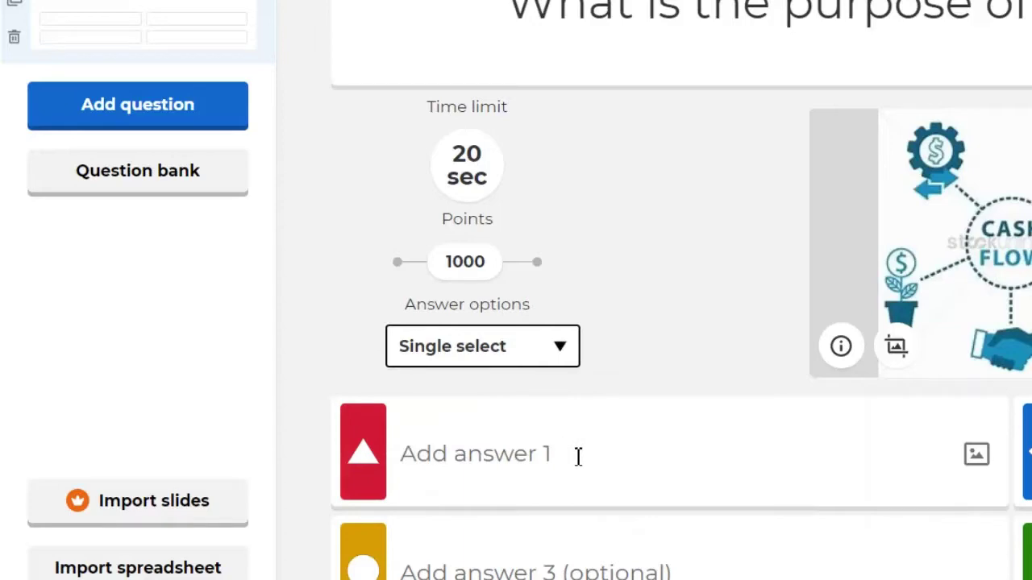
# Step: Write answers 'Count how much money you have not got.' and 'Monitor the income and expenditure of the business'
pyautogui.click(578, 456)
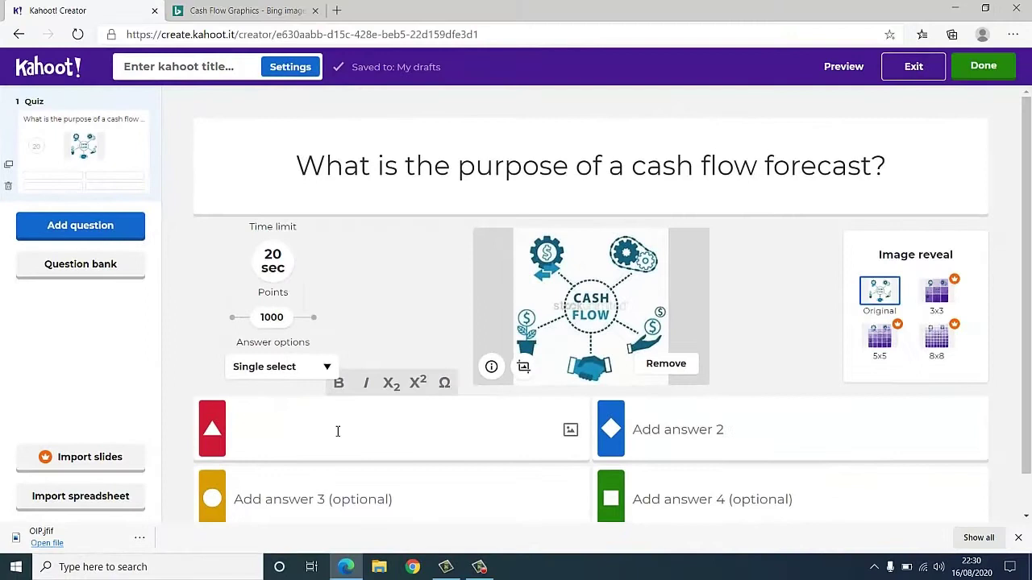
pyautogui.write('count')
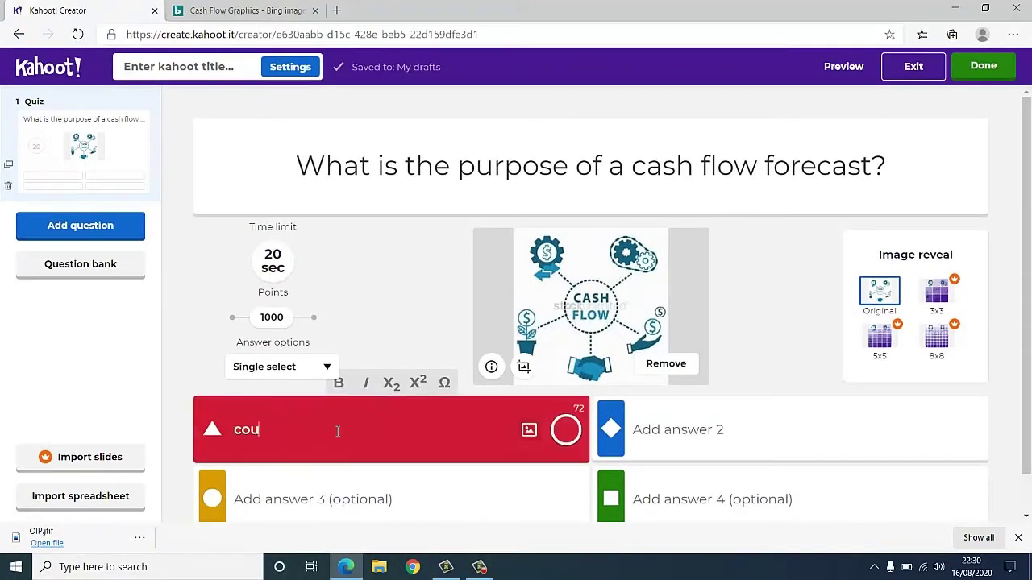
pyautogui.press('BackSpace')
pyautogui.press('BackSpace')
pyautogui.press('BackSpace')
pyautogui.press('BackSpace')
pyautogui.press('BackSpace')
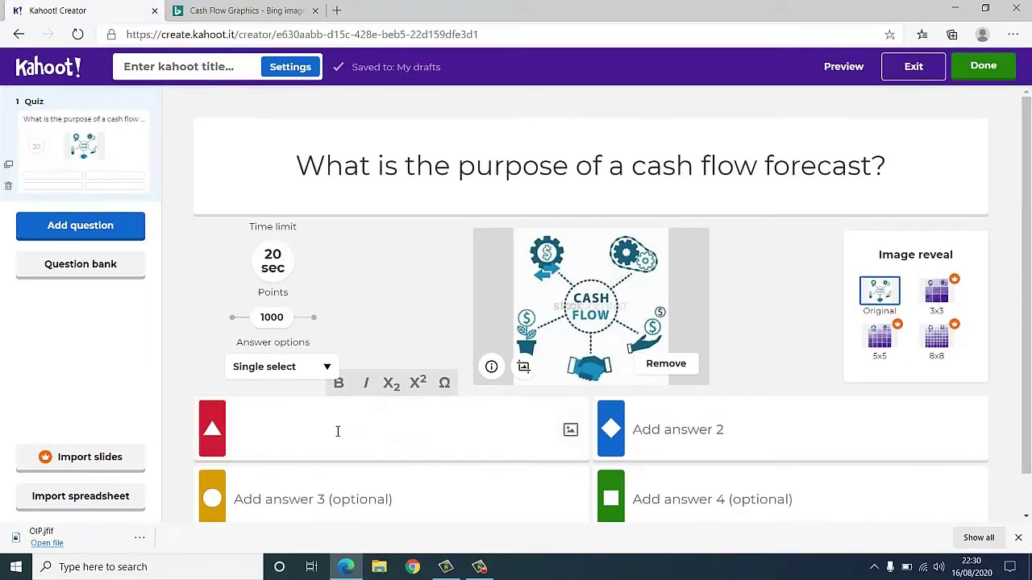
pyautogui.write('Count how much ')
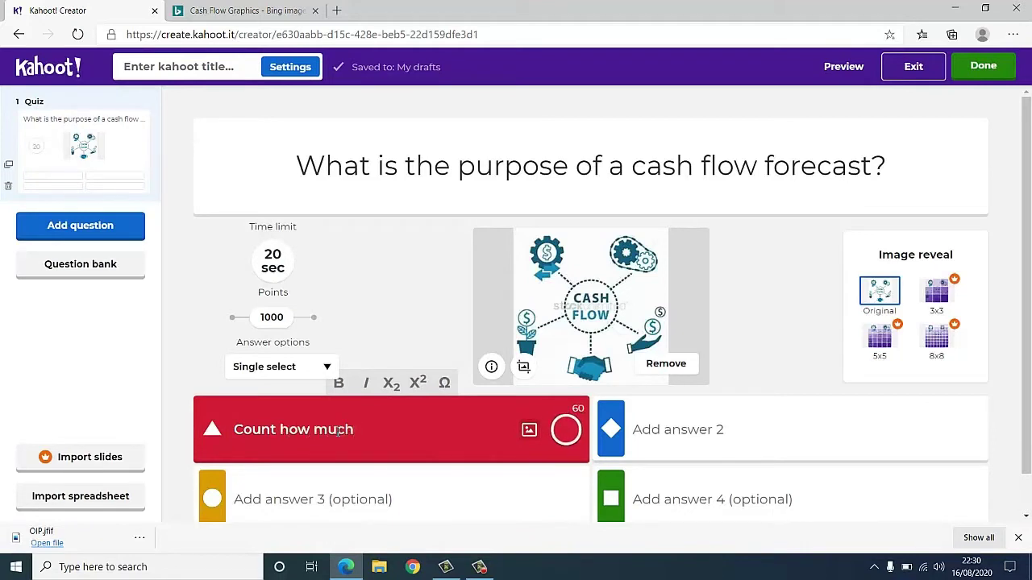
pyautogui.write('money you ha')
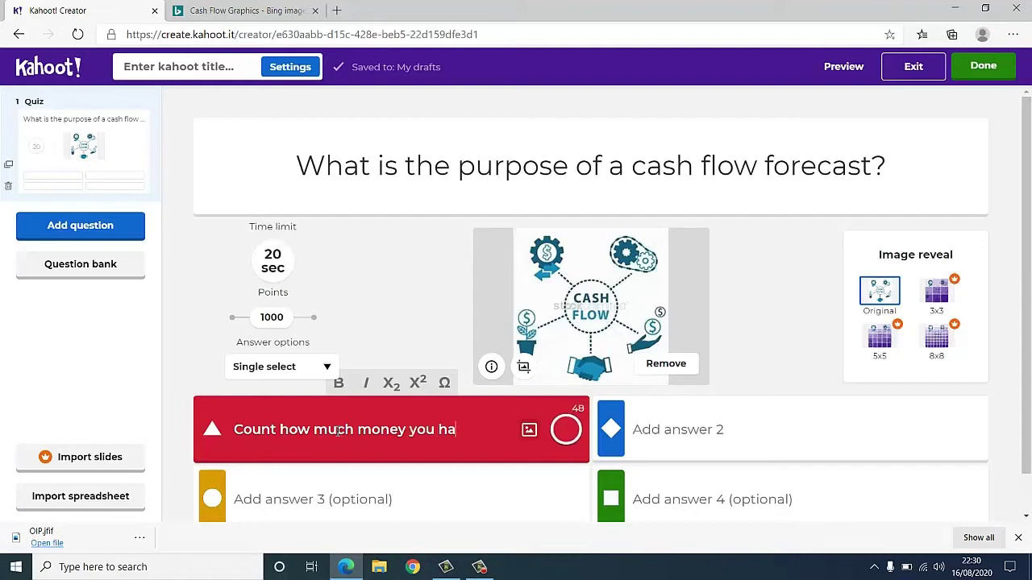
pyautogui.write('ve not go')
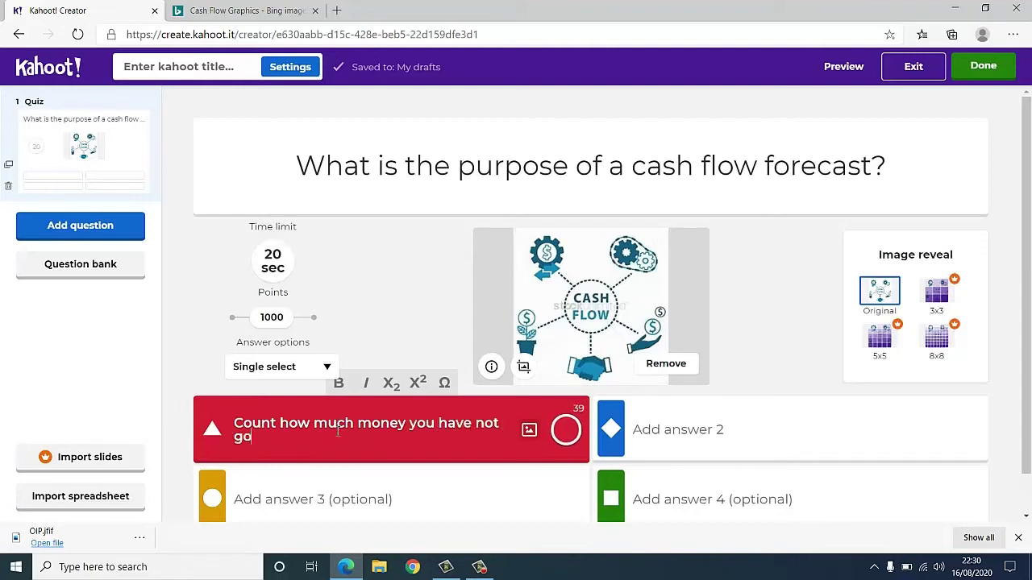
pyautogui.write('t.')
pyautogui.click(761, 438)
pyautogui.write('Monitor')
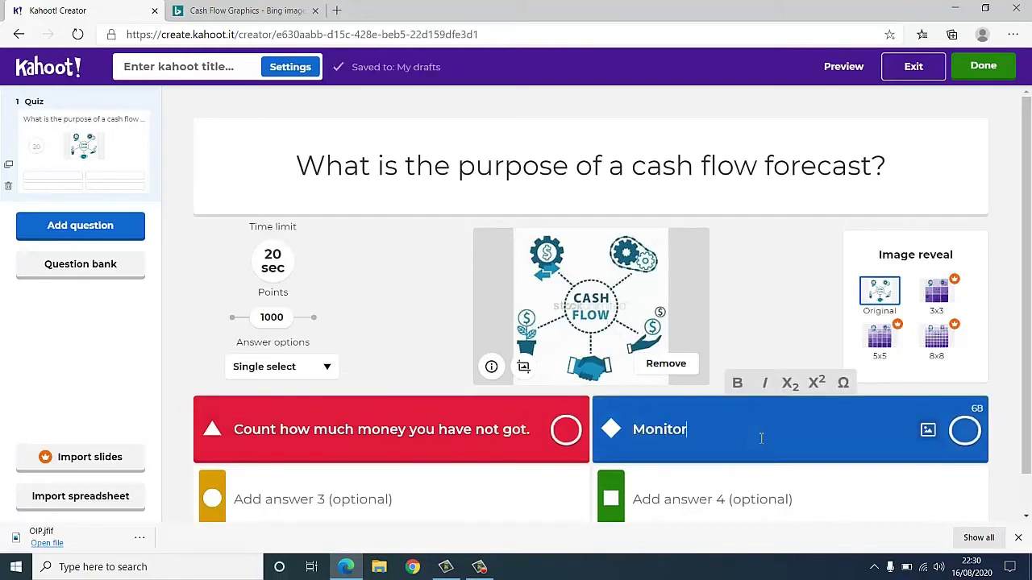
pyautogui.write(' thi')
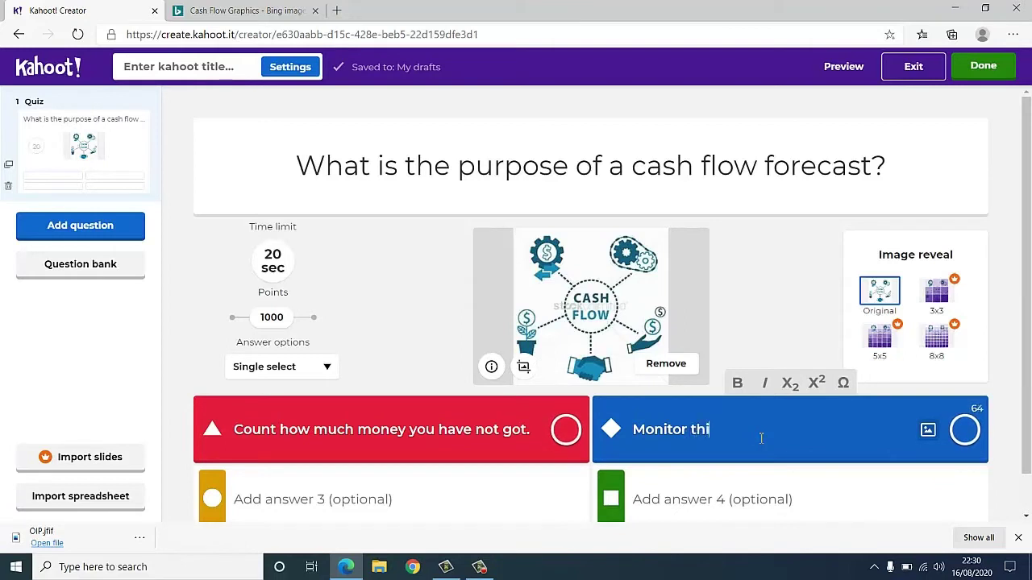
pyautogui.press('BackSpace')
pyautogui.write('e income and e')
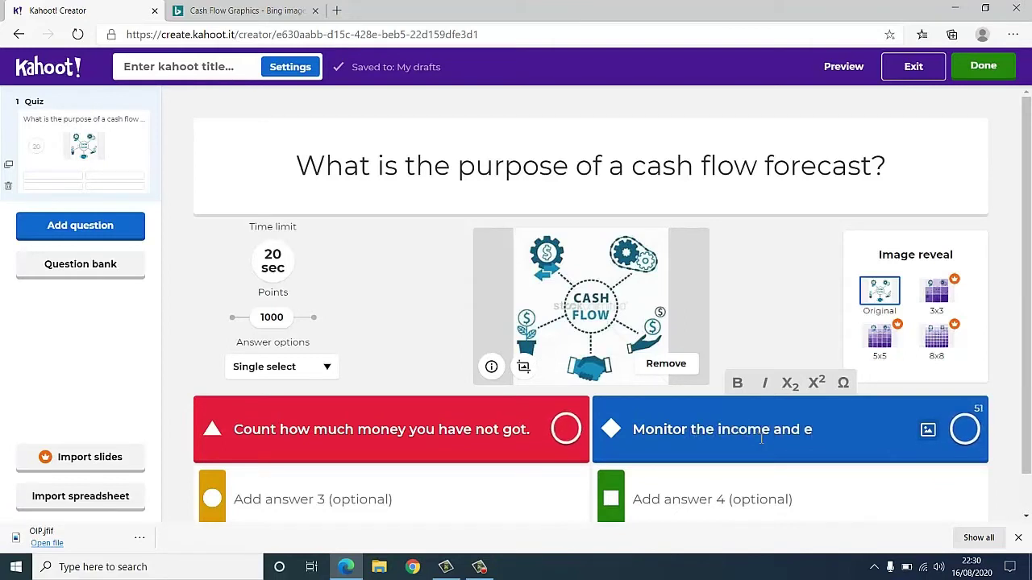
pyautogui.write('xpendi')
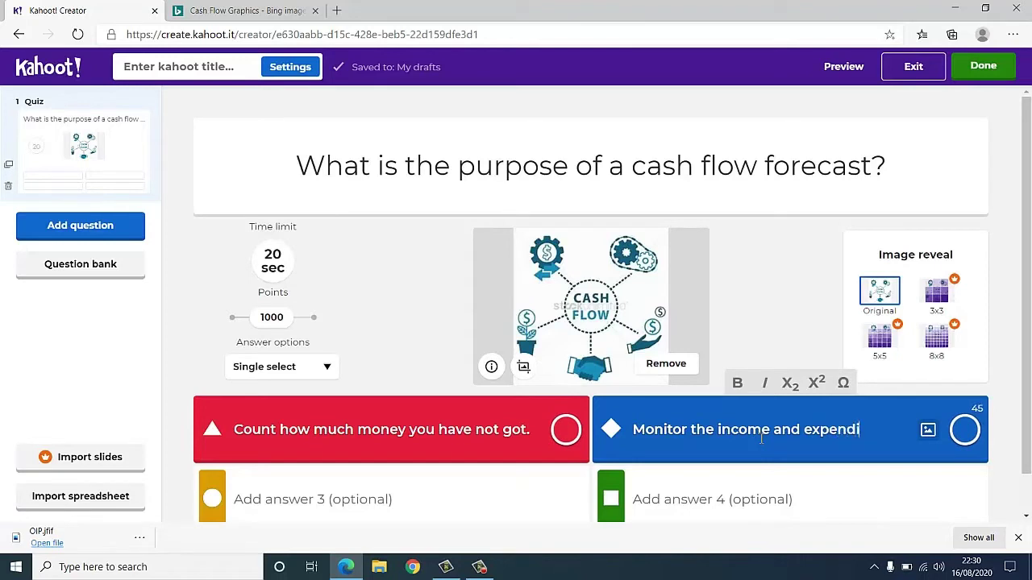
pyautogui.write('ture of the ')
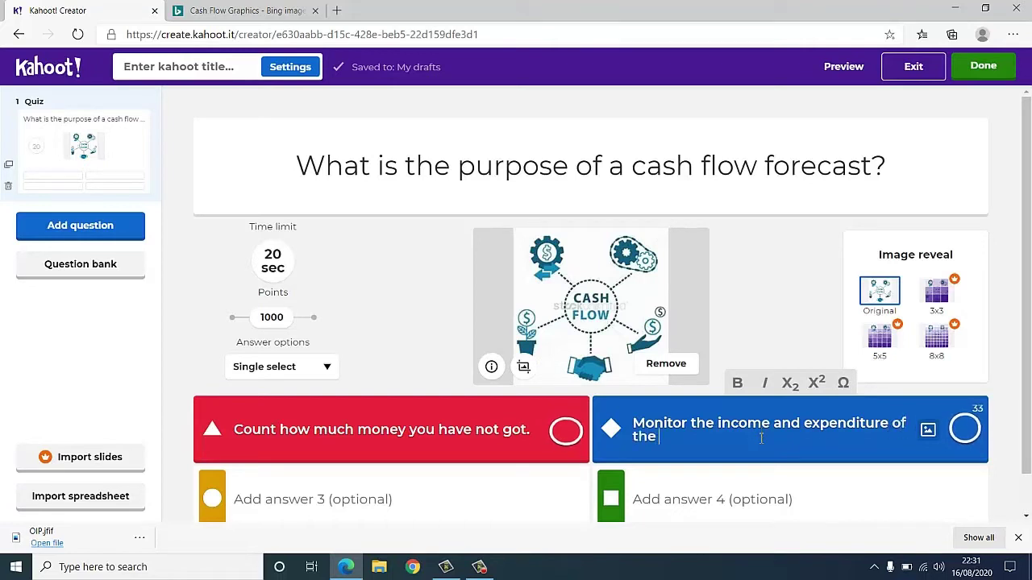
pyautogui.write('business')
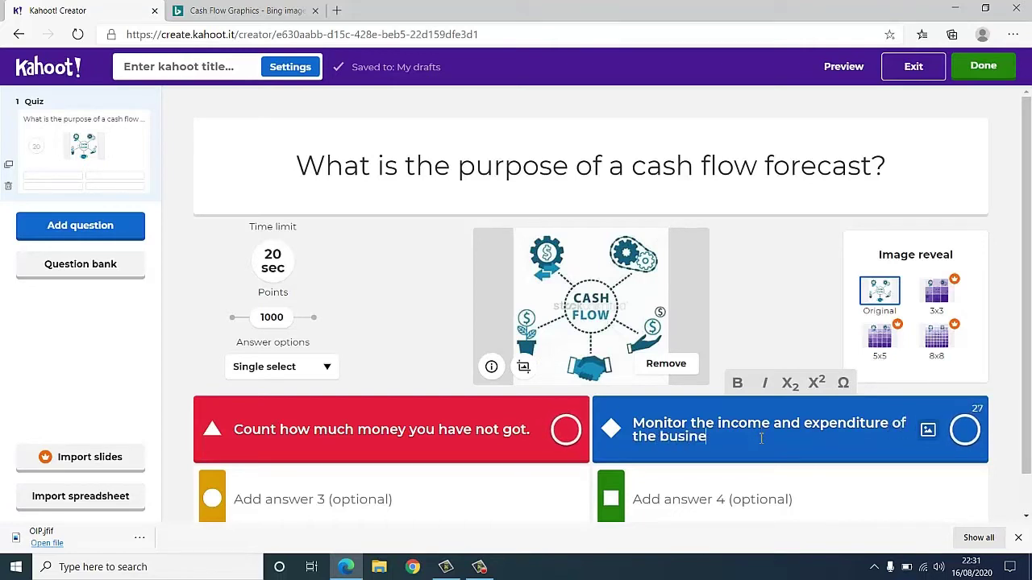
# Step: Write answers 'Find out how much money we can steal' and 'No use whatsoever/'
pyautogui.click(501, 500)
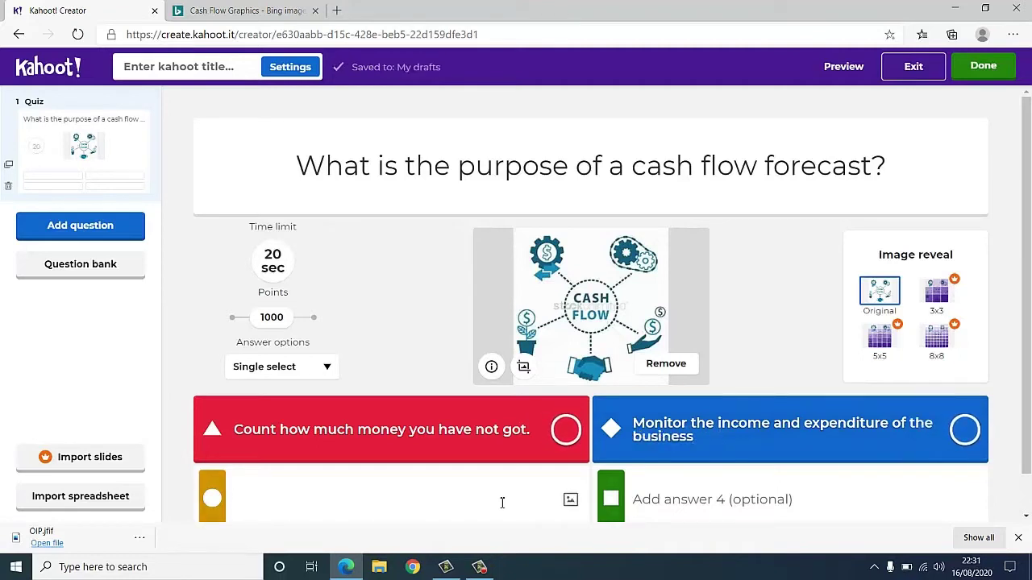
pyautogui.write('Fin')
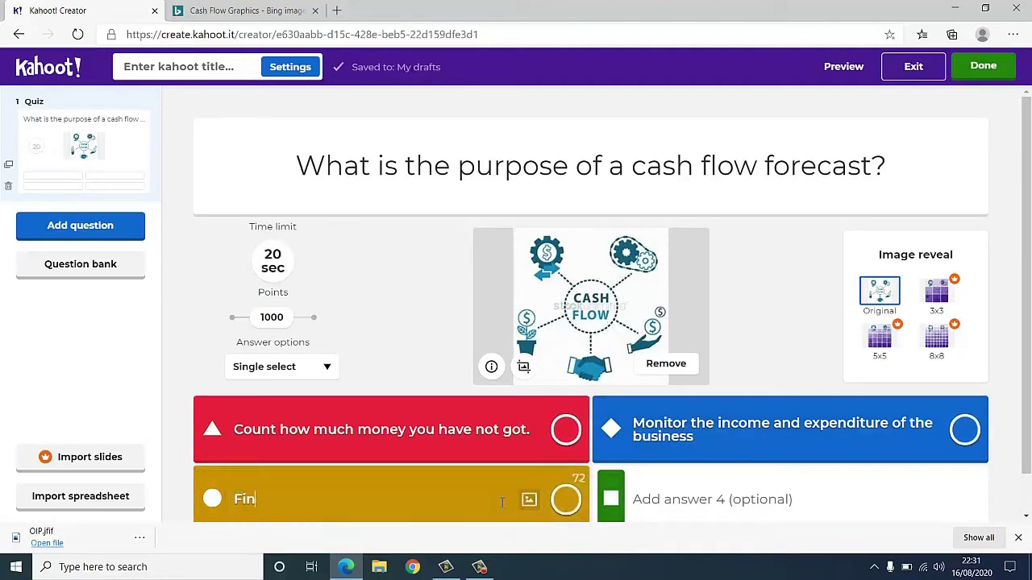
pyautogui.write('d out how ')
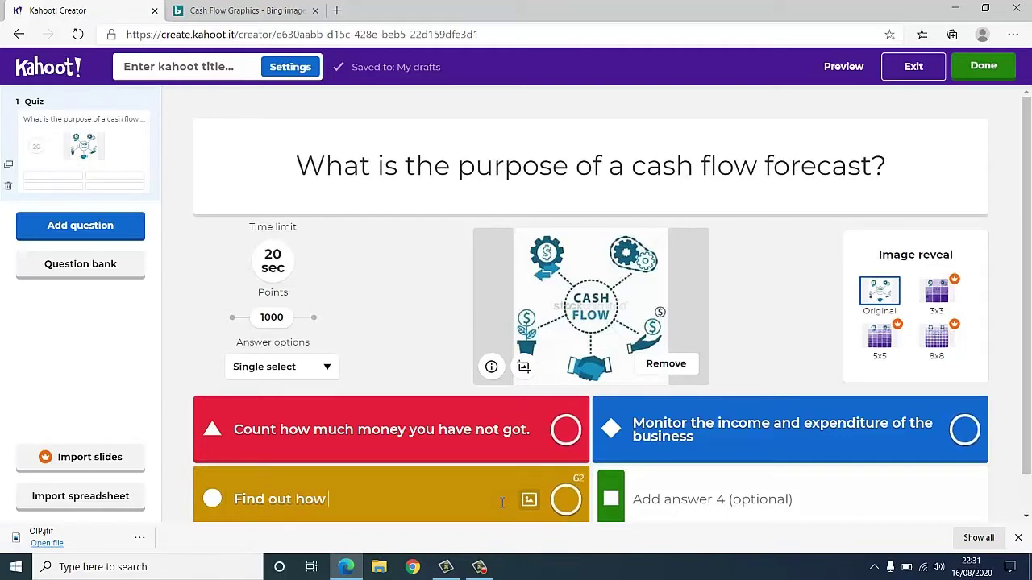
pyautogui.write('much')
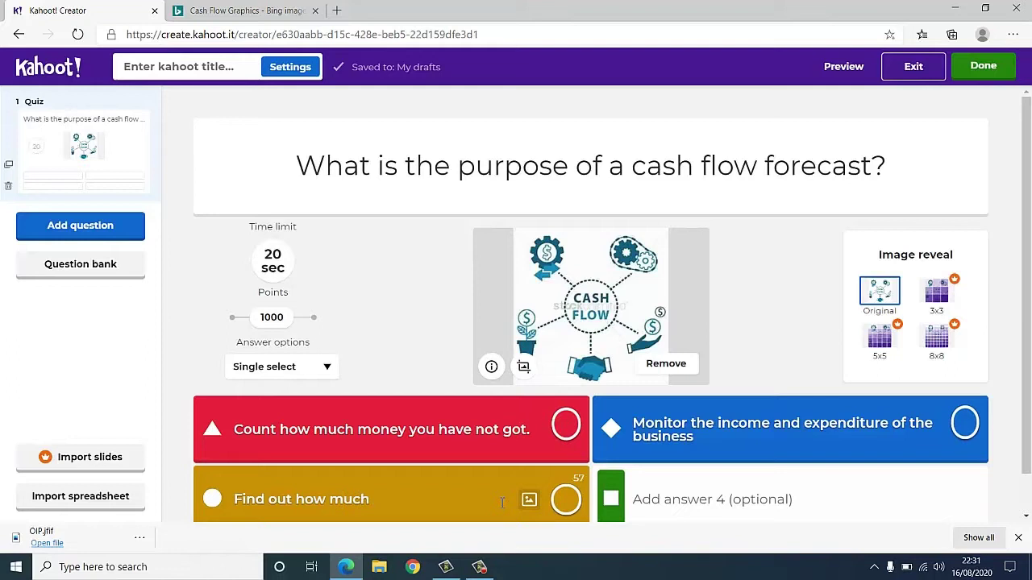
pyautogui.write('money')
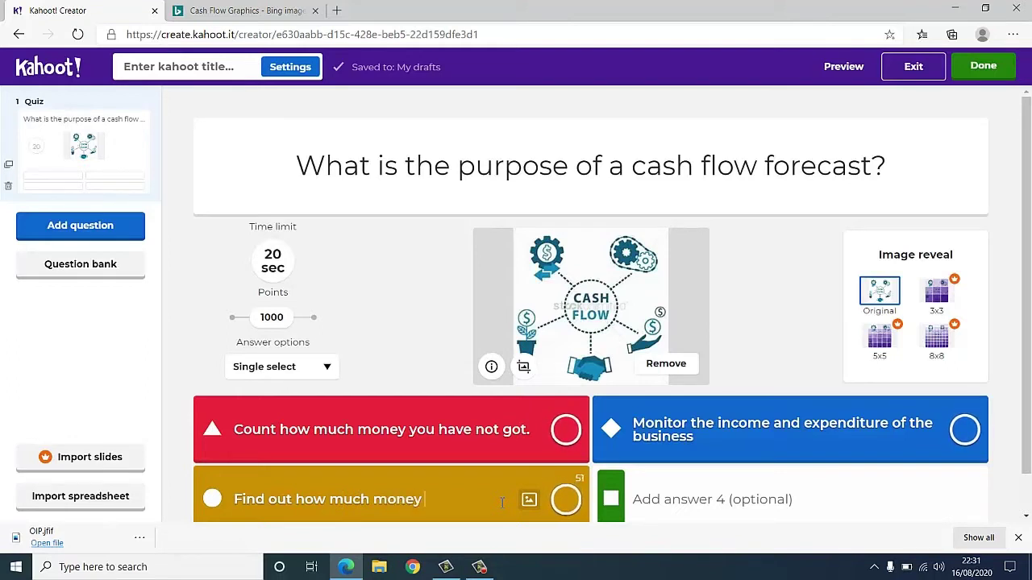
pyautogui.write(' we can steal!')
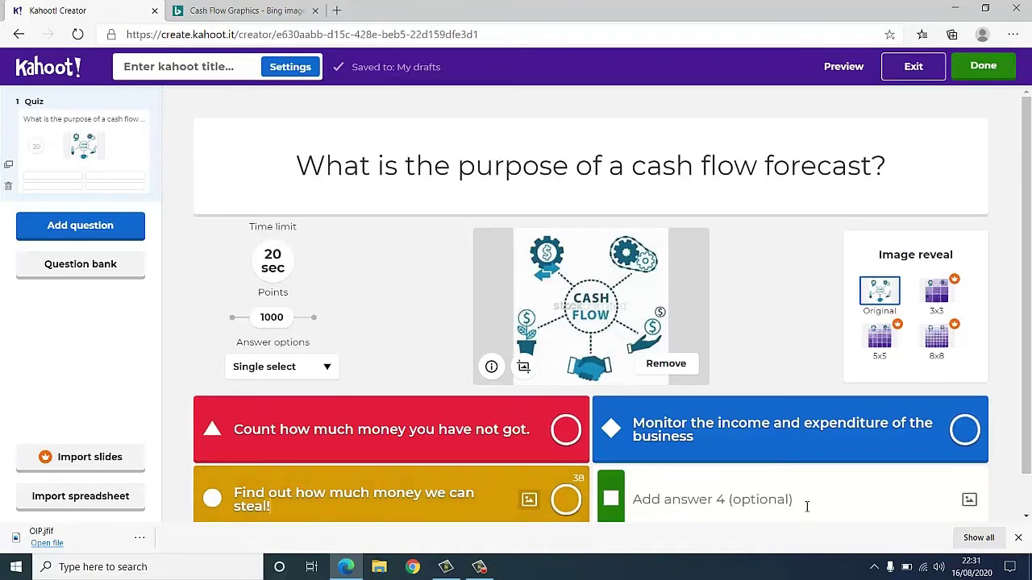
pyautogui.click(806, 504)
pyautogui.write('No')
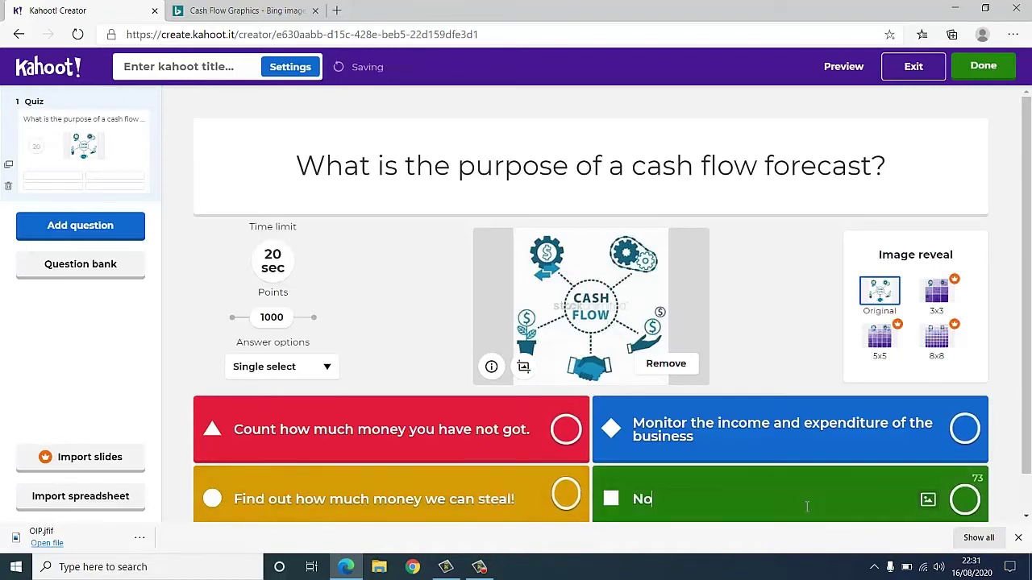
pyautogui.write(' use ')
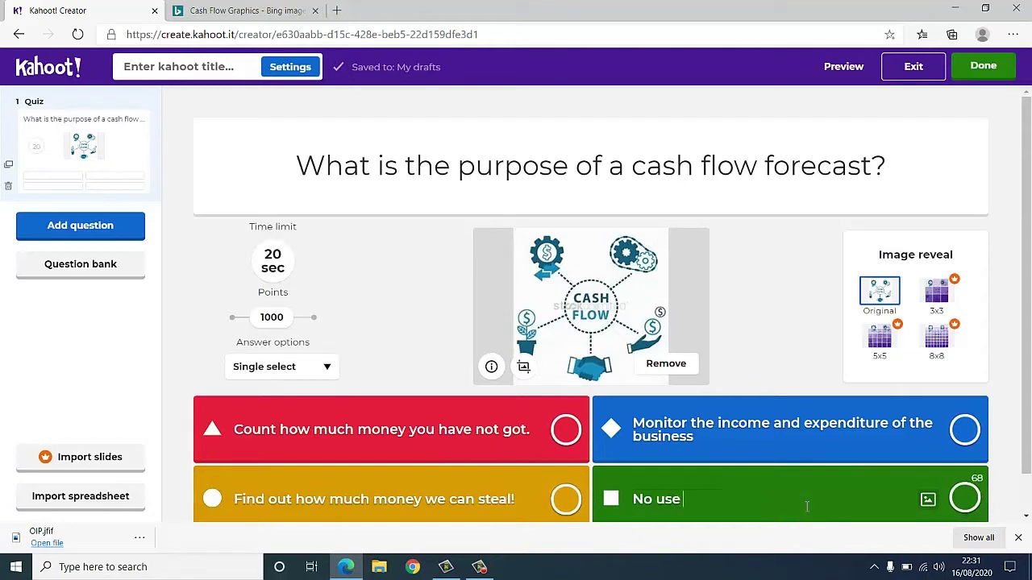
pyautogui.write('what so e')
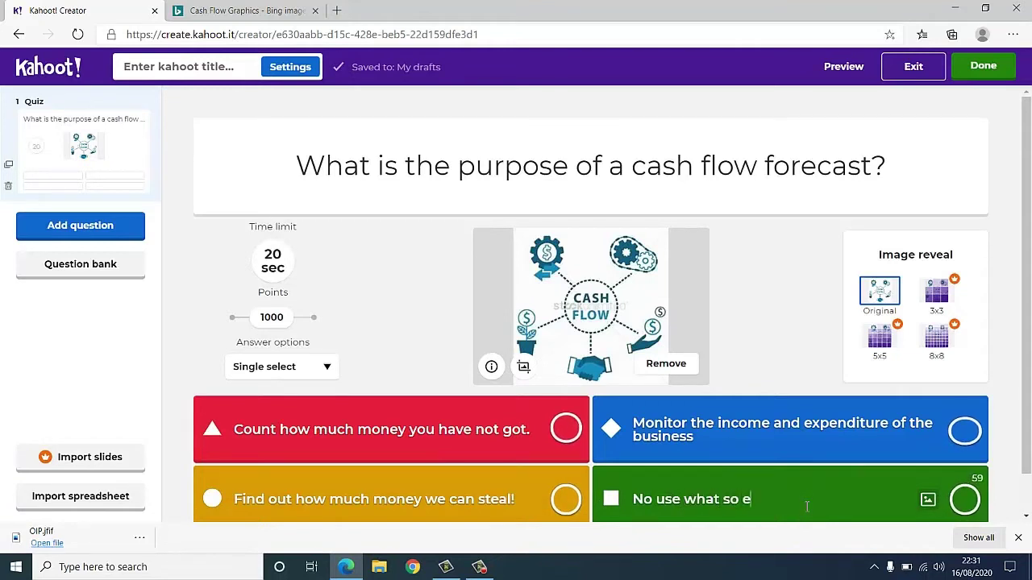
pyautogui.write('ver')
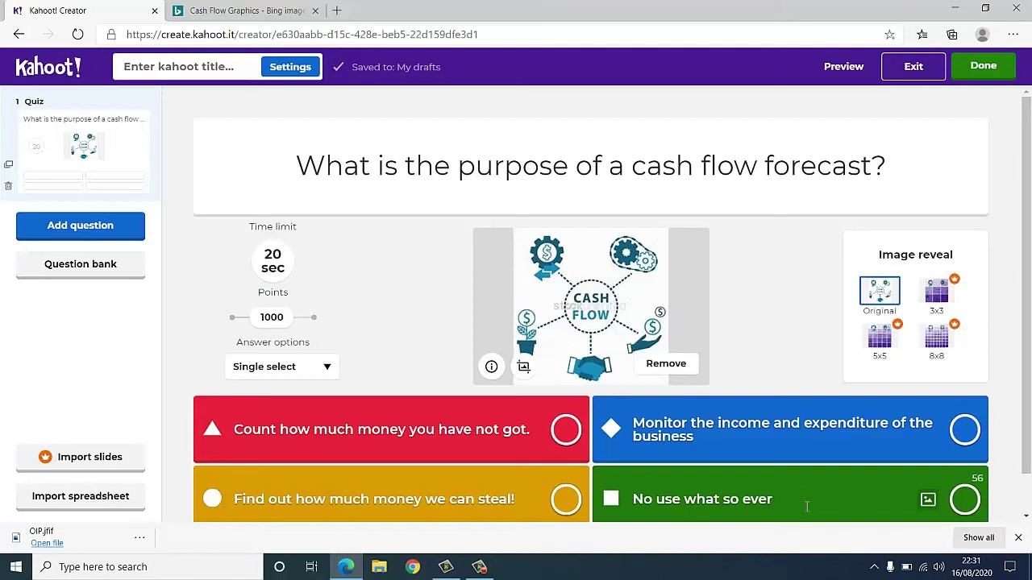
pyautogui.press('Left')
pyautogui.press('Left')
pyautogui.press('Left')
pyautogui.press('Left')
pyautogui.press('BackSpace')
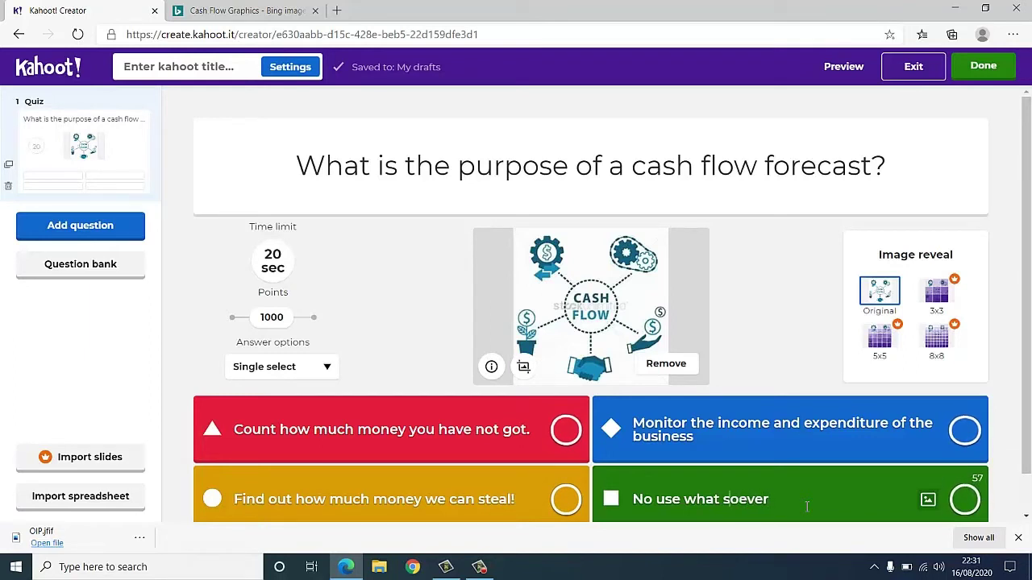
pyautogui.press('Left')
pyautogui.press('Left')
pyautogui.press('BackSpace')
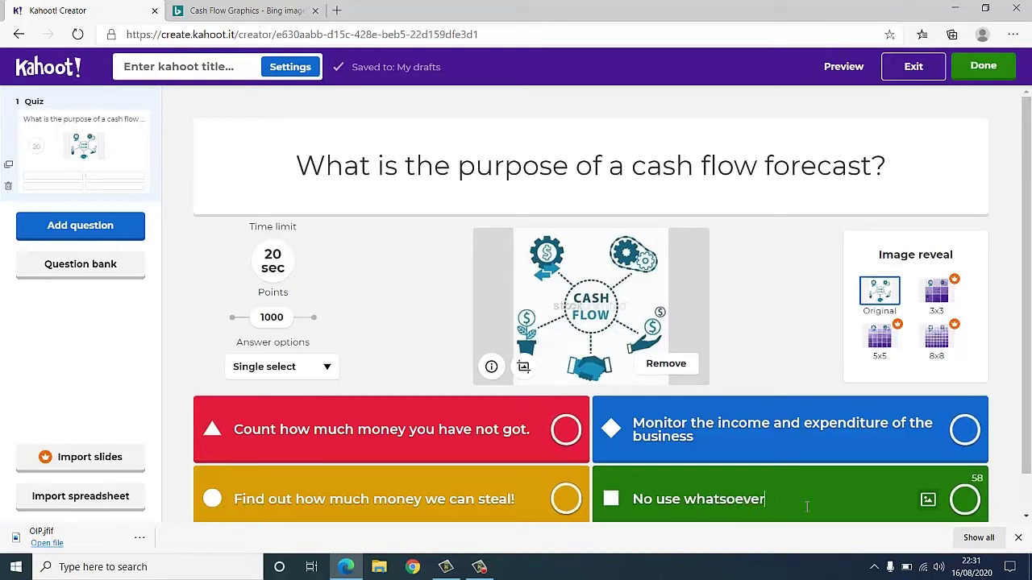
pyautogui.press('End')
pyautogui.write('/')
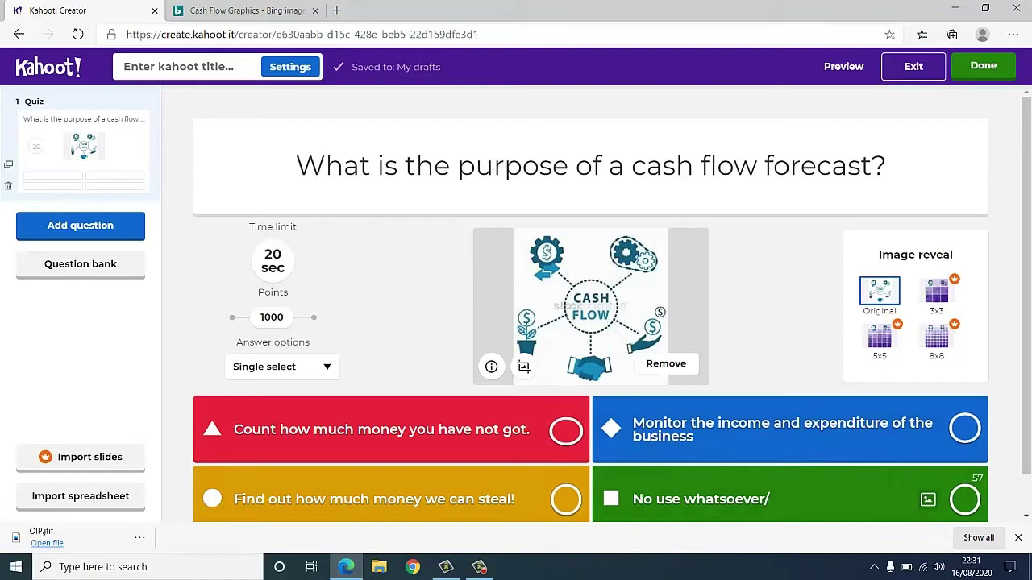
pyautogui.scroll(-1, 1028, 506)
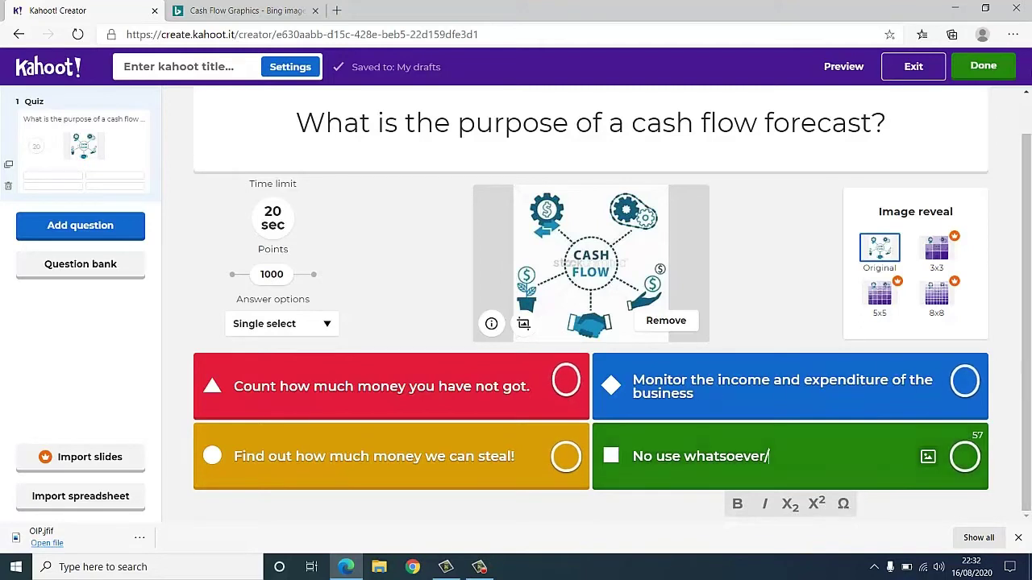
pyautogui.scroll(1, 1027, 106)
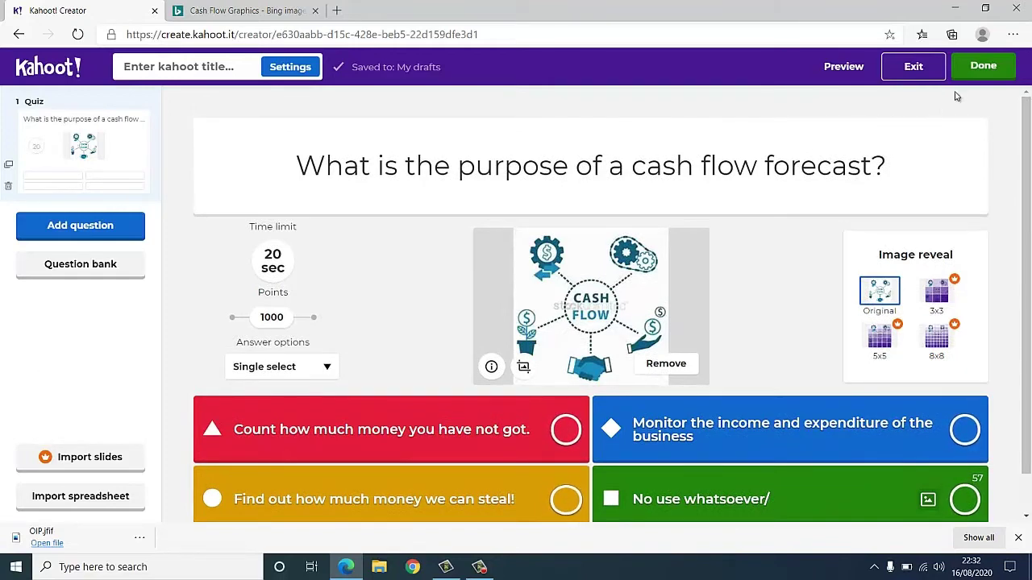
# Step: Go back from the can't-be-played warning and mark the income and expenditure answer correct
pyautogui.click(967, 71)
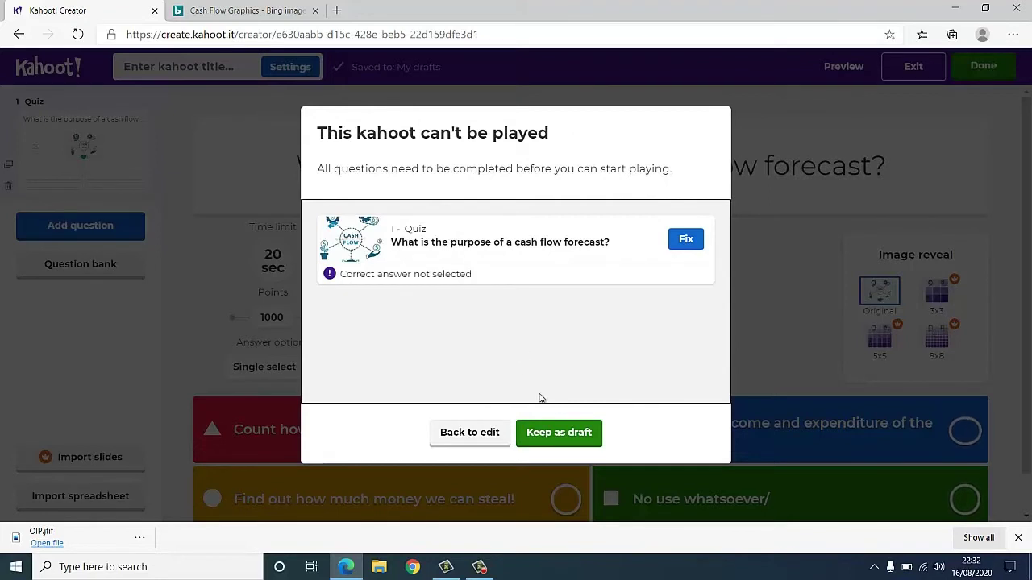
pyautogui.click(448, 435)
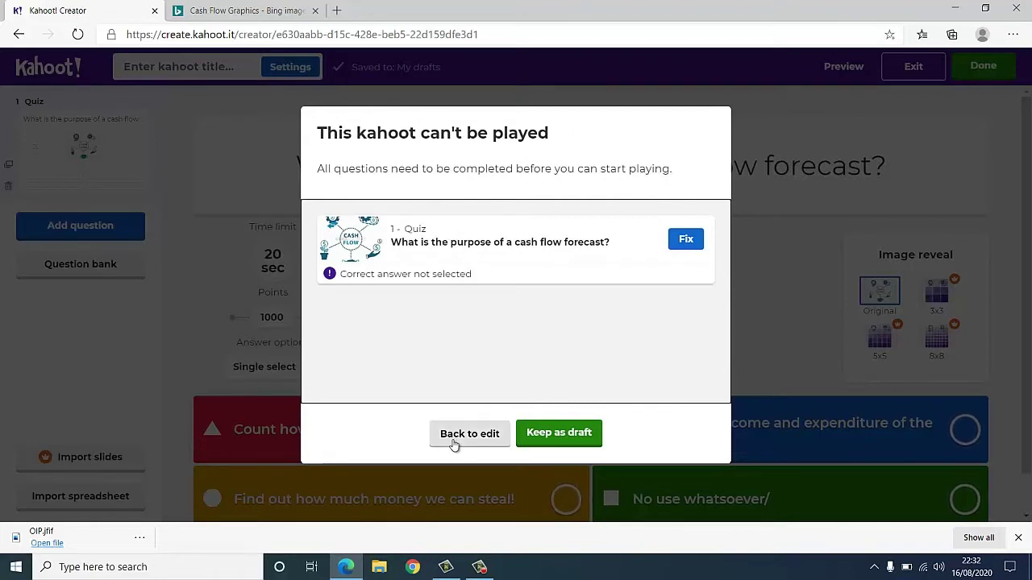
pyautogui.click(454, 444)
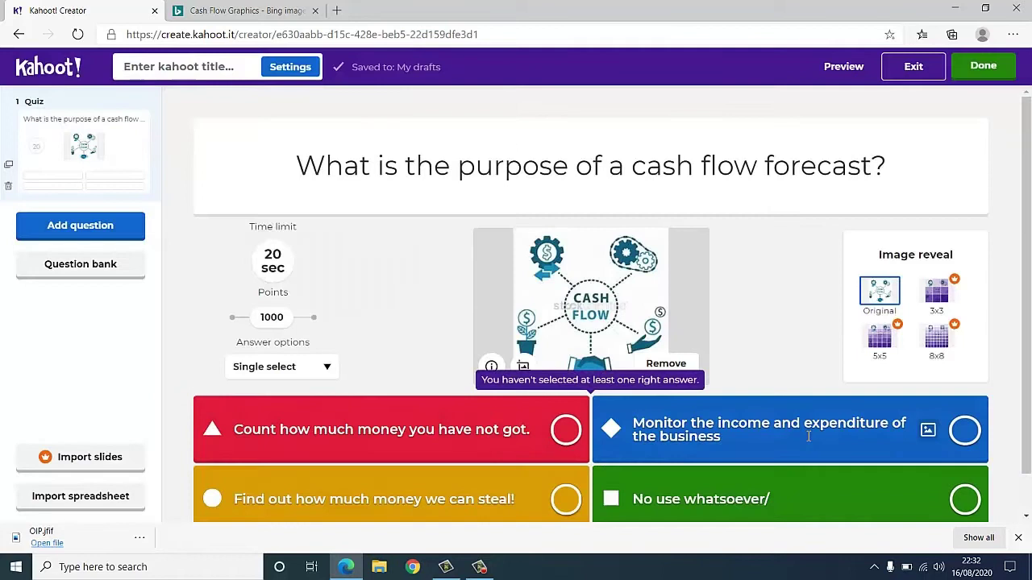
pyautogui.click(964, 431)
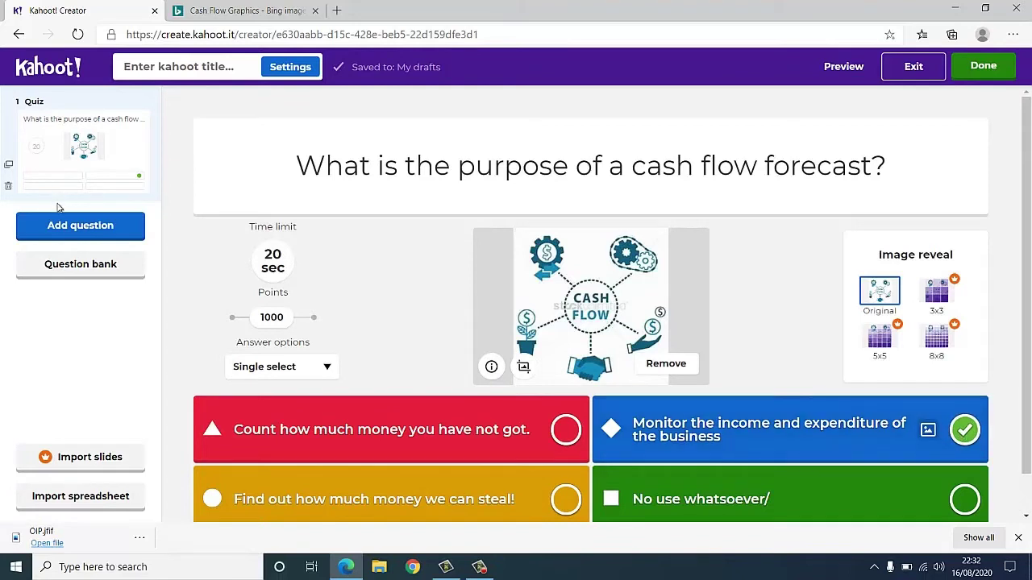
# Step: Add a True or false question as the quiz's second slide
pyautogui.click(110, 237)
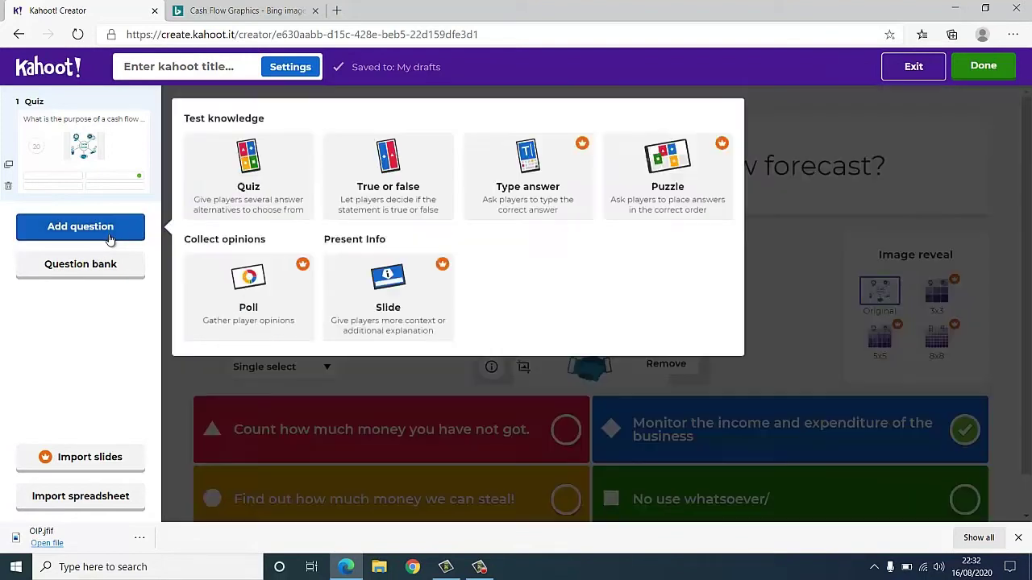
pyautogui.click(416, 163)
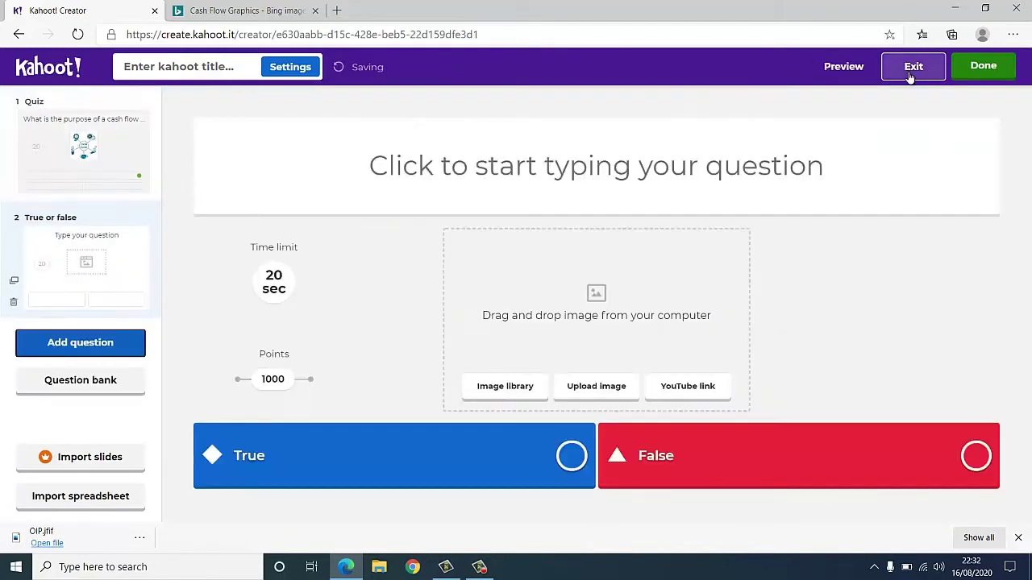
# Step: Enter 'HR means human resources.' as the second question and mark True correct
pyautogui.click(623, 169)
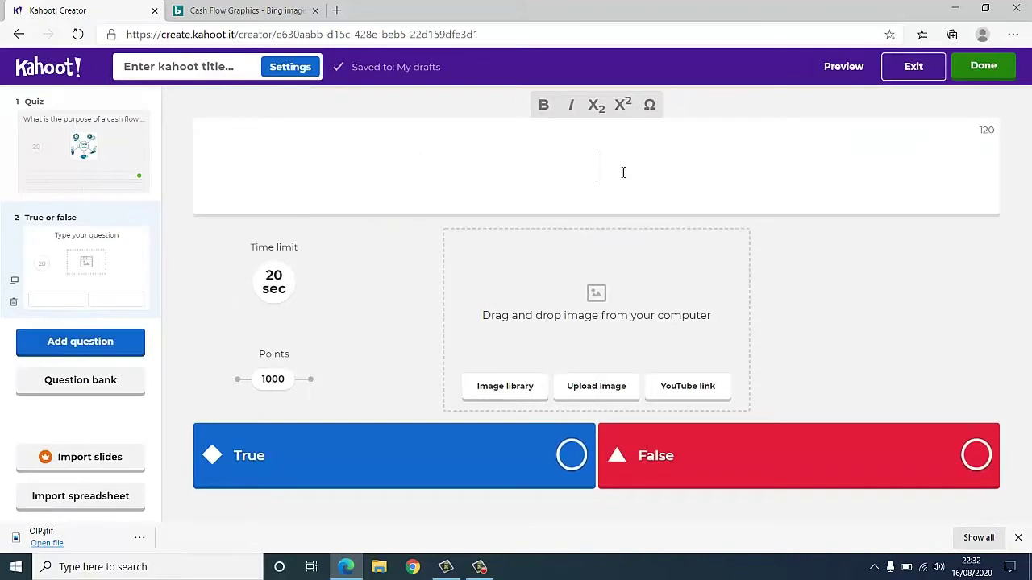
pyautogui.write('H')
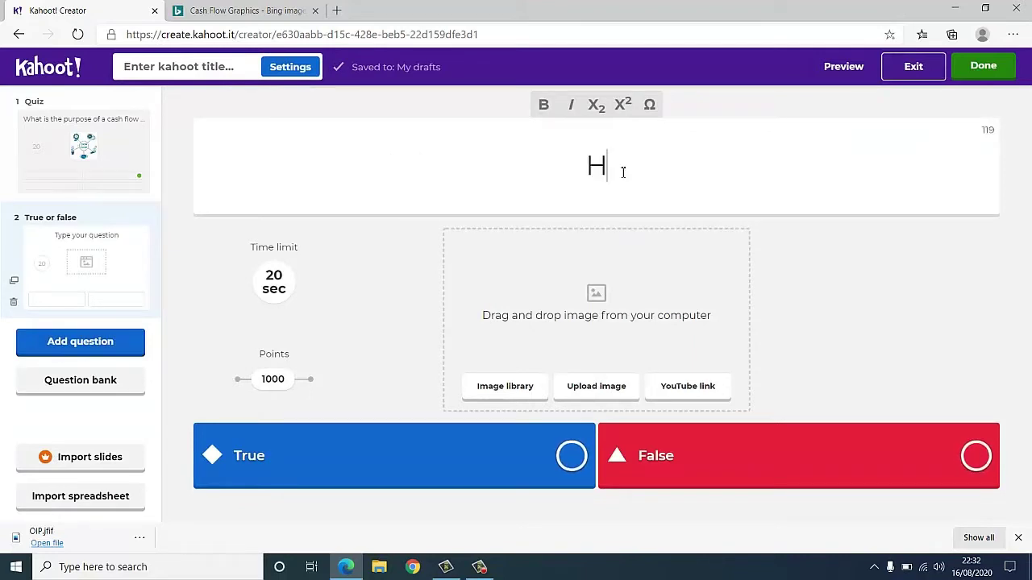
pyautogui.write('R ')
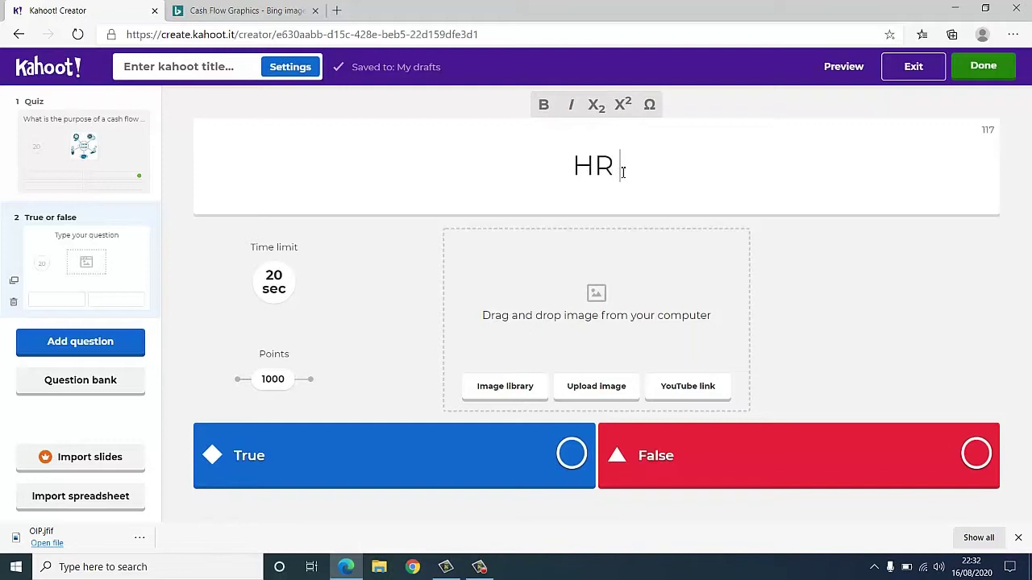
pyautogui.write('means ')
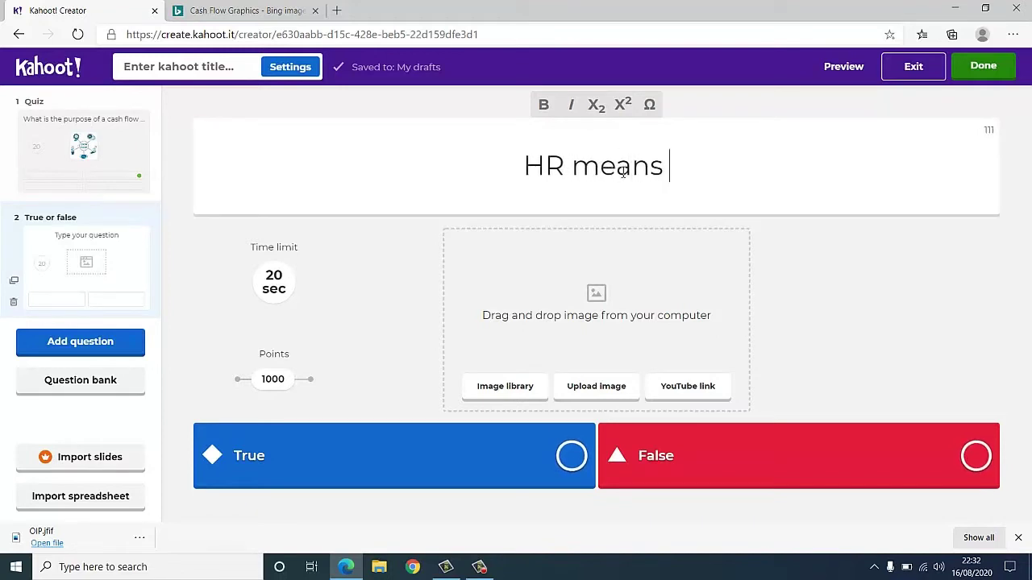
pyautogui.write('hum')
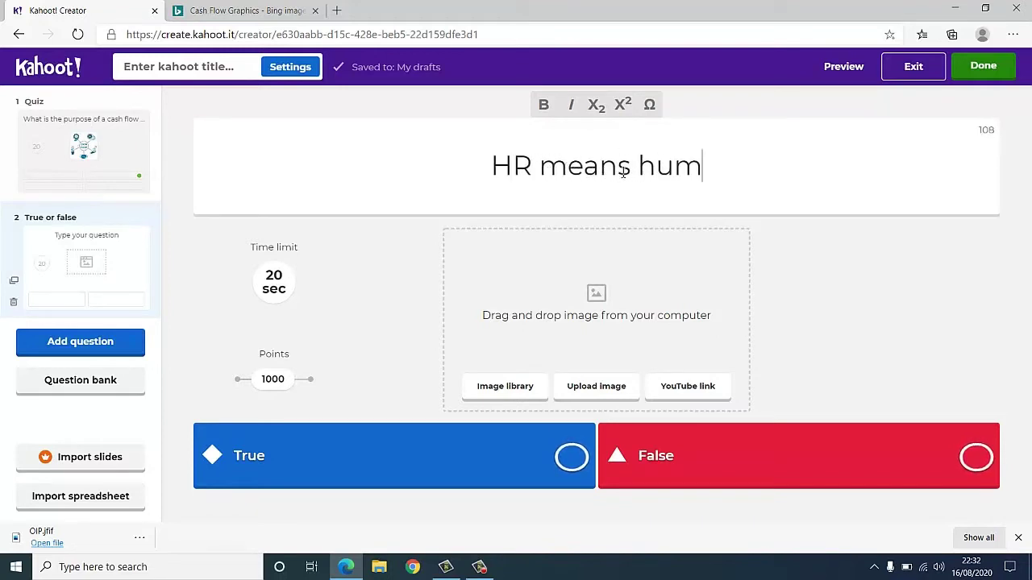
pyautogui.write('an resoir')
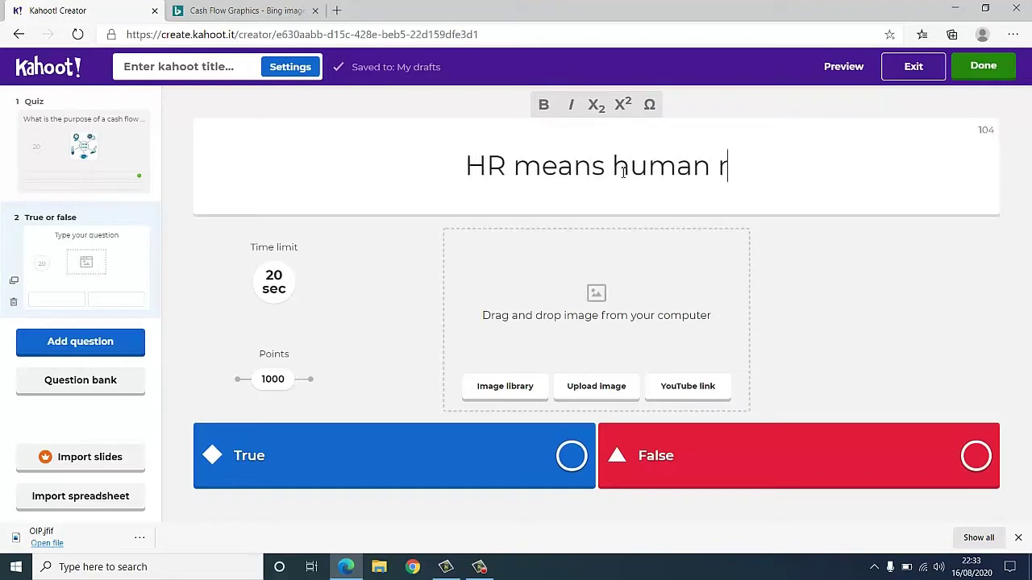
pyautogui.press('BackSpace')
pyautogui.press('BackSpace')
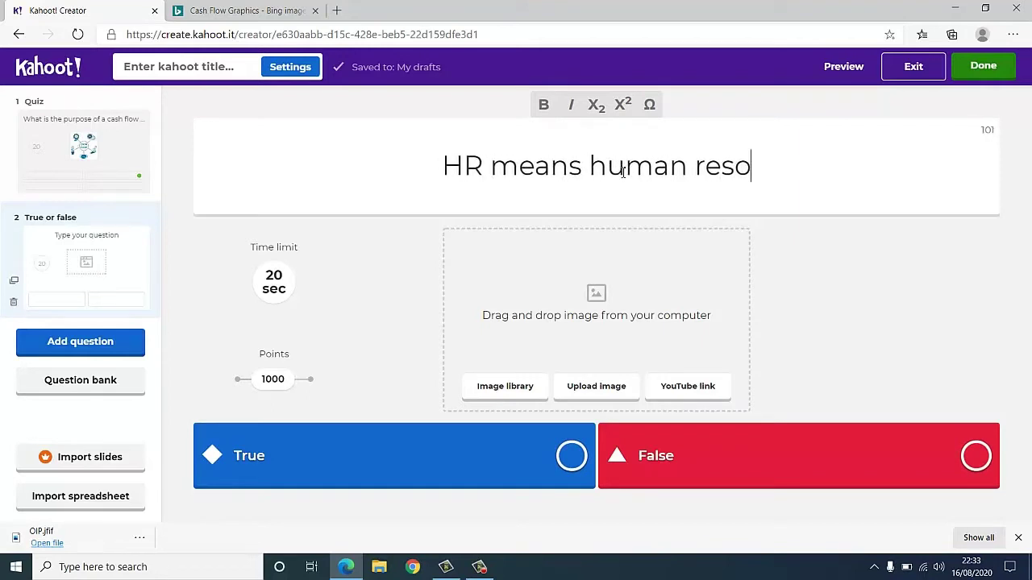
pyautogui.write('urces')
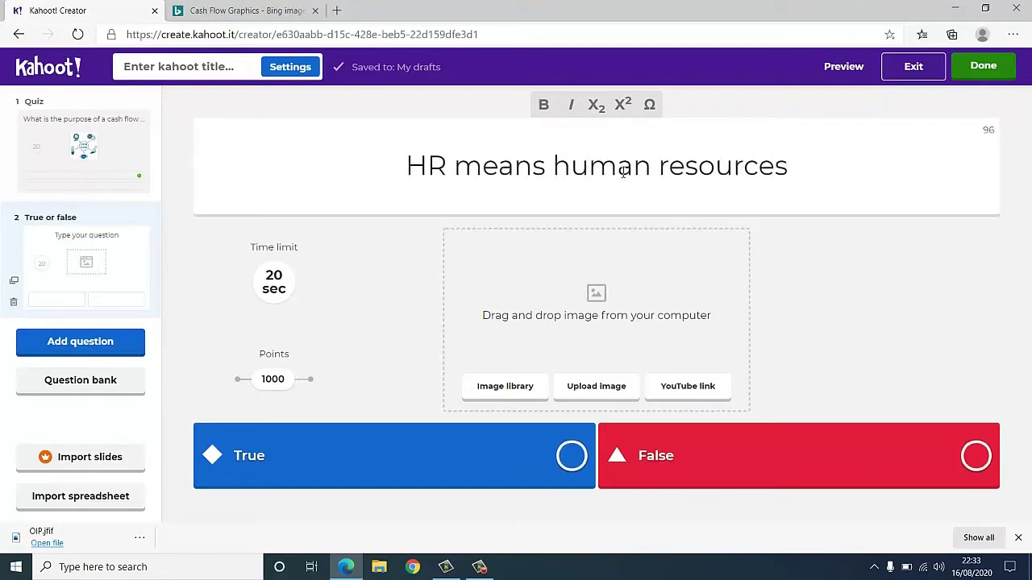
pyautogui.write('/')
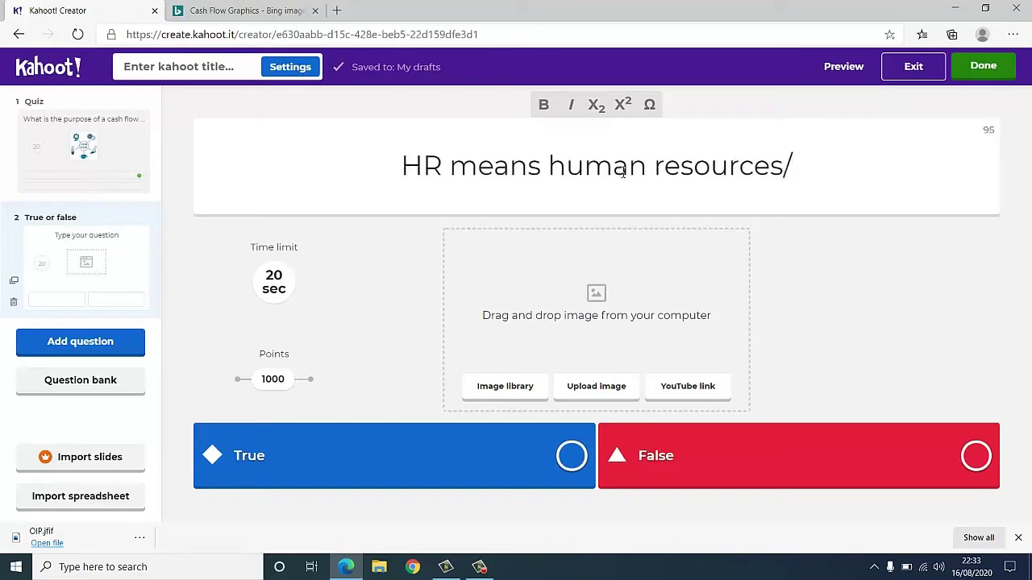
pyautogui.press('BackSpace')
pyautogui.write('.')
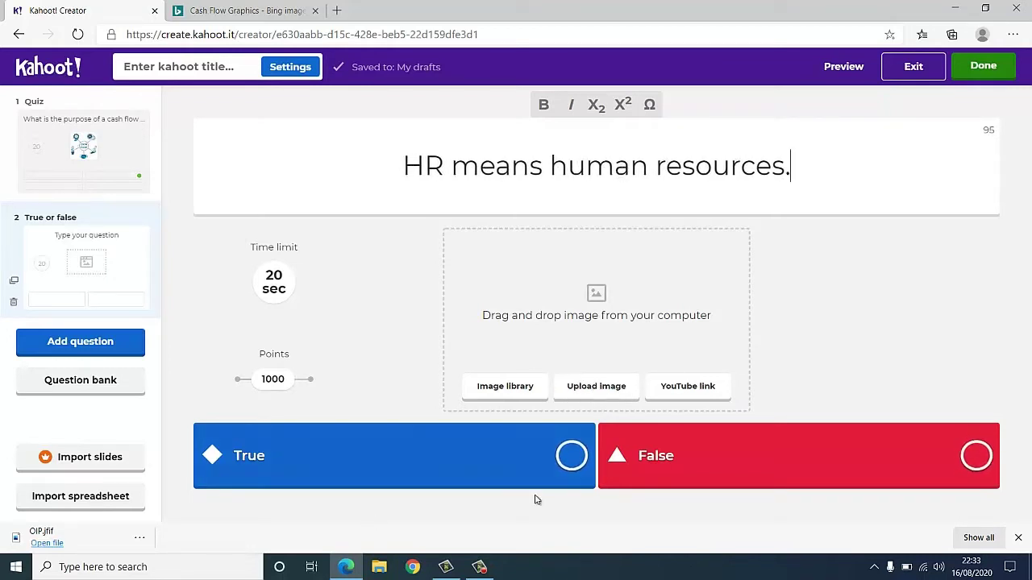
pyautogui.click(572, 457)
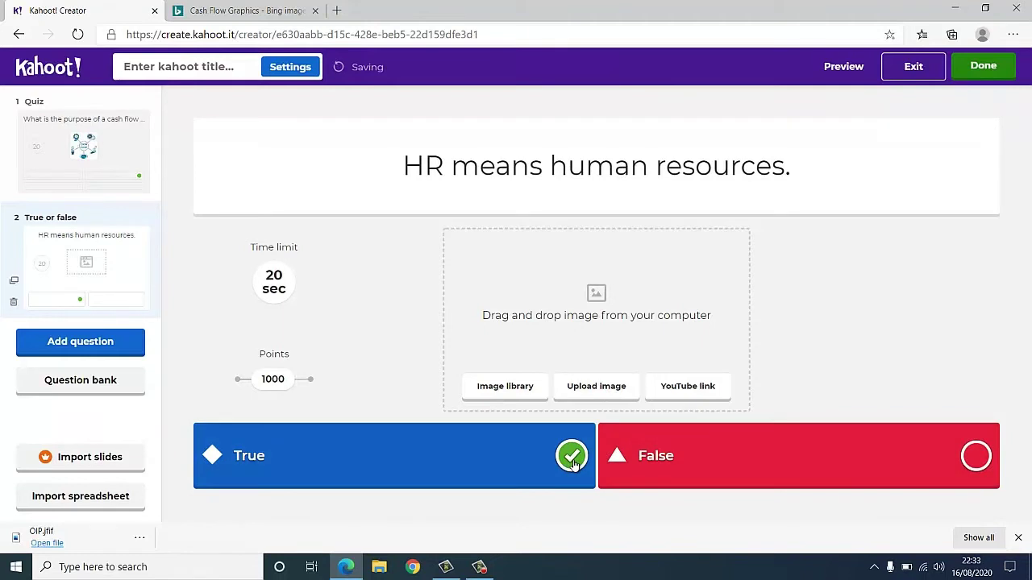
# Step: Finish the quiz, titling it 'Business quiz no.1' so it is ready to play
pyautogui.click(984, 77)
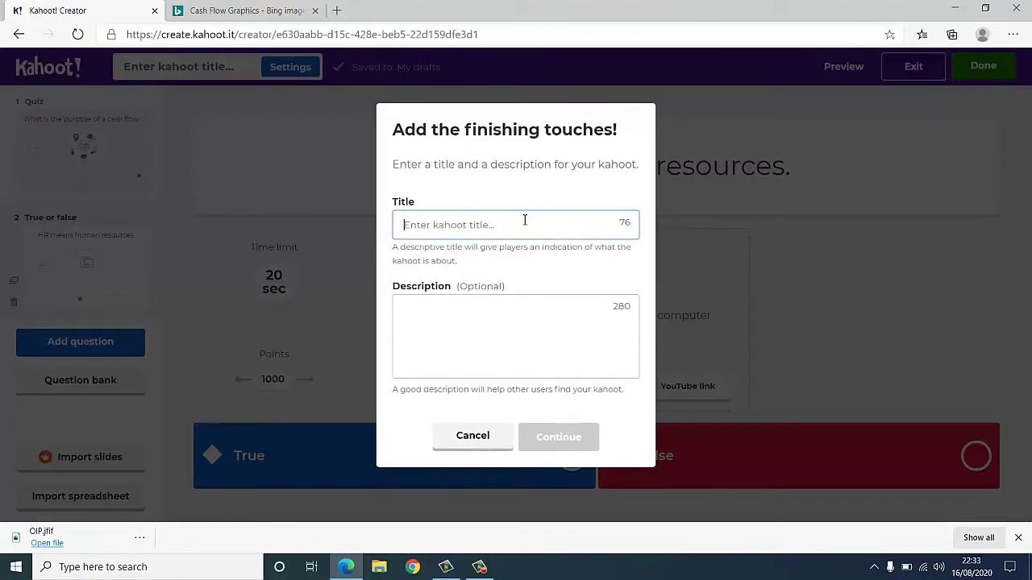
pyautogui.write('Business quiz no.1')
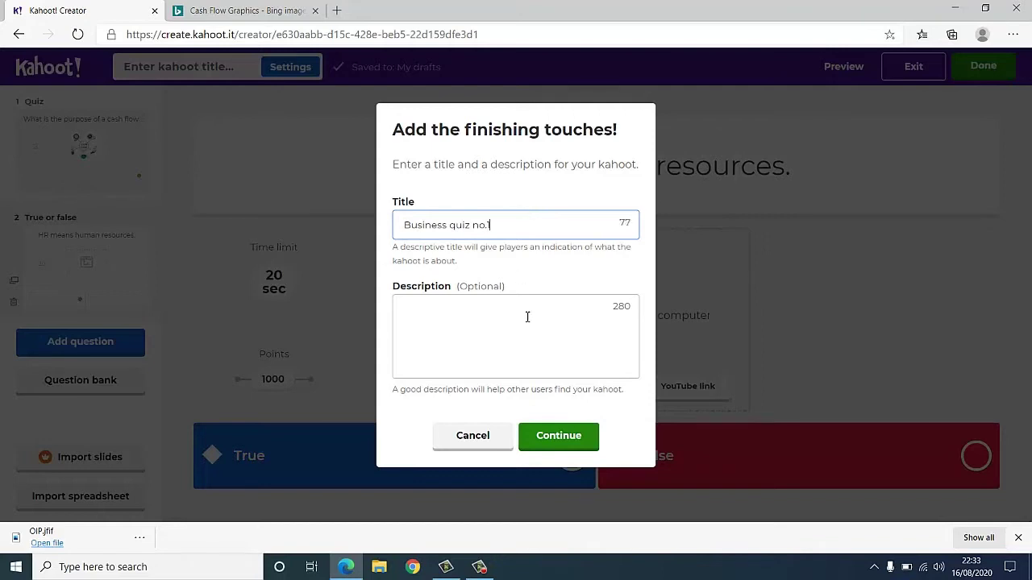
pyautogui.click(553, 444)
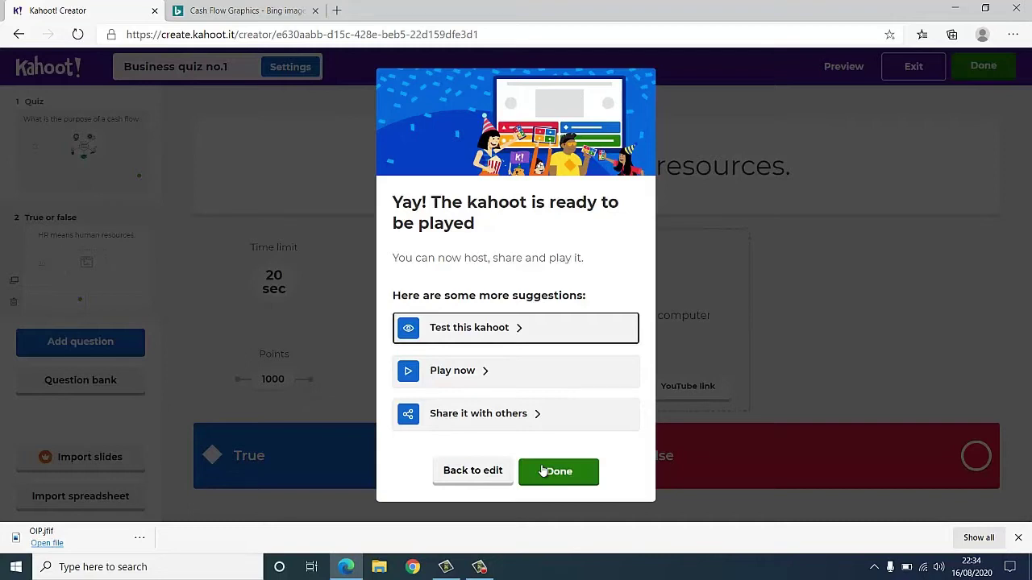
# Step: Close the ready message and return to the My Kahoots library
pyautogui.click(542, 471)
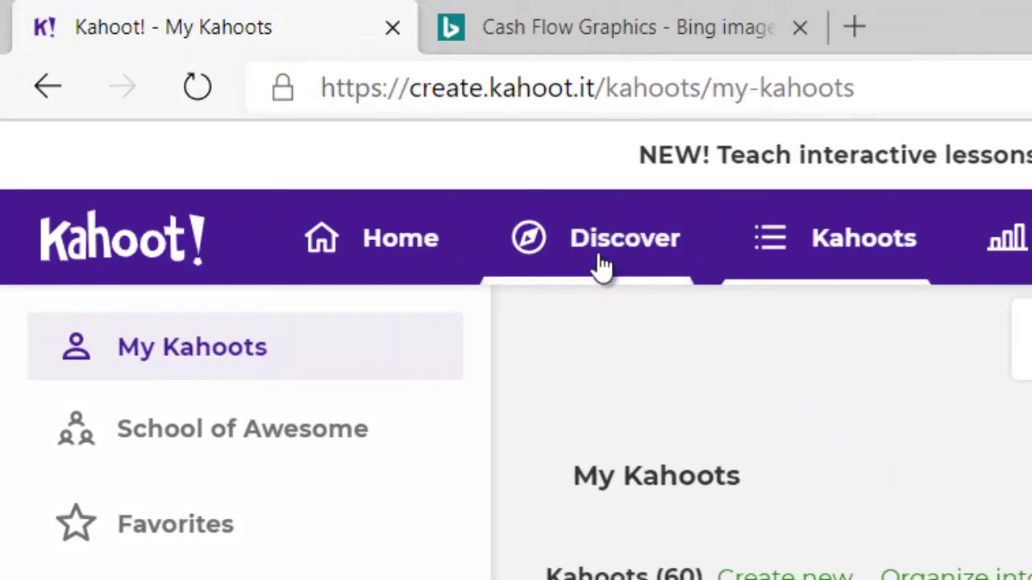
# Step: Search the Discover library for 'Chemistry' via the search suggestions
pyautogui.click(601, 257)
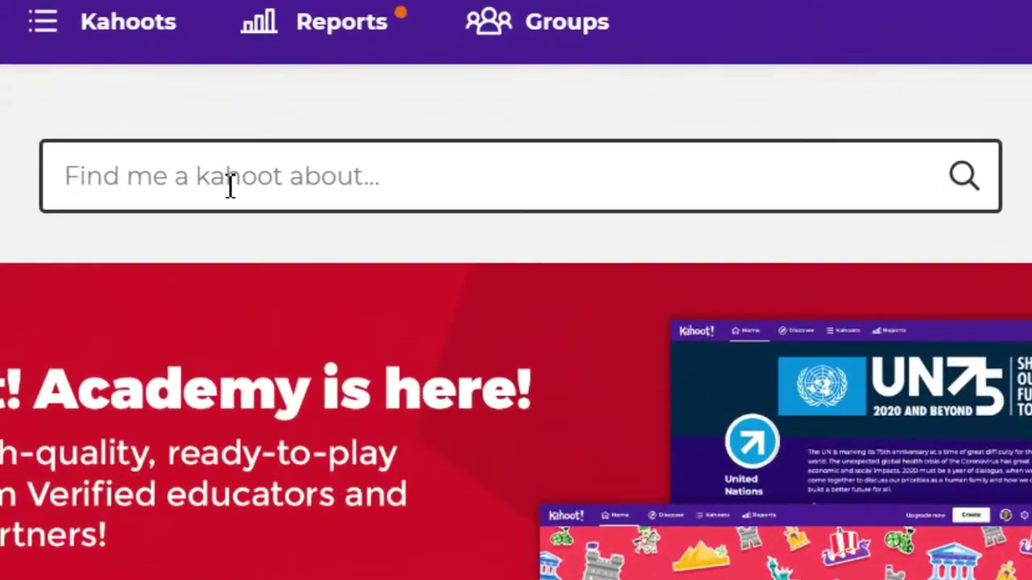
pyautogui.write('chemi')
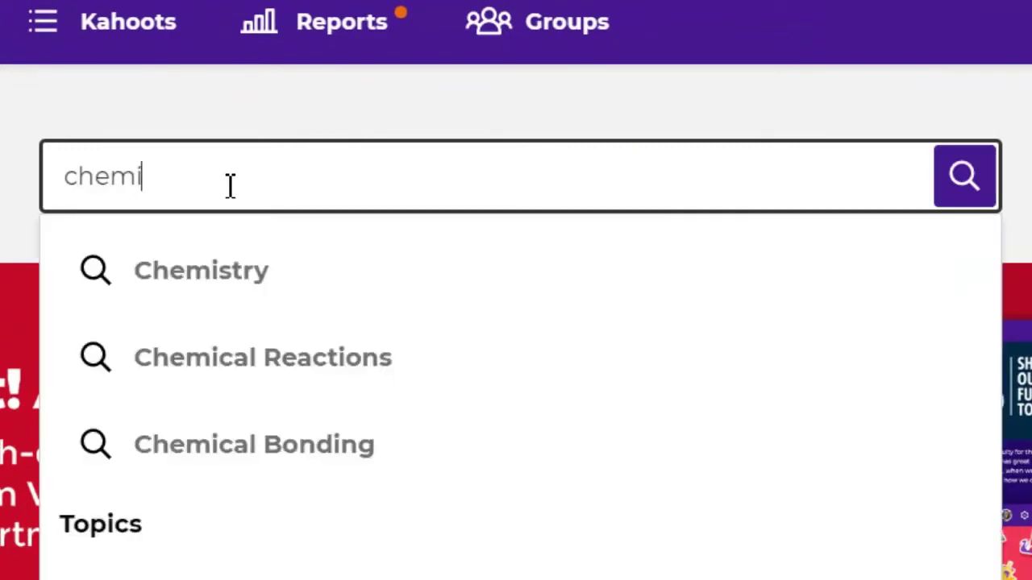
pyautogui.press('Down')
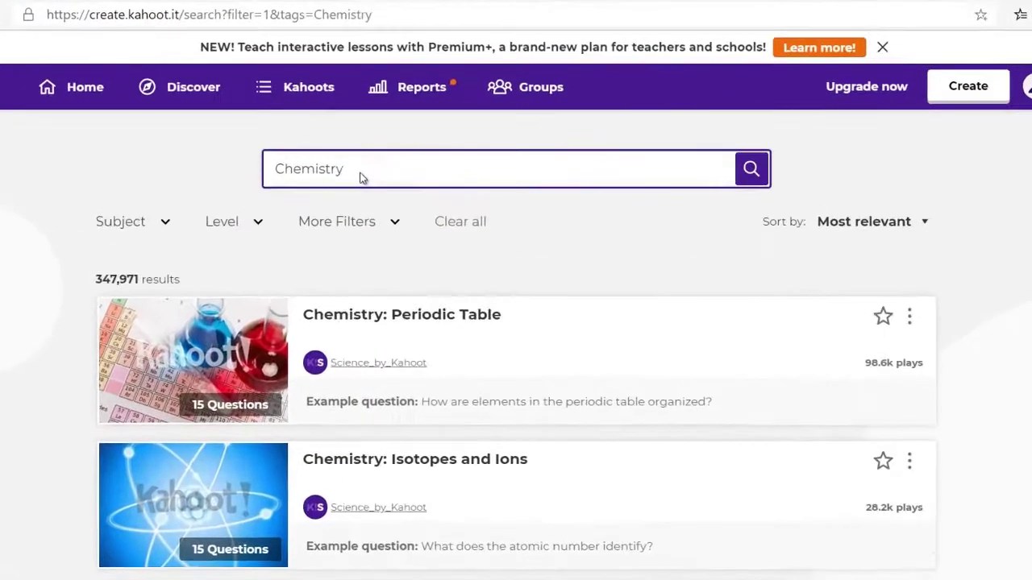
# Step: Scroll through the 347,971 Chemistry results, from 'Chemistry: Periodic Table' downward
pyautogui.scroll(-3, 383, 167)
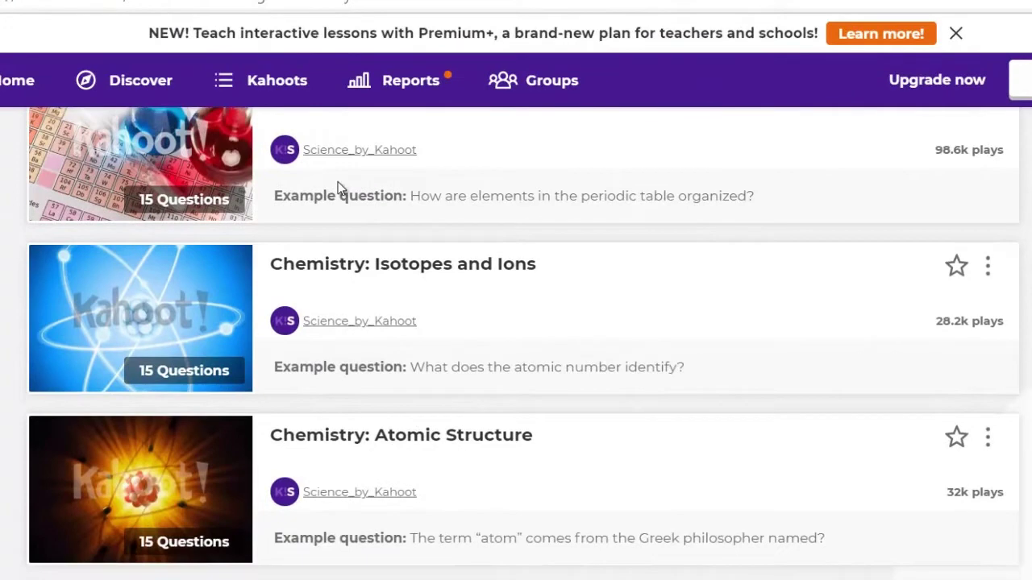
pyautogui.scroll(-5, 338, 187)
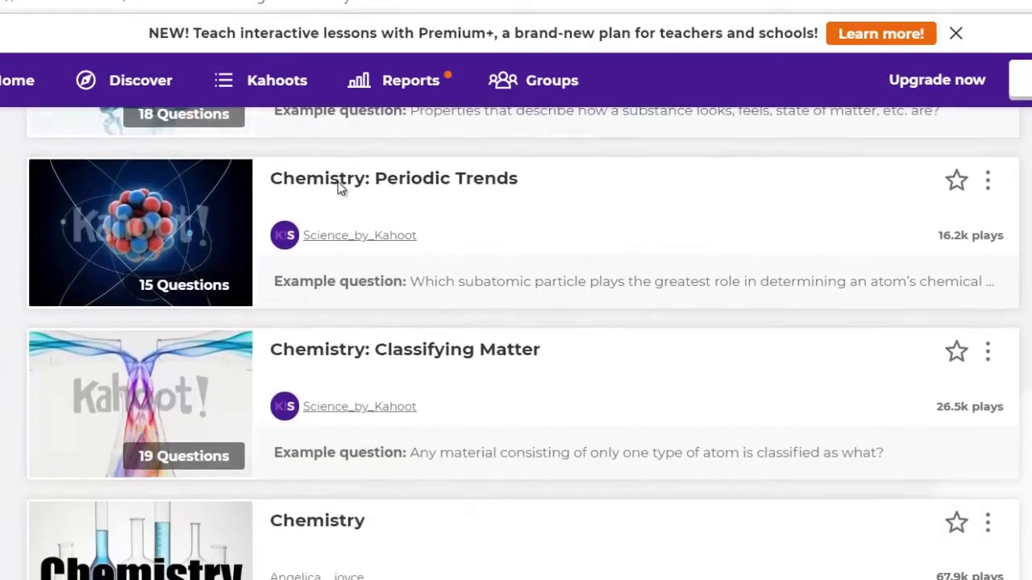
pyautogui.scroll(-2, 341, 187)
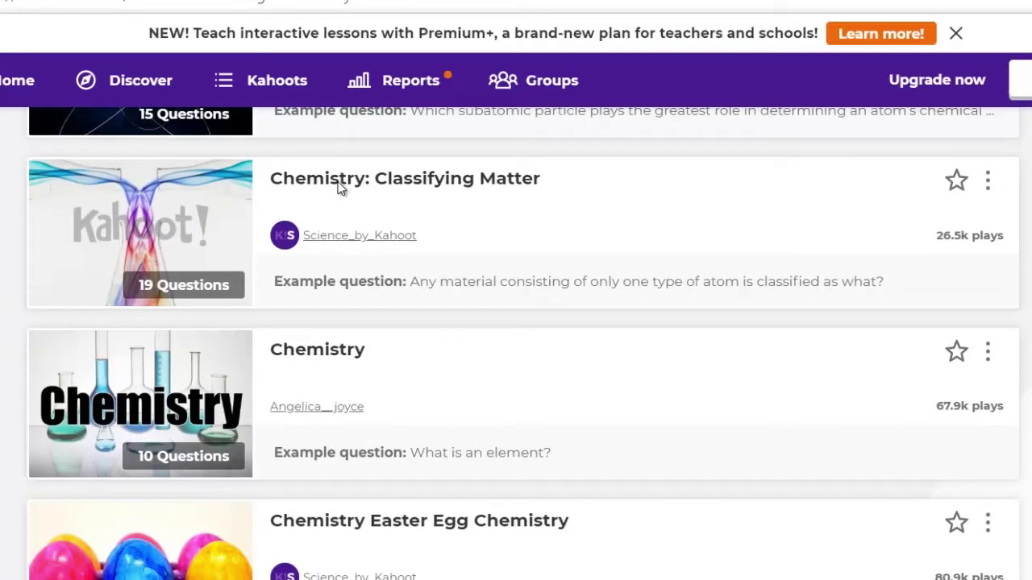
pyautogui.scroll(1, 341, 187)
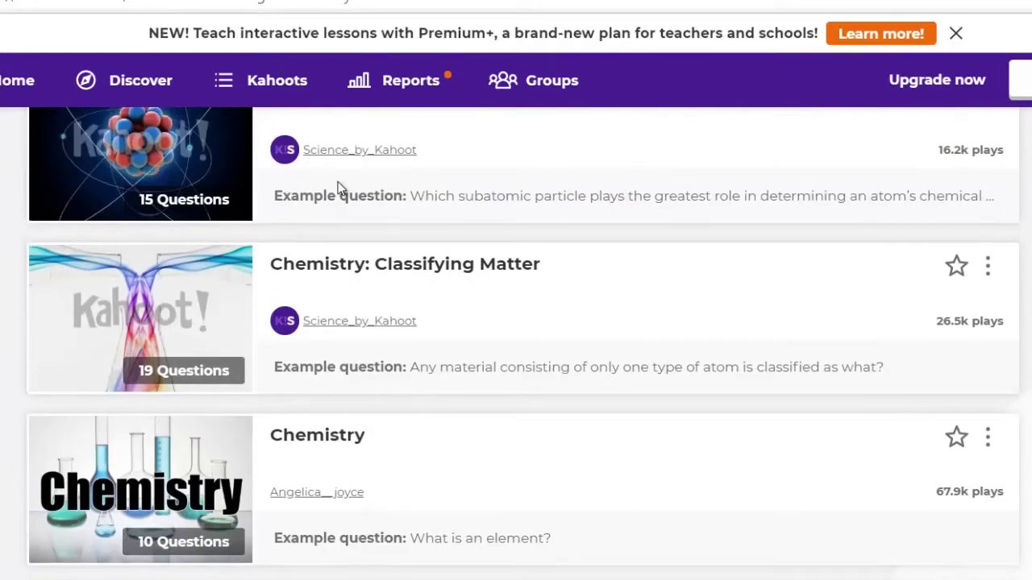
pyautogui.scroll(4, 340, 187)
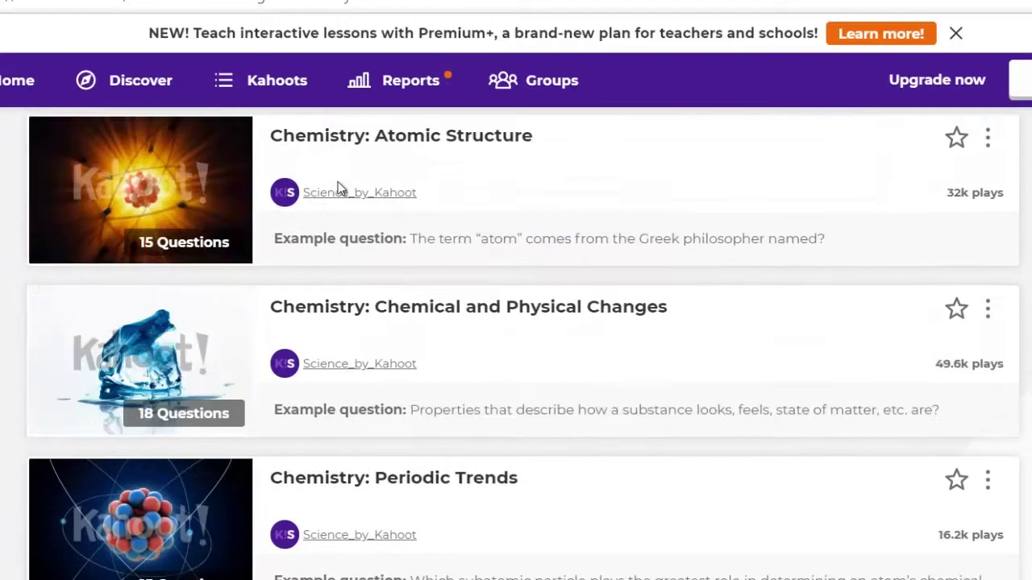
pyautogui.scroll(5, 340, 187)
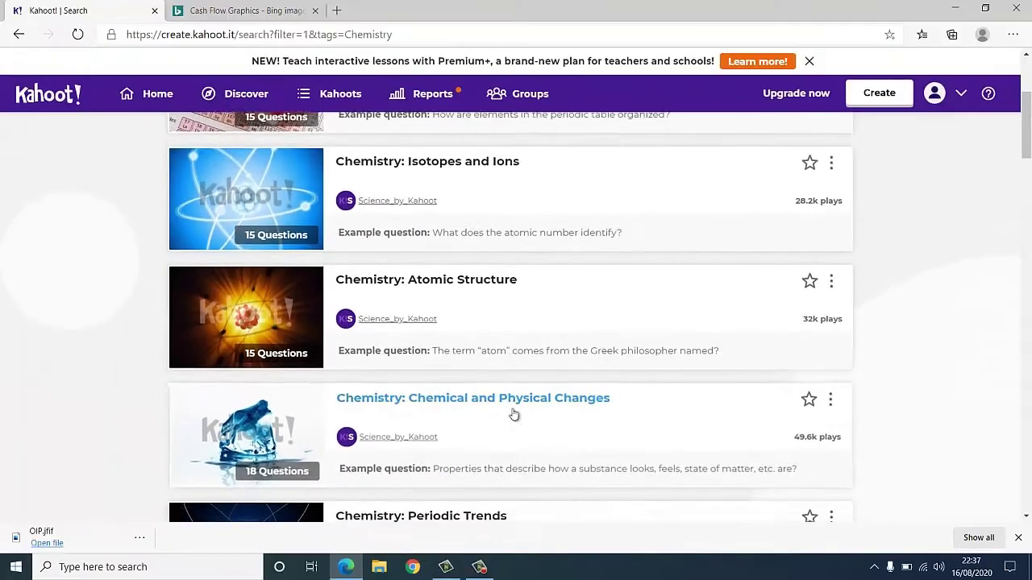
pyautogui.scroll(-7, 513, 414)
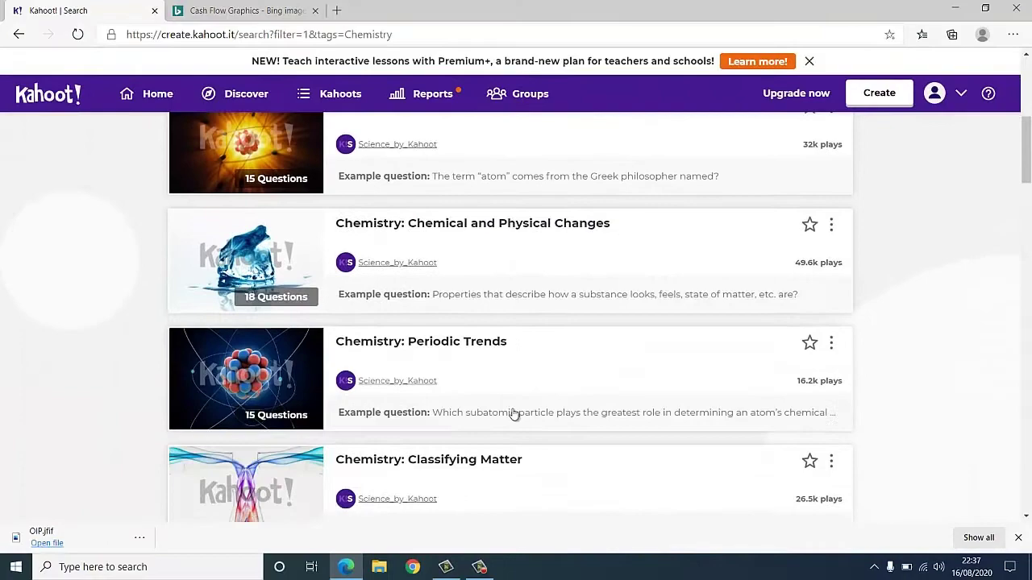
pyautogui.scroll(-5, 514, 414)
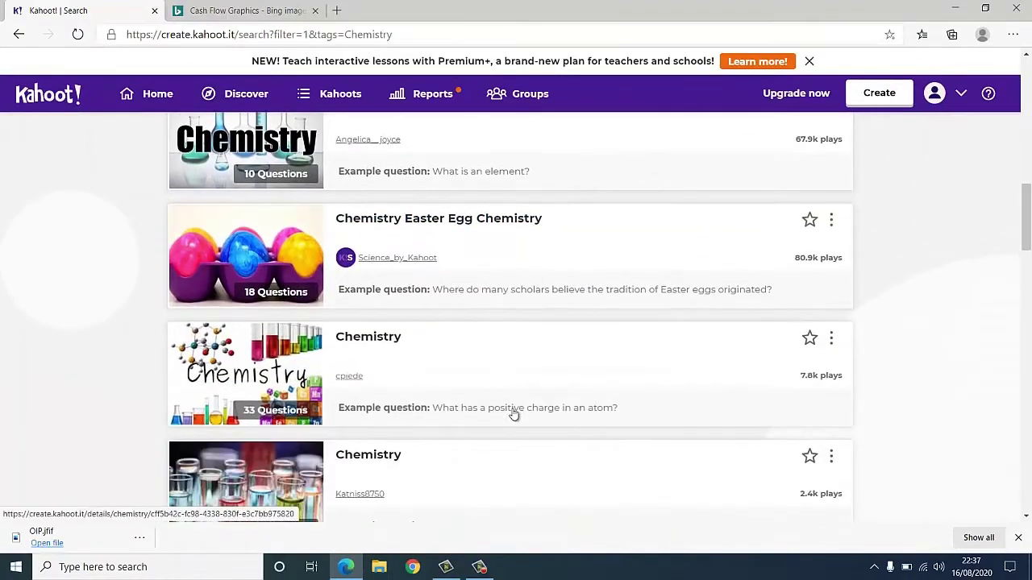
pyautogui.scroll(-6, 513, 415)
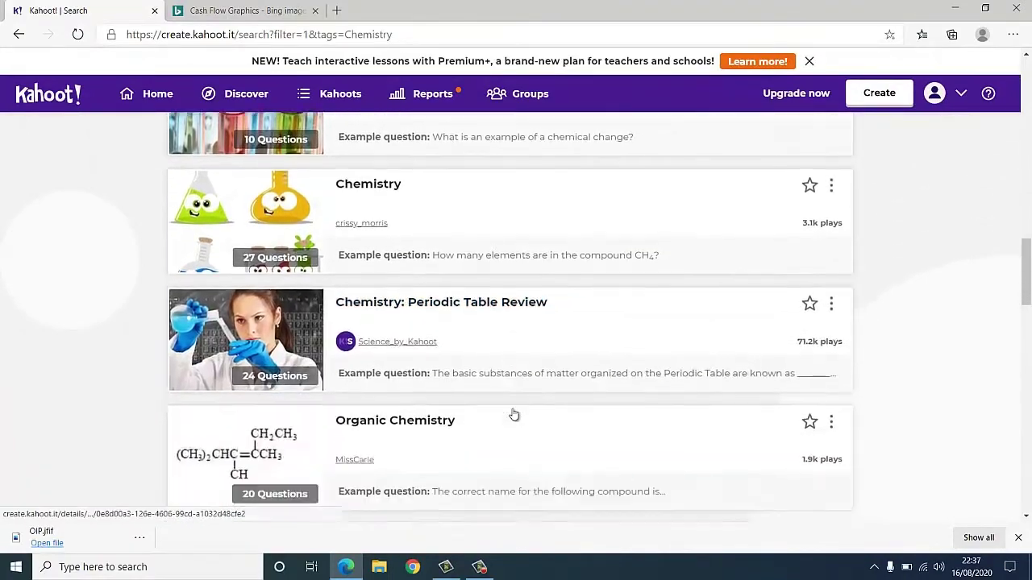
pyautogui.scroll(-4, 513, 414)
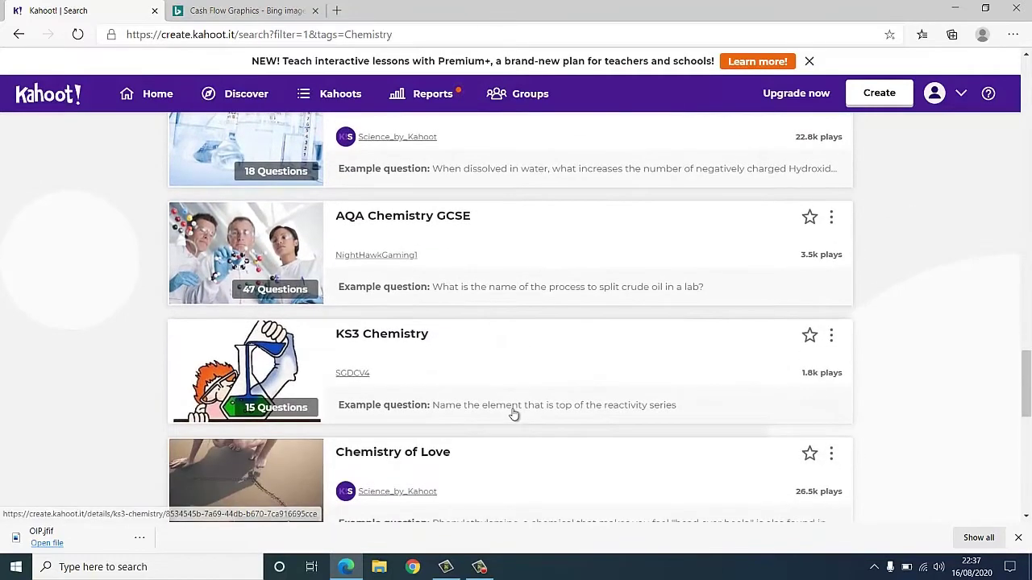
pyautogui.scroll(-1, 513, 415)
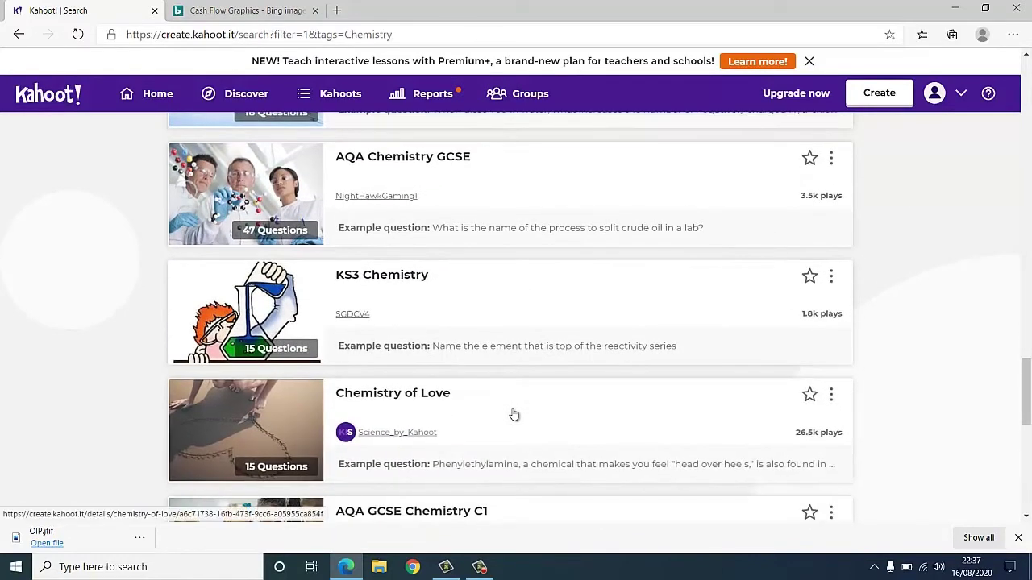
pyautogui.scroll(-2, 513, 415)
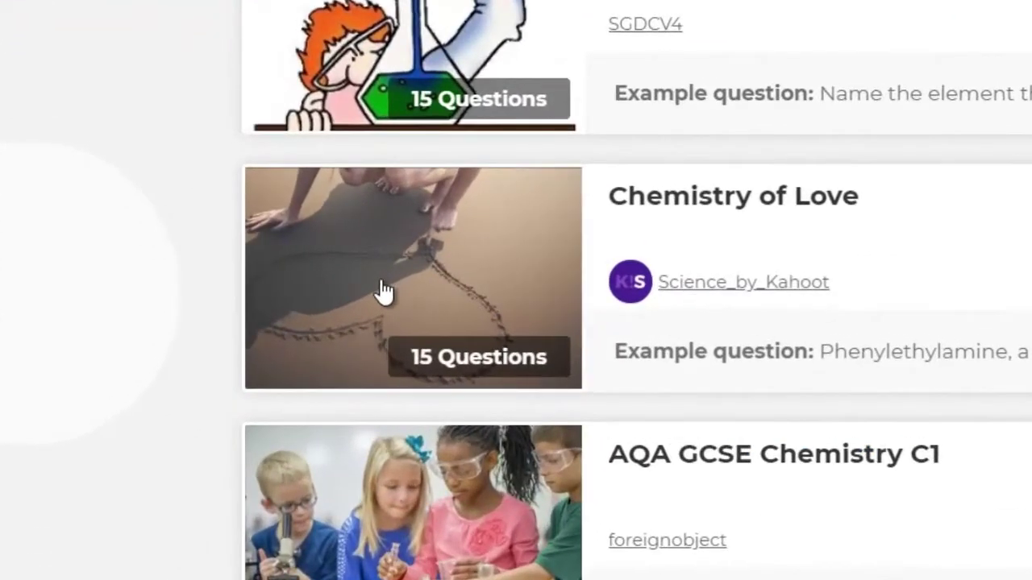
pyautogui.scroll(-3, 384, 291)
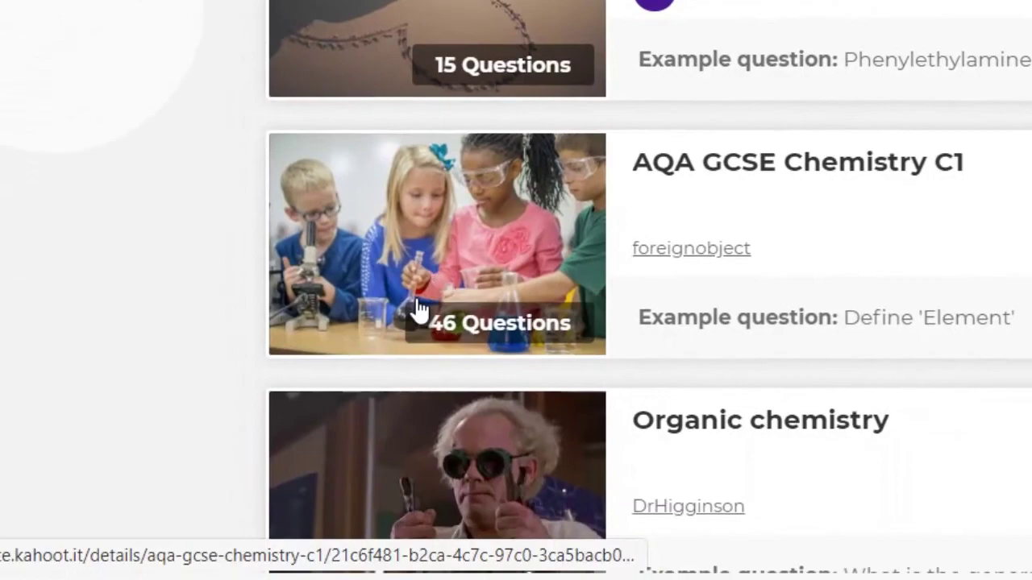
pyautogui.scroll(-7, 417, 308)
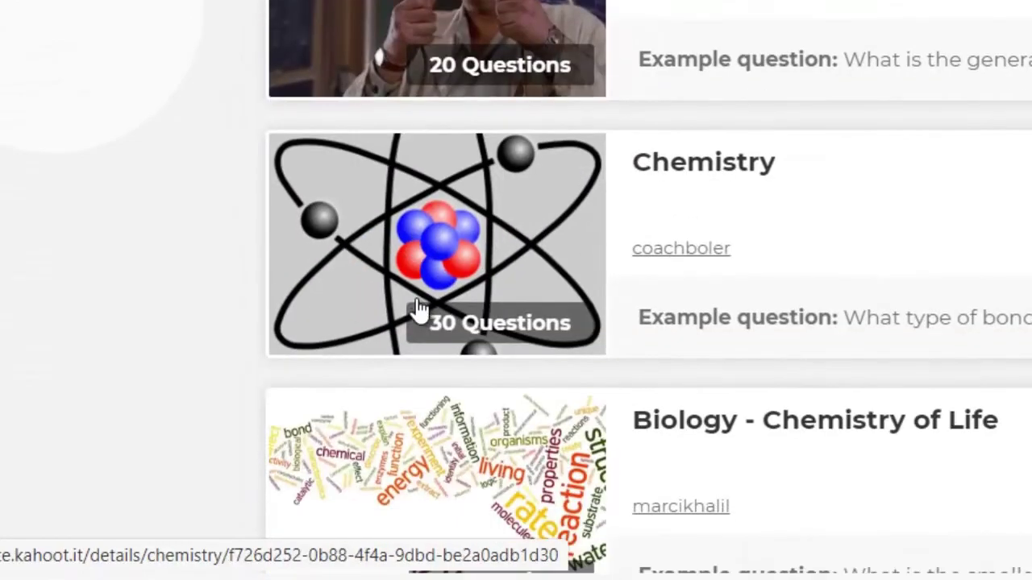
pyautogui.scroll(-3, 420, 308)
pyautogui.scroll(8, 419, 310)
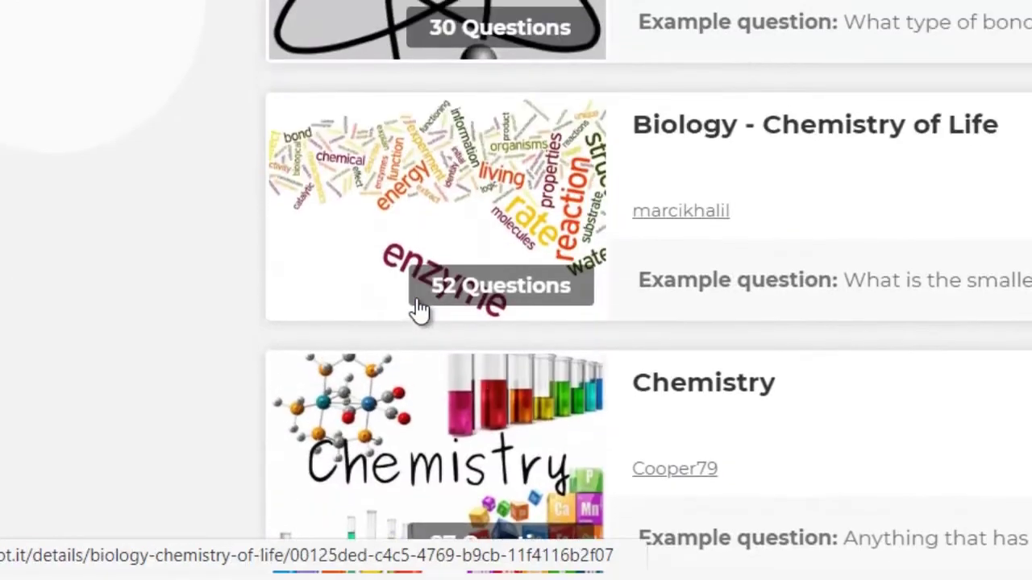
pyautogui.scroll(10, 417, 309)
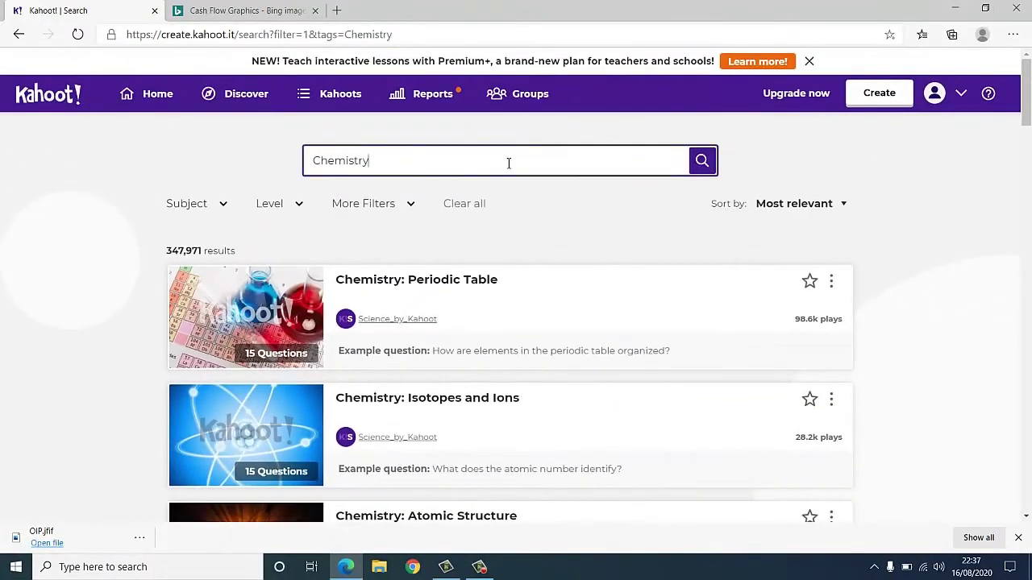
pyautogui.press('BackSpace')
pyautogui.press('BackSpace')
pyautogui.press('BackSpace')
pyautogui.press('BackSpace')
pyautogui.press('BackSpace')
pyautogui.press('BackSpace')
pyautogui.press('BackSpace')
pyautogui.press('BackSpace')
pyautogui.press('BackSpace')
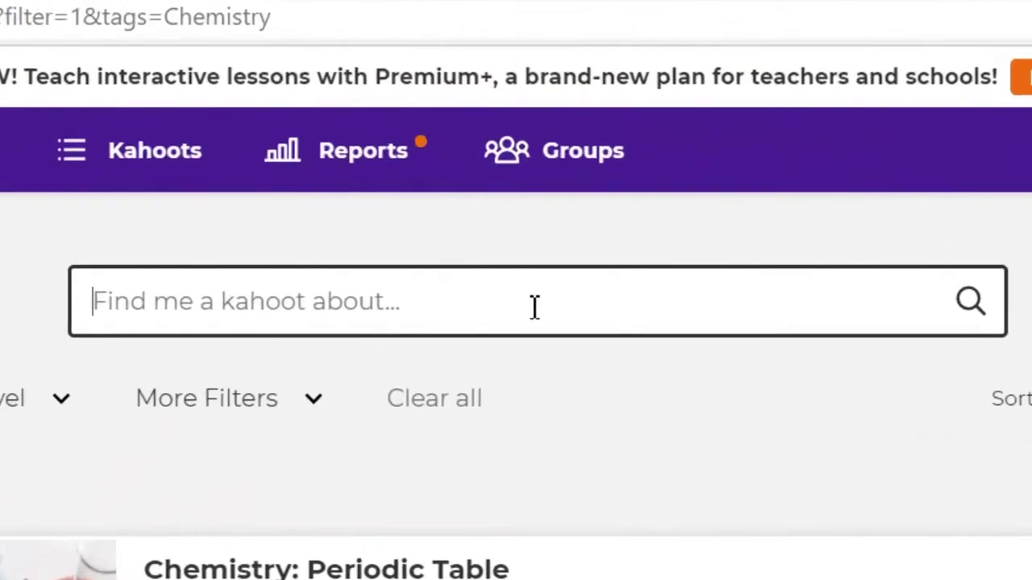
pyautogui.write('ma')
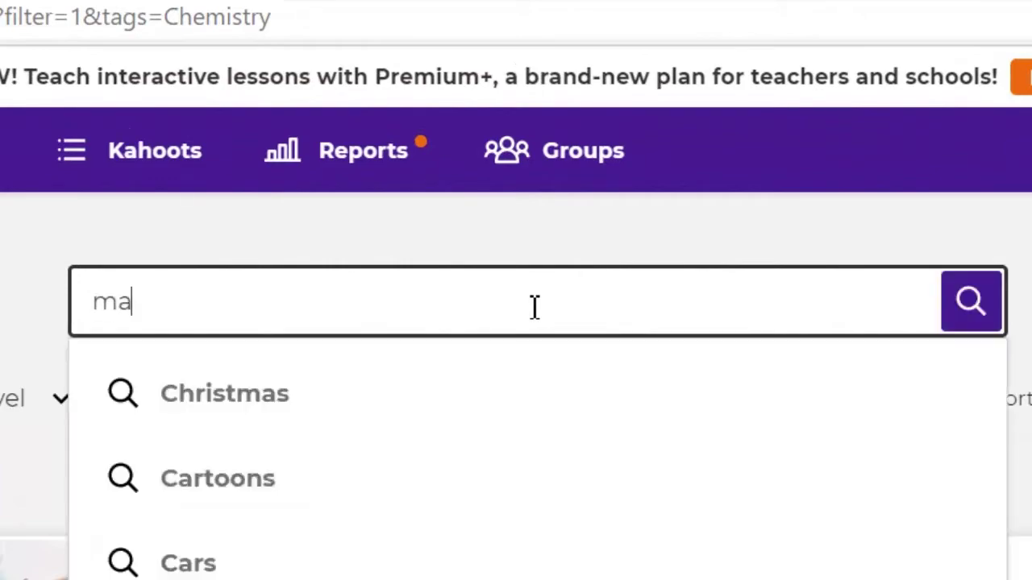
pyautogui.write('ths')
pyautogui.press('Return')
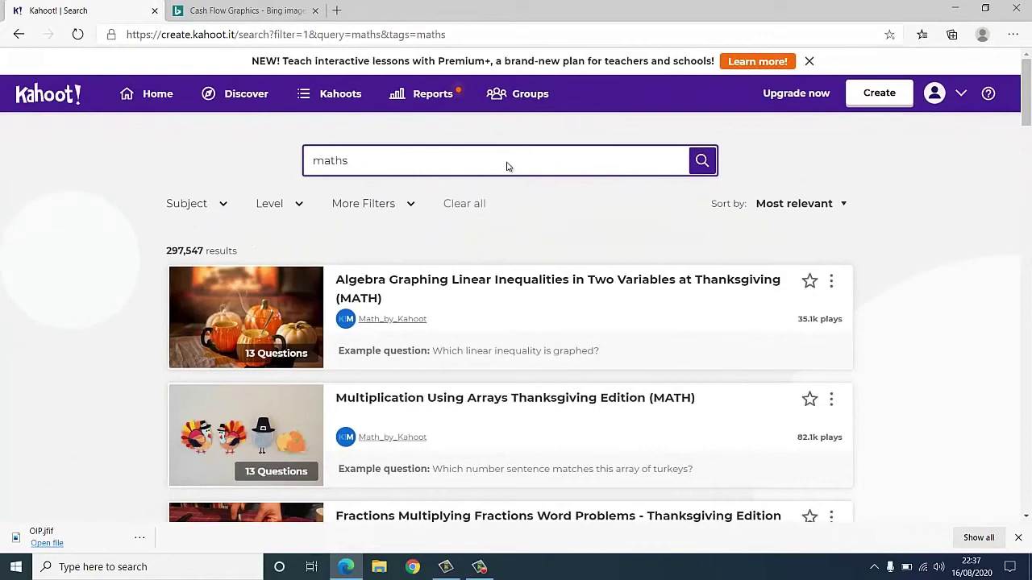
pyautogui.scroll(-2, 507, 166)
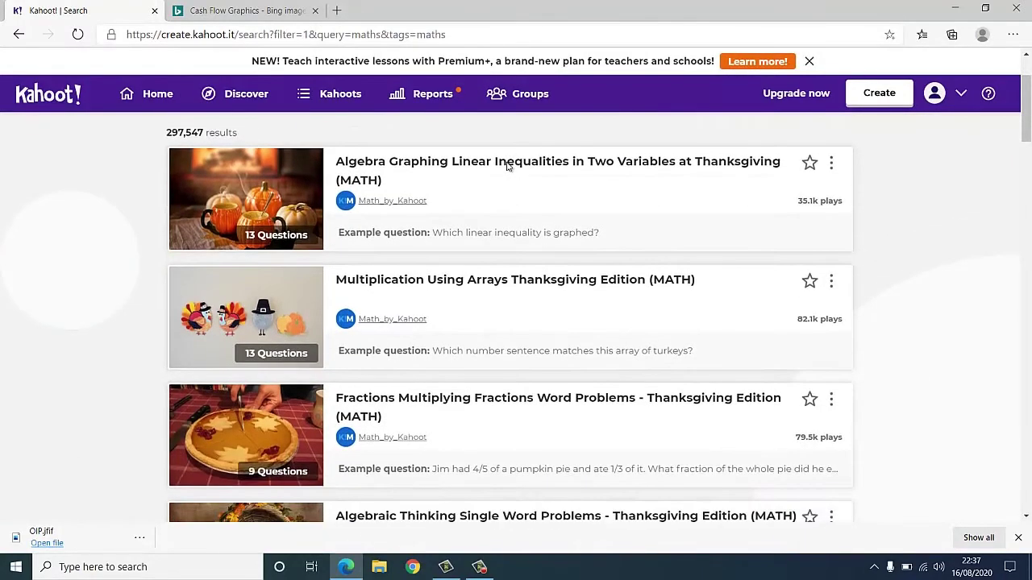
pyautogui.scroll(-4, 507, 166)
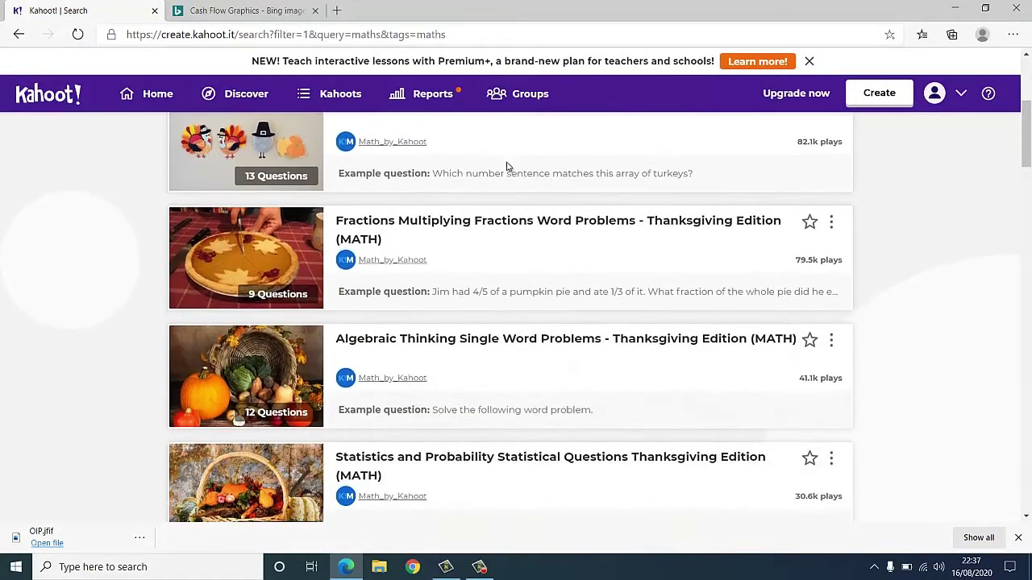
pyautogui.scroll(-5, 507, 166)
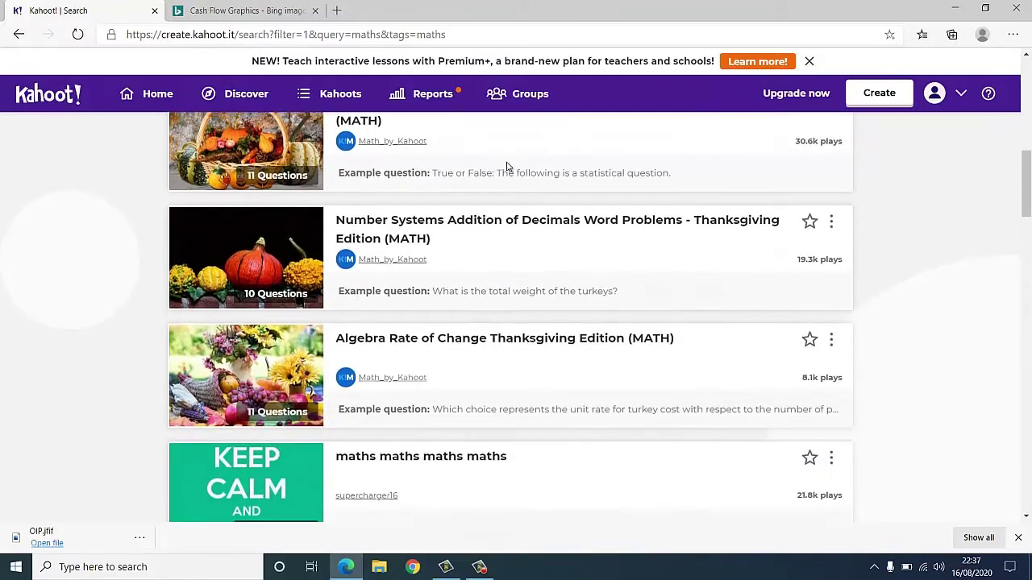
pyautogui.scroll(-5, 507, 167)
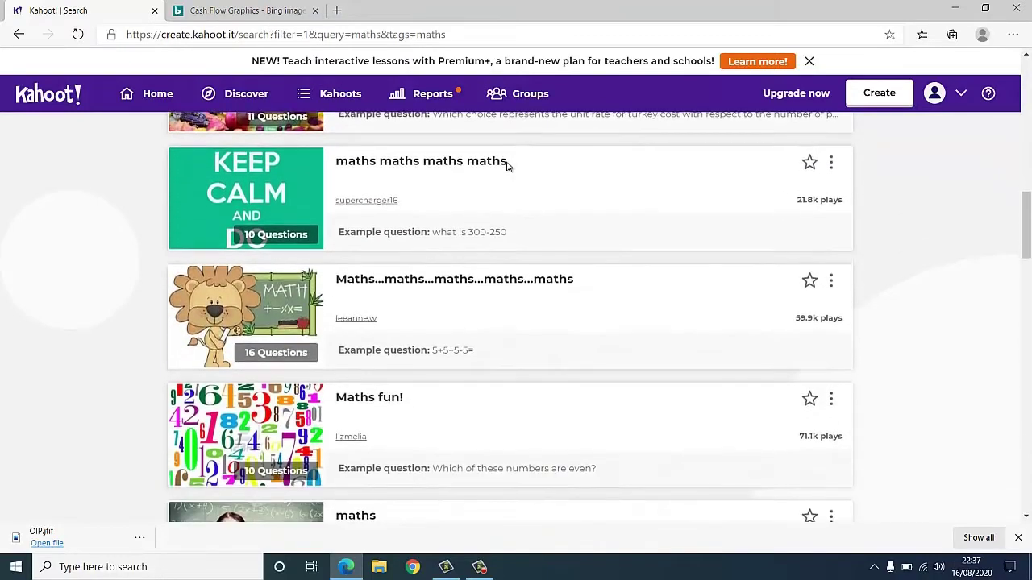
pyautogui.scroll(-4, 507, 166)
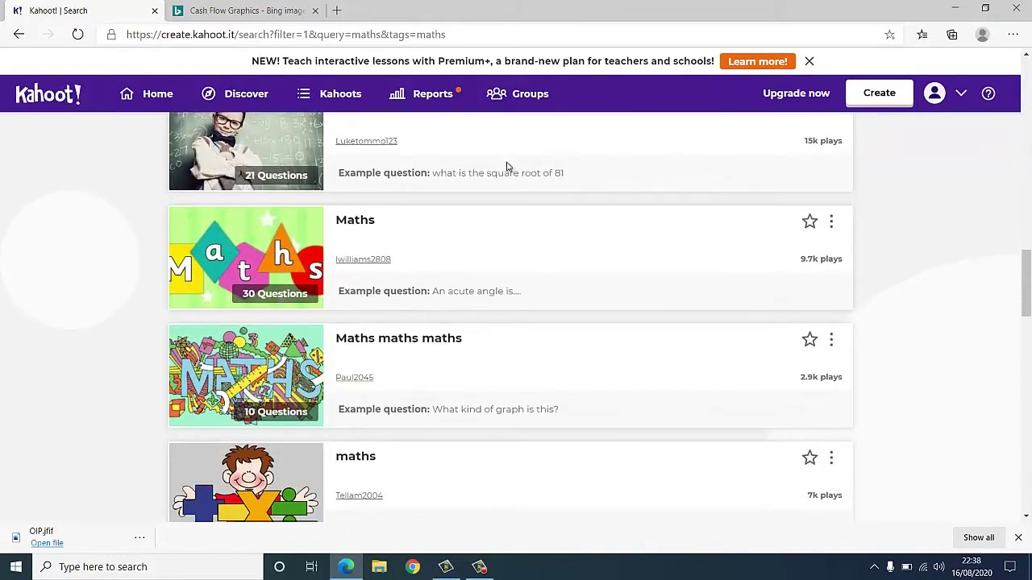
pyautogui.scroll(-2, 507, 166)
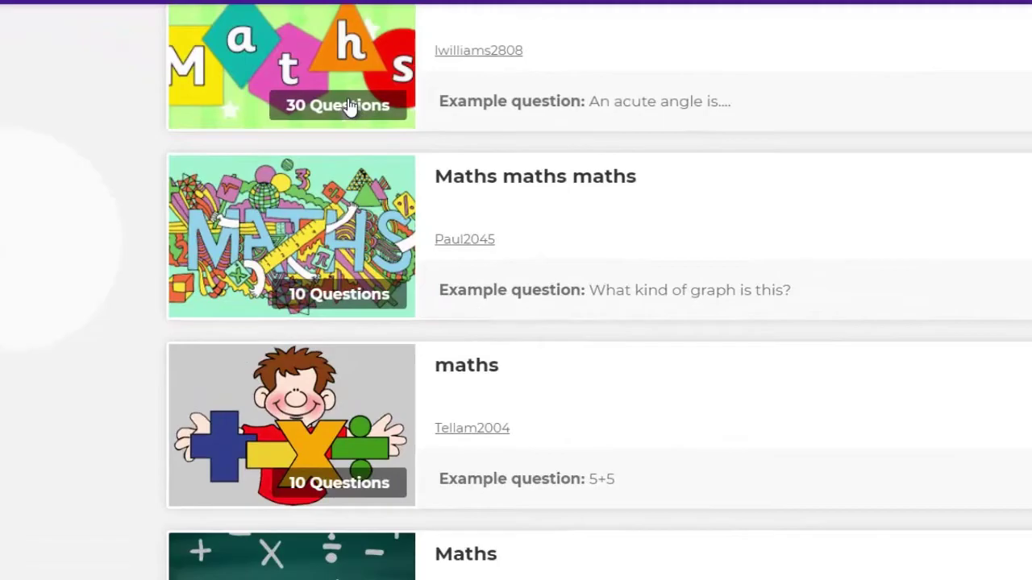
pyautogui.scroll(-6, 349, 106)
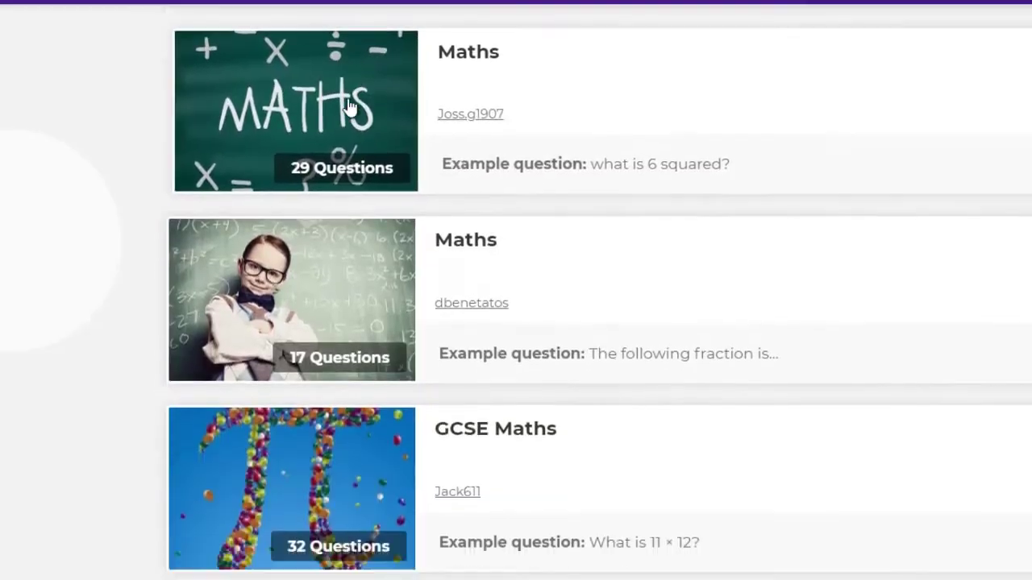
pyautogui.scroll(-2, 349, 106)
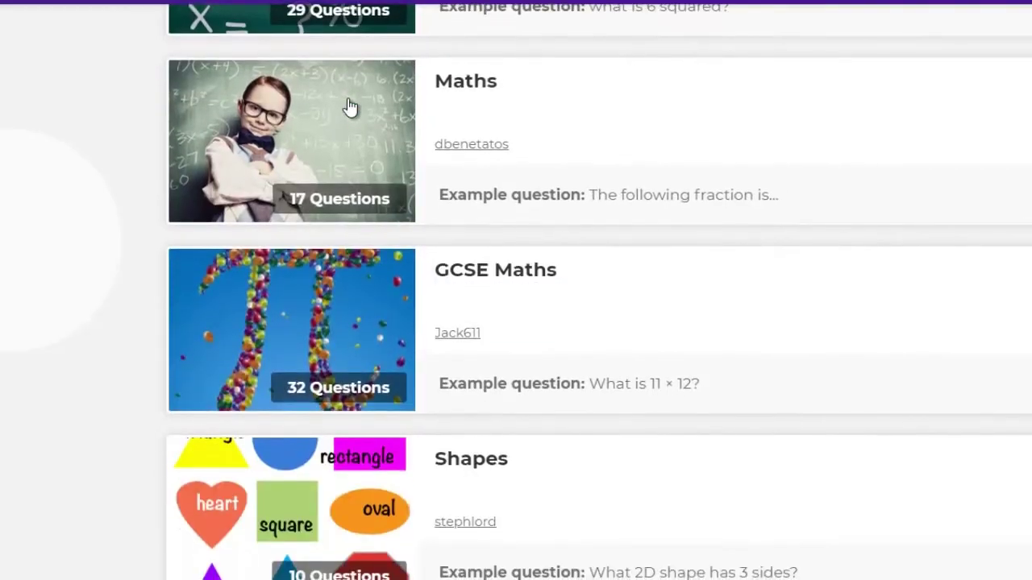
pyautogui.scroll(12, 349, 106)
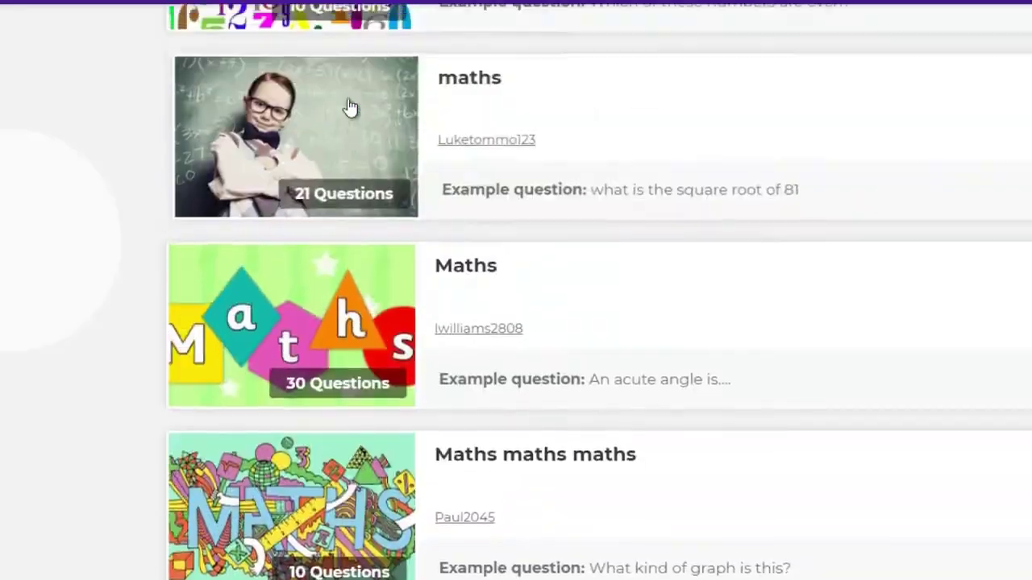
pyautogui.scroll(6, 349, 107)
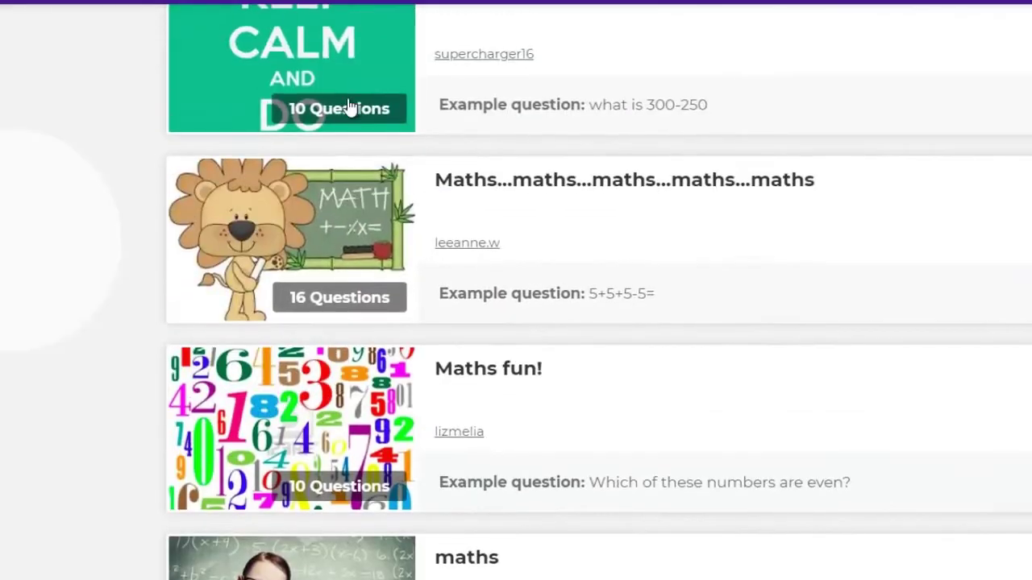
pyautogui.scroll(2, 349, 106)
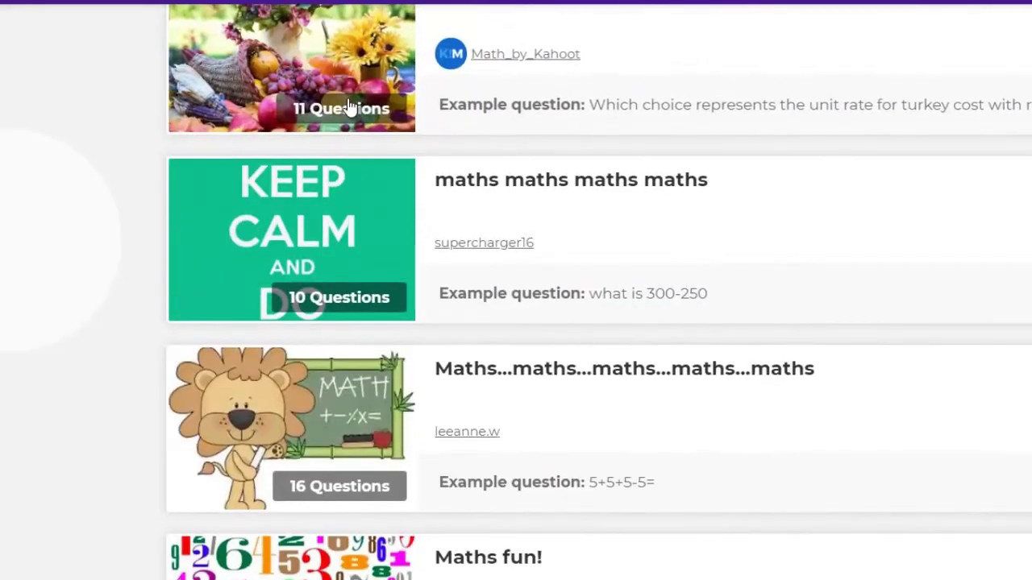
pyautogui.scroll(8, 350, 106)
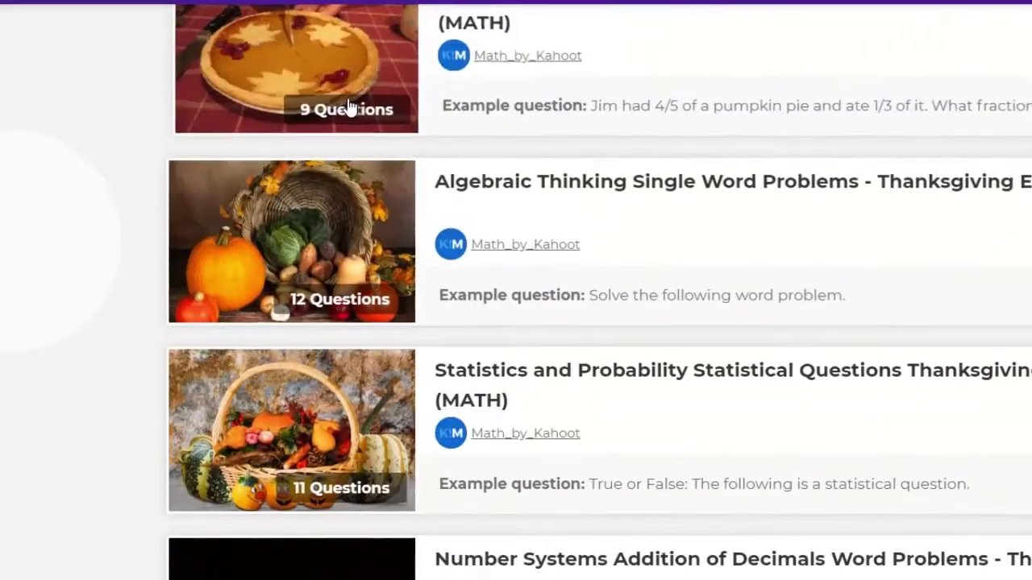
pyautogui.scroll(7, 349, 107)
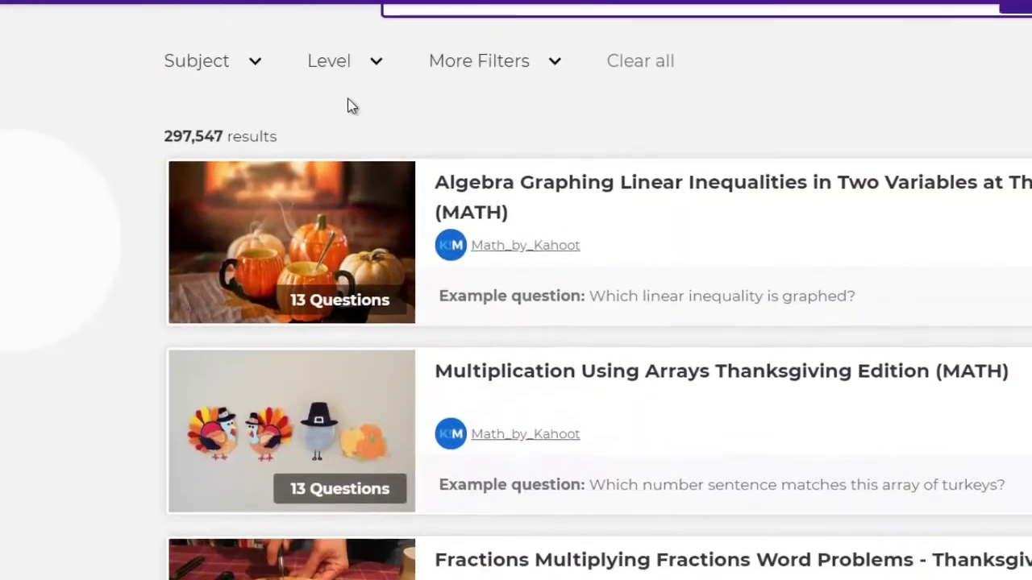
pyautogui.scroll(-14, 349, 106)
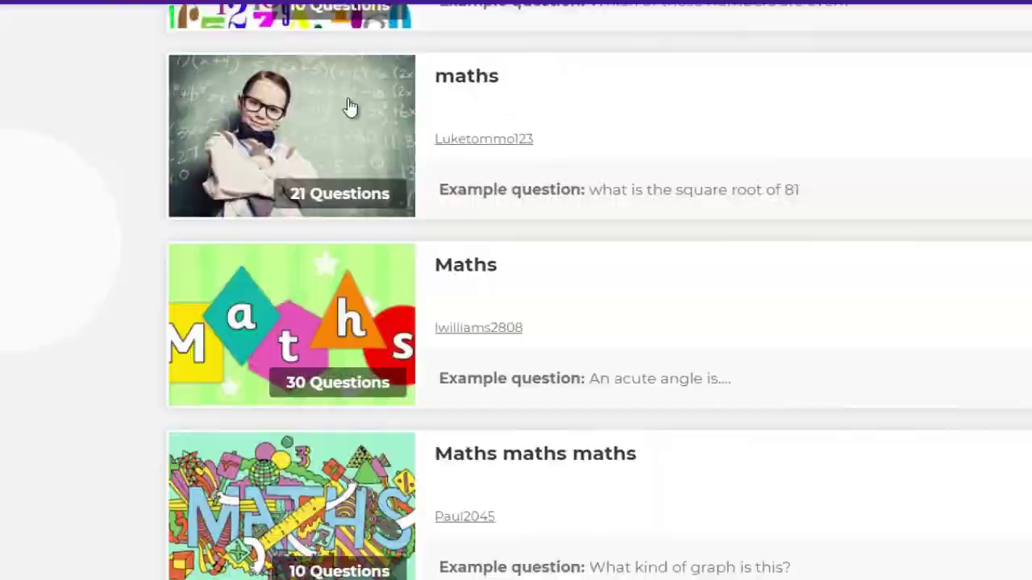
pyautogui.scroll(-6, 349, 106)
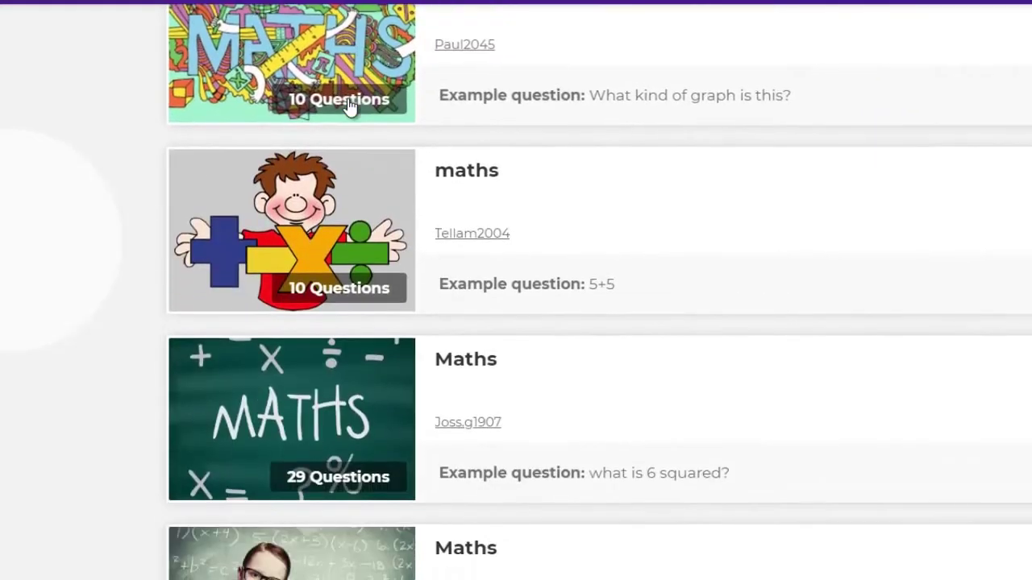
pyautogui.scroll(-1, 349, 107)
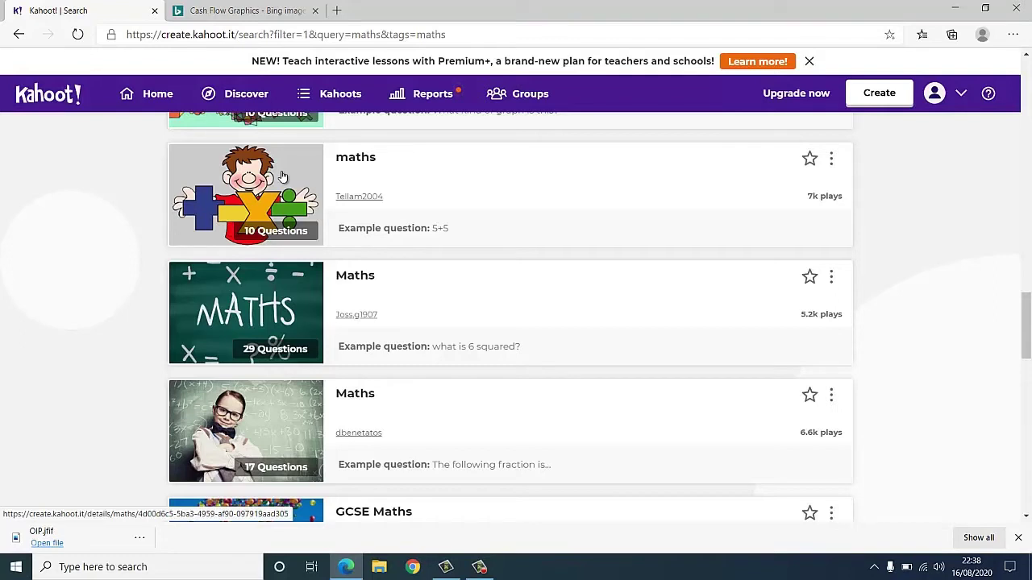
pyautogui.scroll(-1, 282, 177)
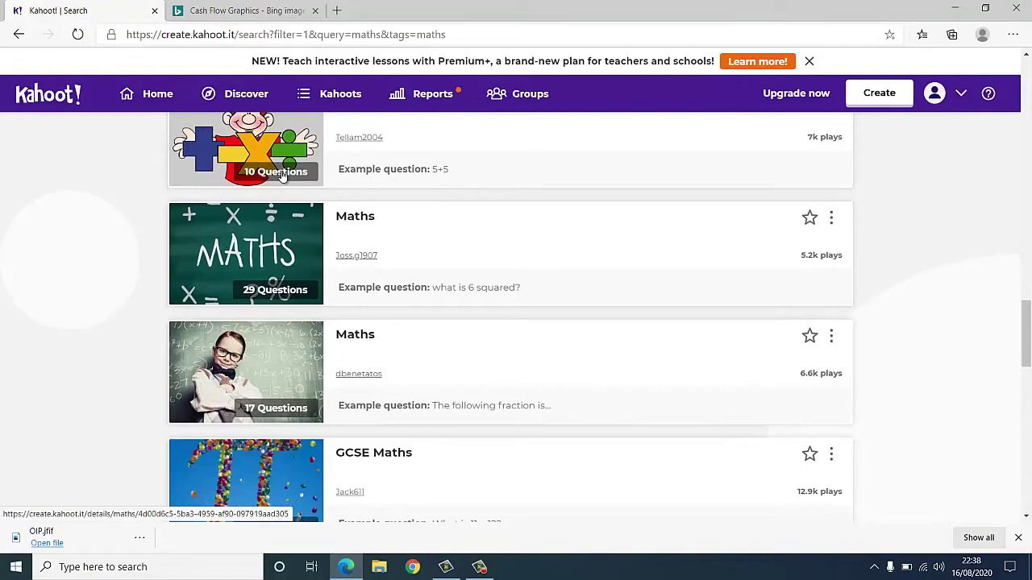
pyautogui.scroll(15, 282, 177)
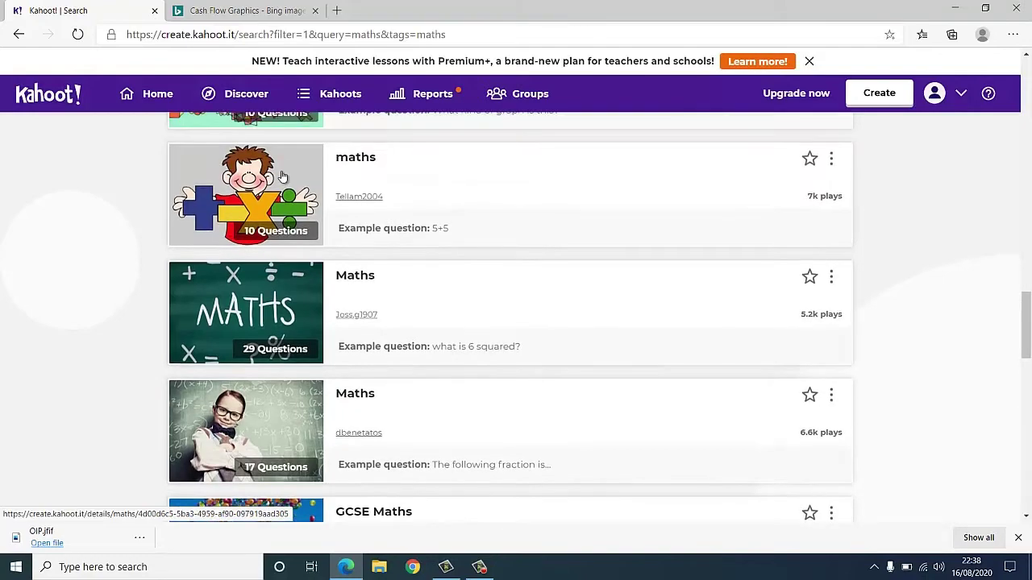
pyautogui.scroll(1, 282, 176)
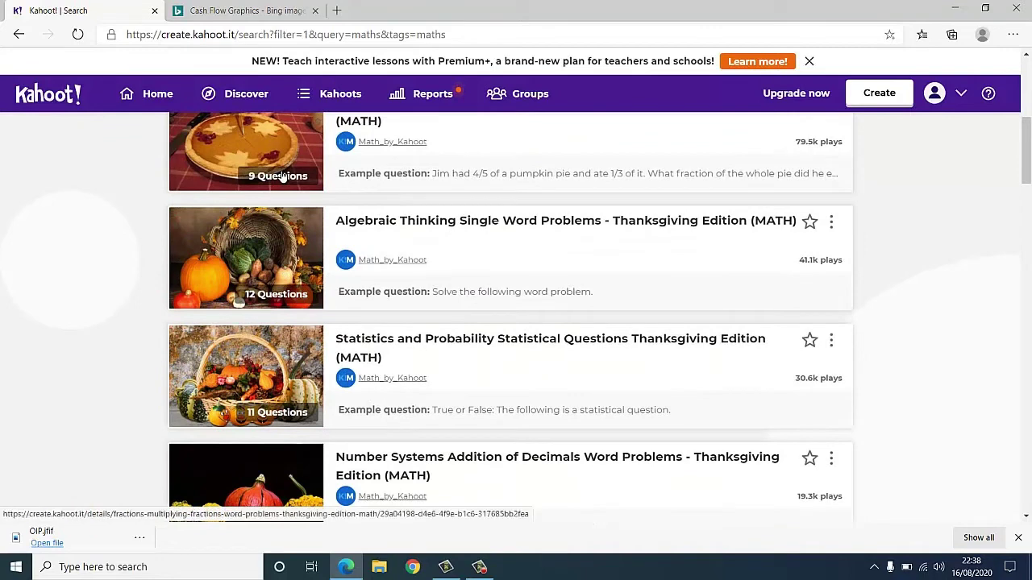
pyautogui.scroll(2, 282, 176)
pyautogui.scroll(1, 282, 177)
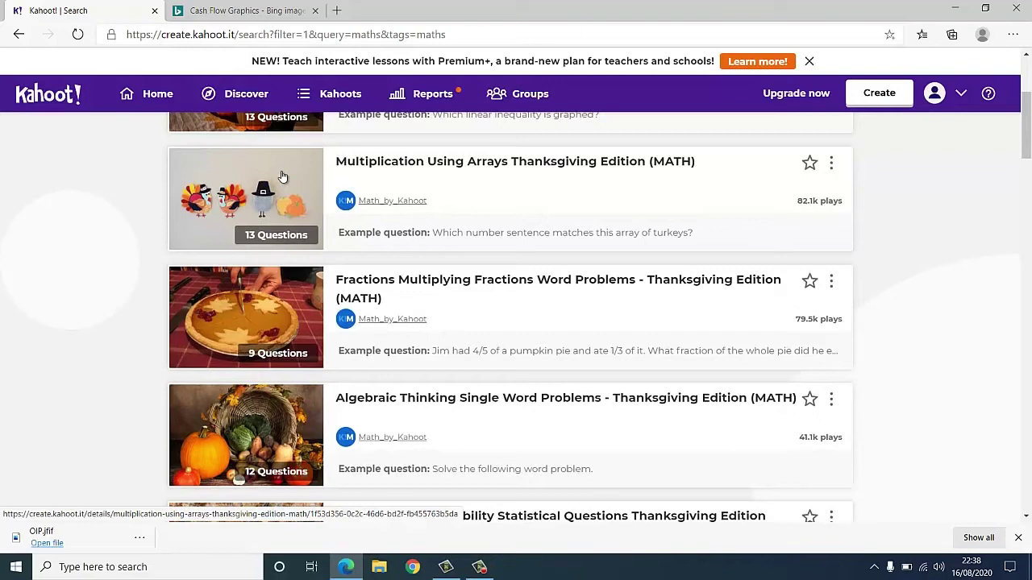
pyautogui.scroll(4, 282, 176)
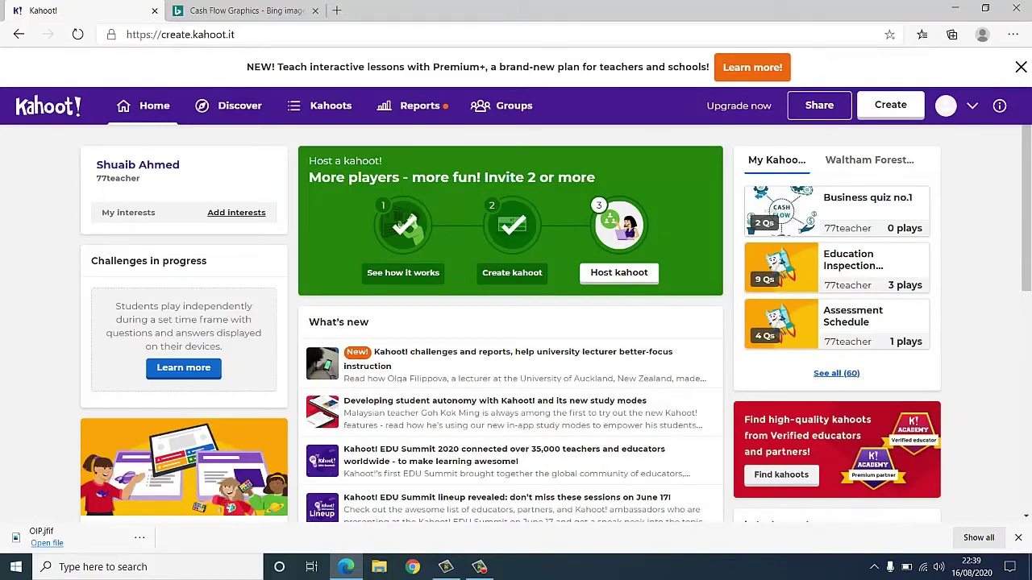
# Step: Open My Kahoots and scroll the 60-kahoot list headed by Business quiz no.1
pyautogui.moveTo(1030, 234)
pyautogui.mouseDown()
pyautogui.moveTo(1030, 427)
pyautogui.moveTo(1029, 234)
pyautogui.mouseUp()
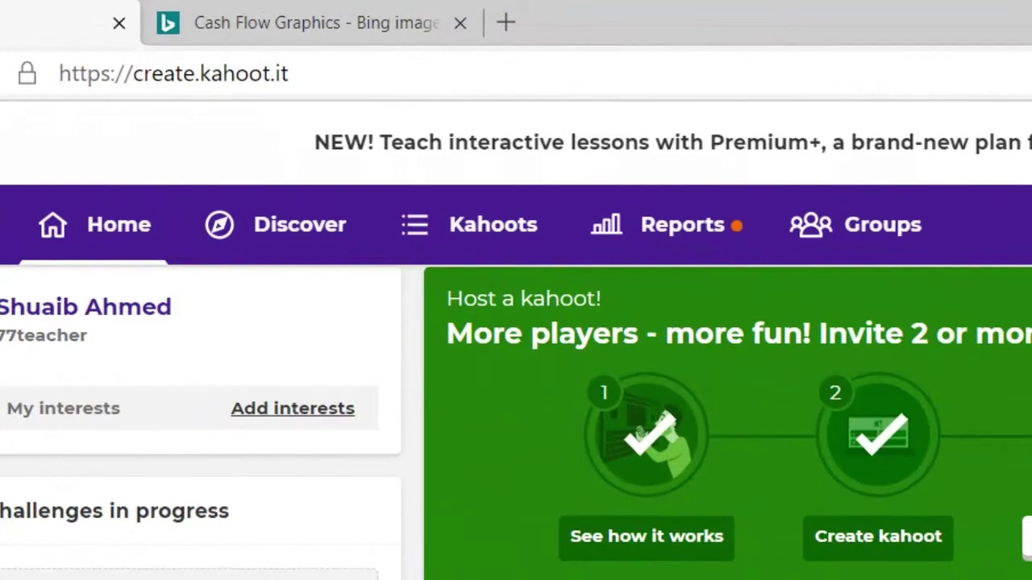
pyautogui.click(486, 230)
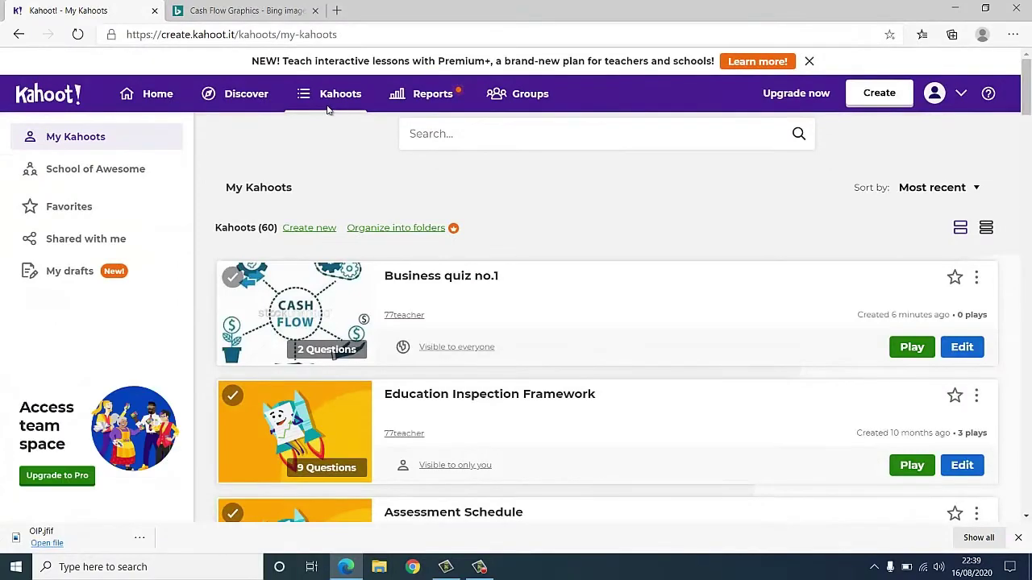
pyautogui.scroll(-3, 327, 110)
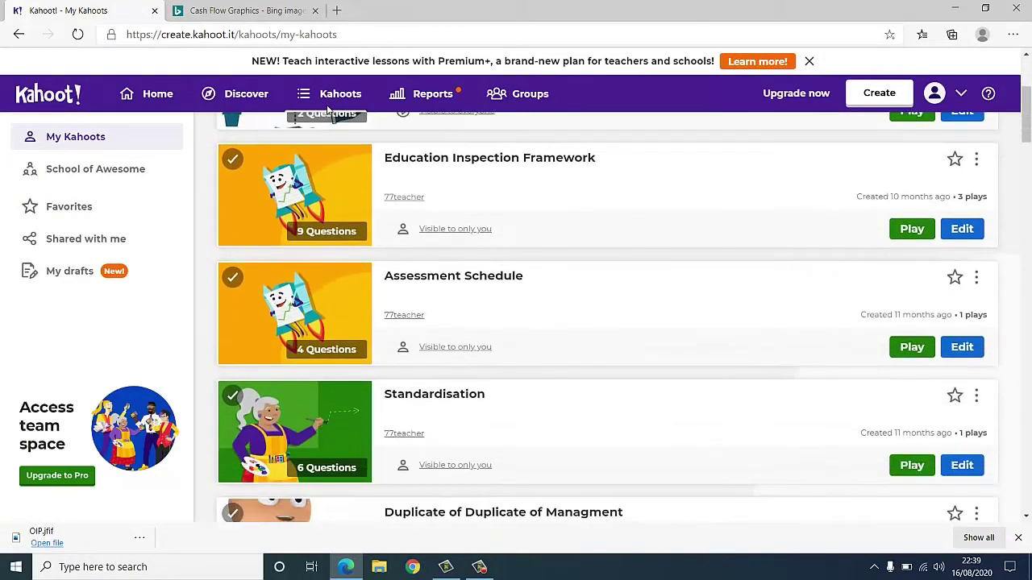
pyautogui.scroll(3, 328, 110)
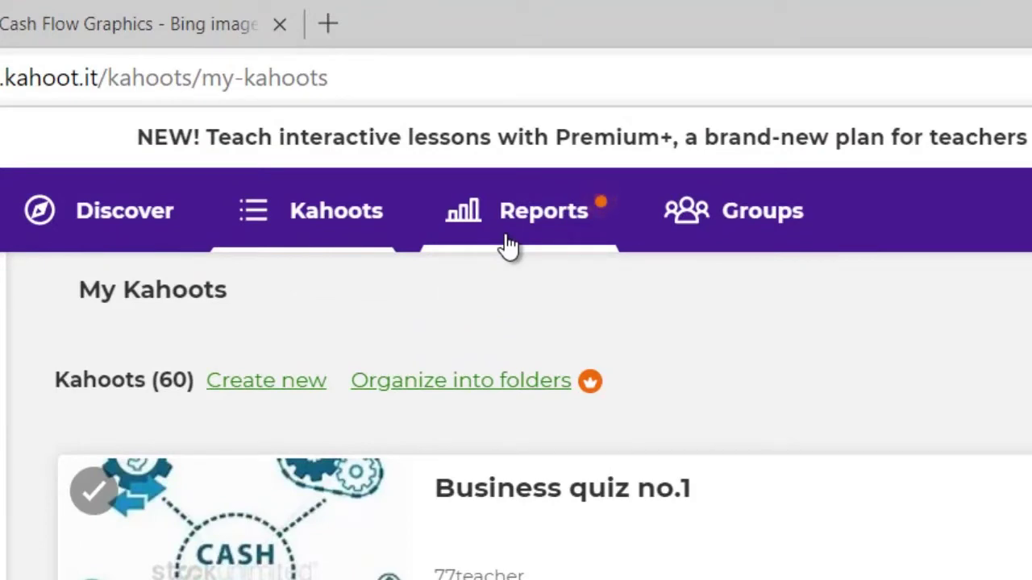
# Step: Open the Reports page listing 105 past game reports
pyautogui.click(508, 246)
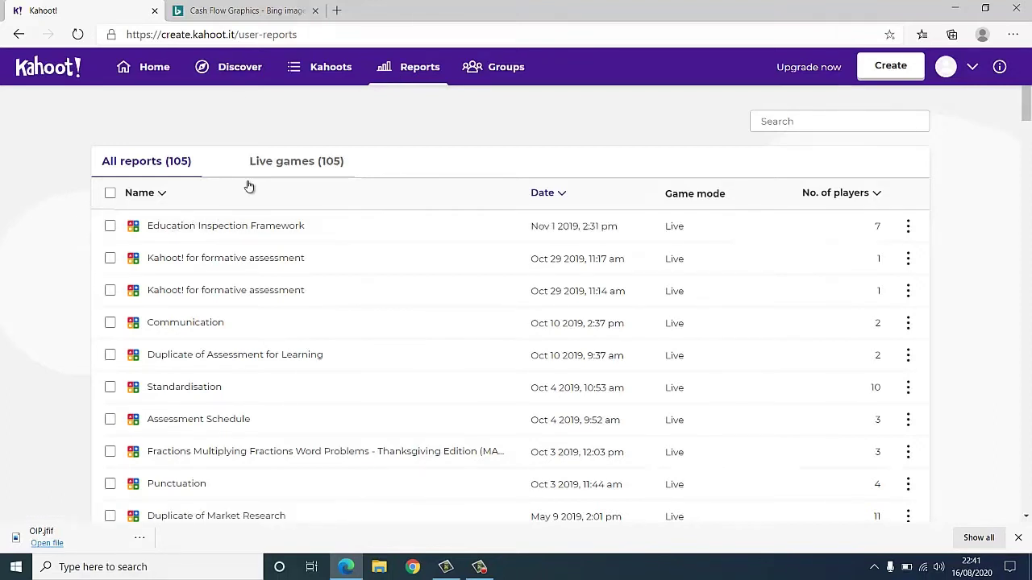
# Step: Open the Education Inspection Framework report and view its Players, Questions and Feedback tabs
pyautogui.click(255, 229)
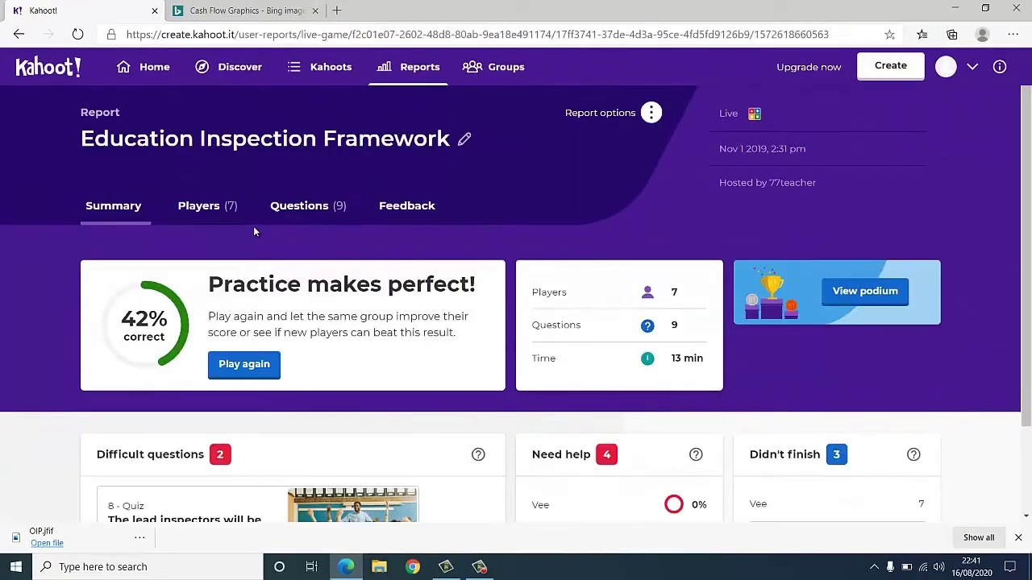
pyautogui.click(210, 216)
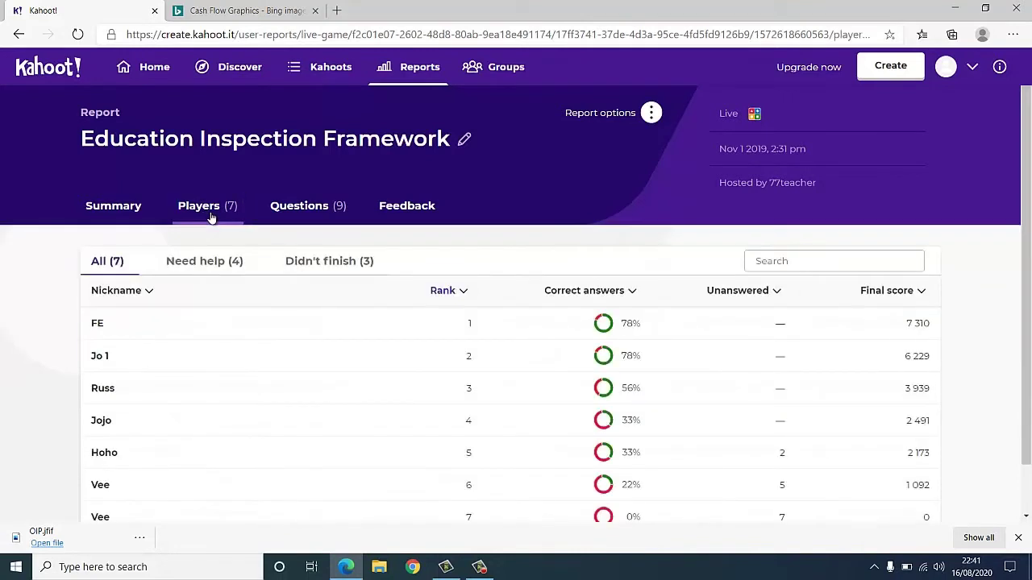
pyautogui.click(309, 209)
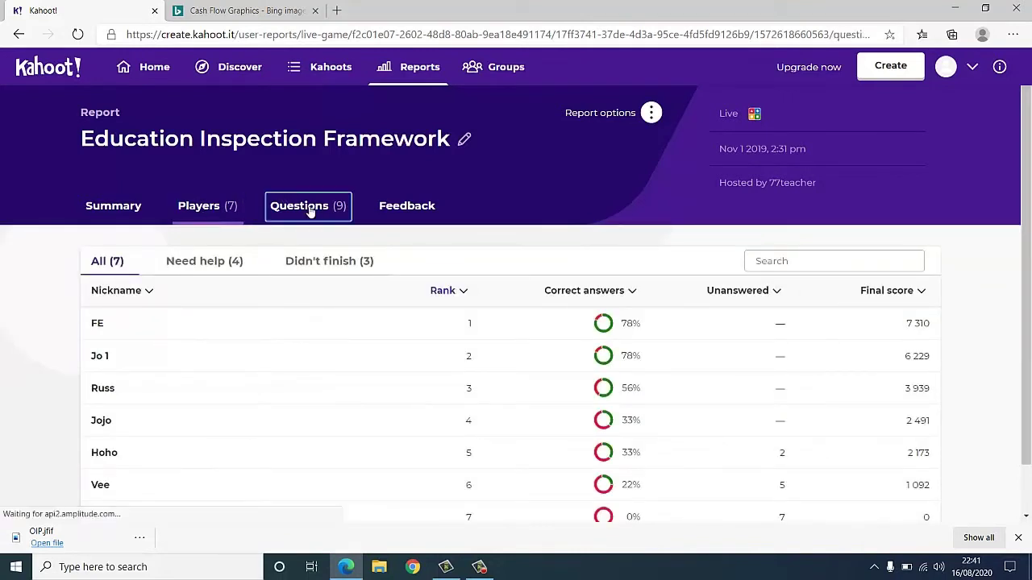
pyautogui.click(407, 218)
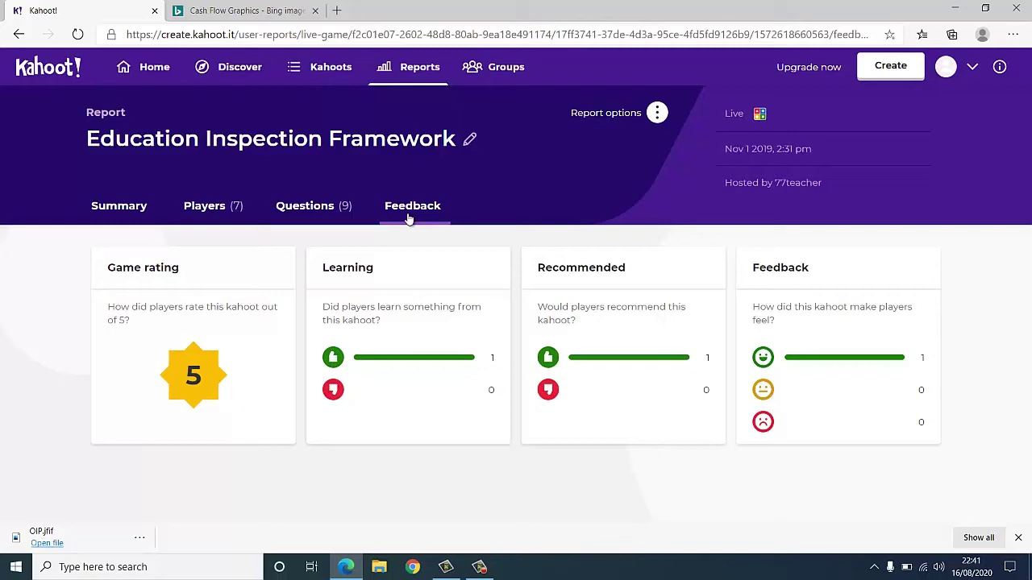
# Step: Return to the report summary and review its 42% correct, 7 players, 9 questions overview
pyautogui.click(105, 210)
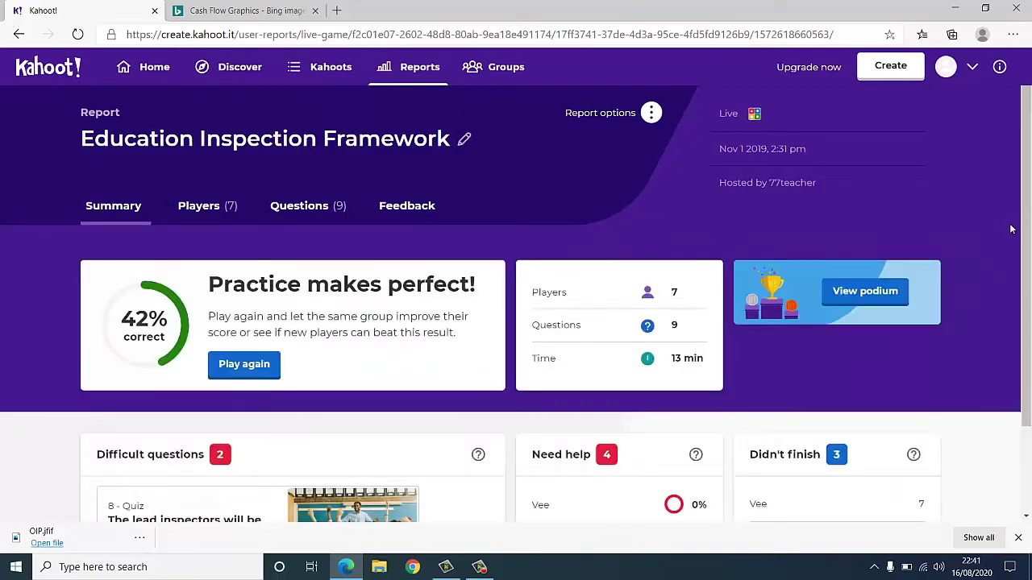
pyautogui.scroll(-1, 1027, 218)
pyautogui.scroll(1, 1029, 217)
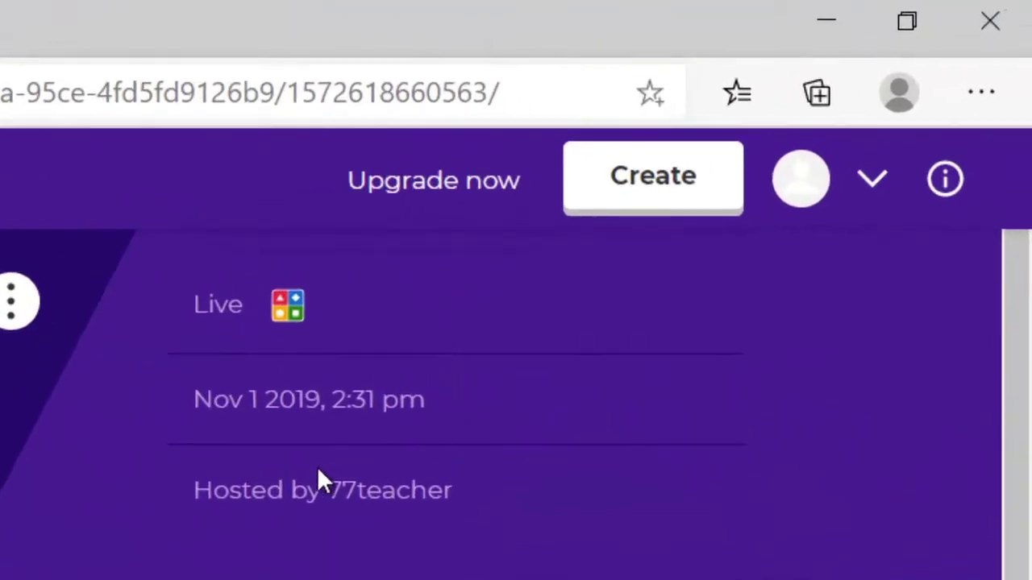
pyautogui.moveTo(240, 416); pyautogui.dragTo(528, 415)
pyautogui.click(746, 471)
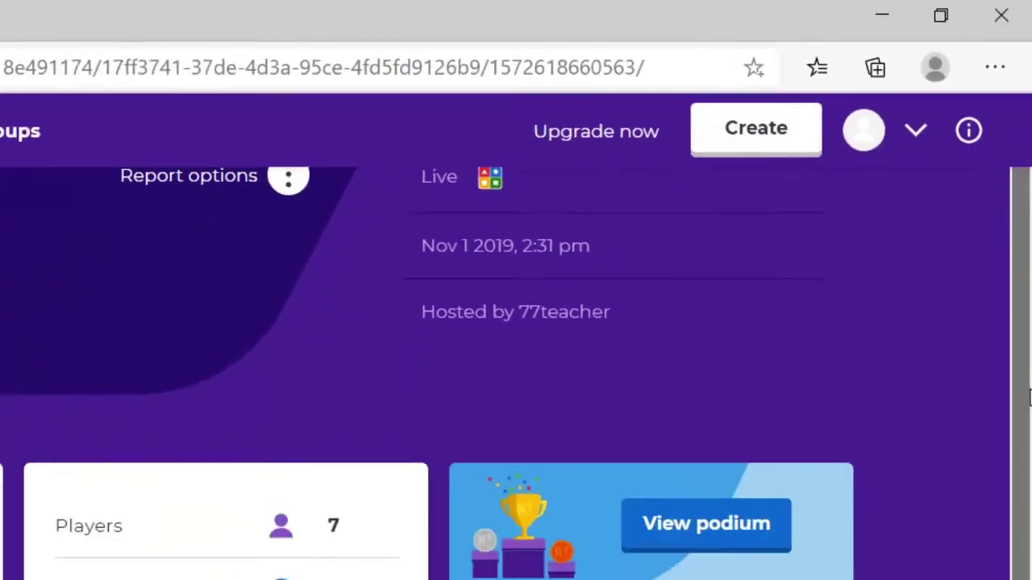
pyautogui.scroll(-5, 516, 363)
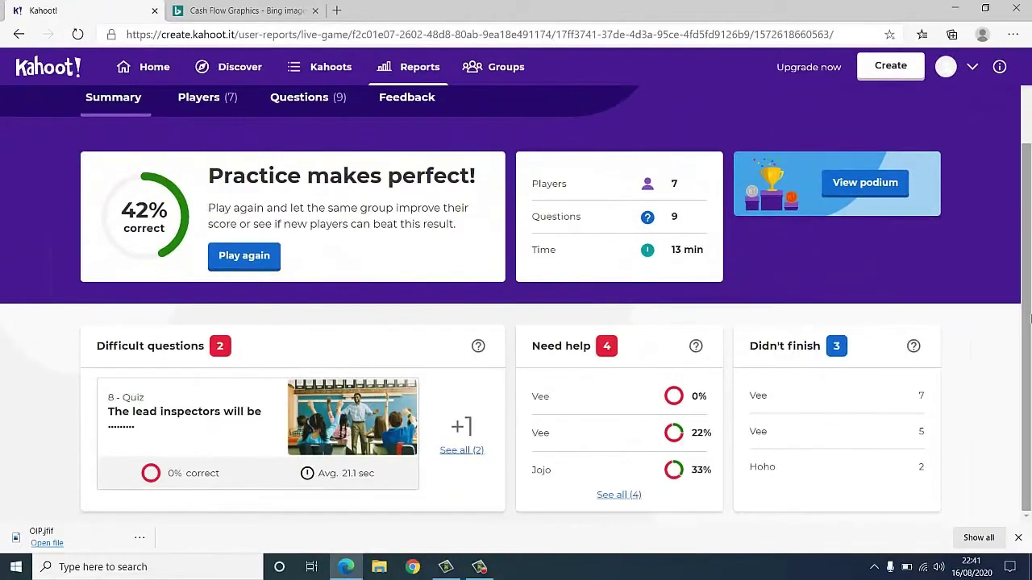
# Step: Filter the report's players to the 3 who didn't finish, then show all 7
pyautogui.click(614, 495)
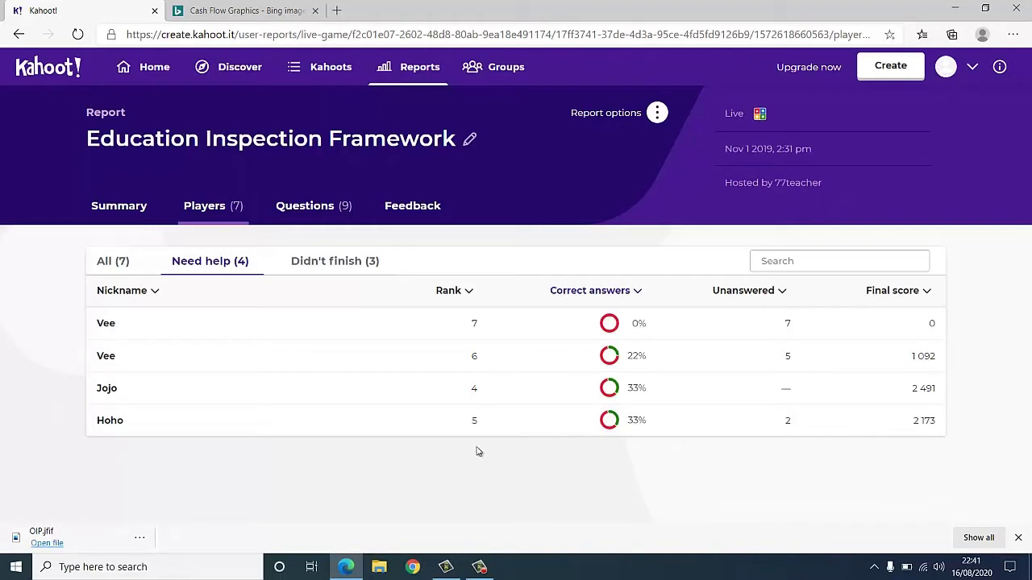
pyautogui.click(361, 268)
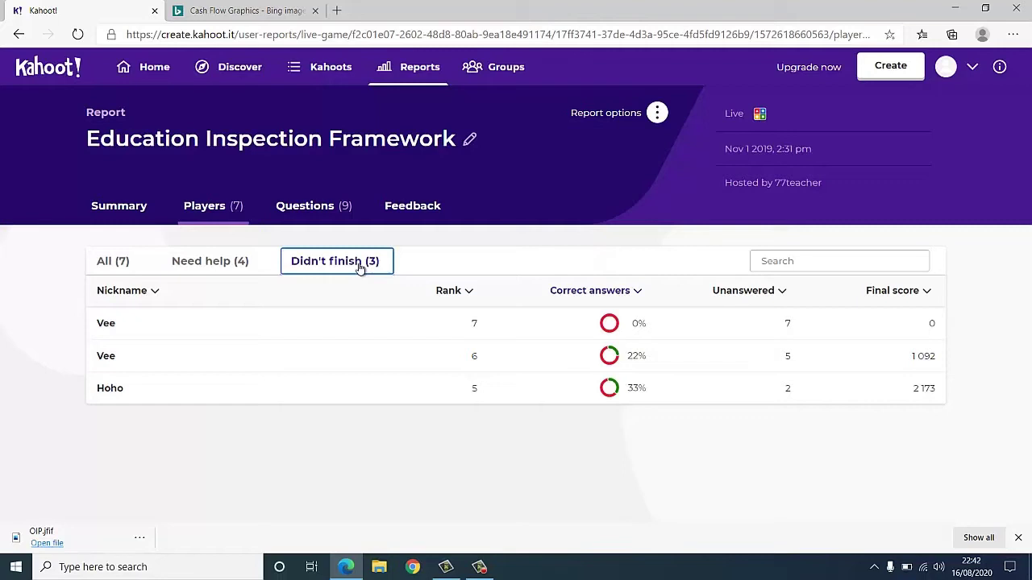
pyautogui.click(129, 266)
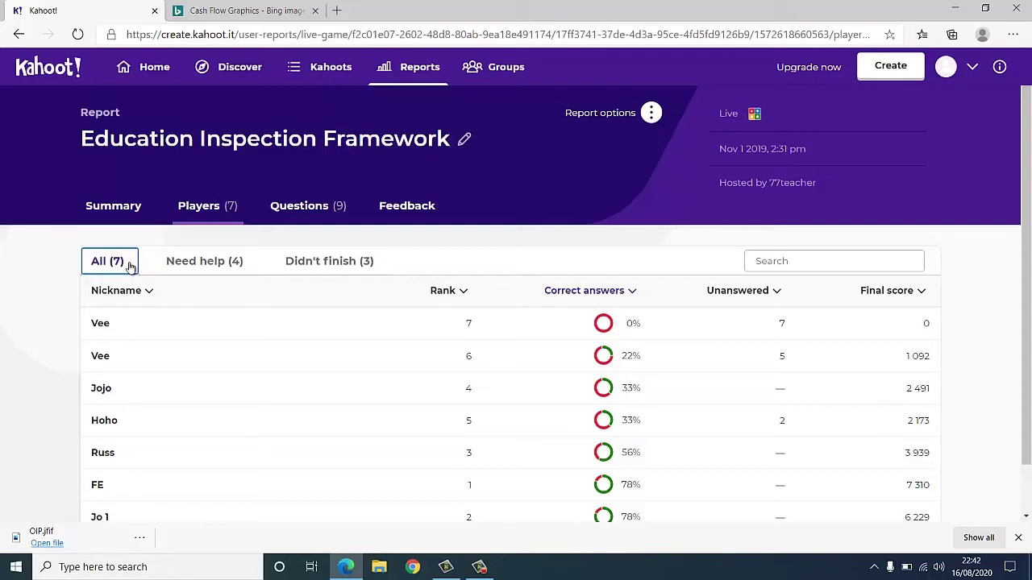
# Step: Open the Groups page and skip its introduction
pyautogui.click(510, 76)
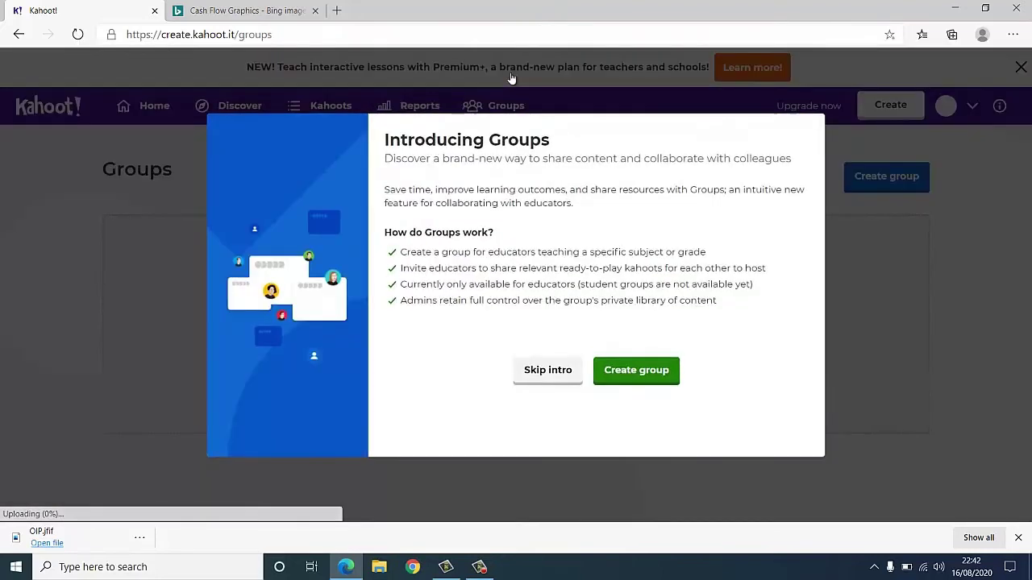
pyautogui.click(556, 376)
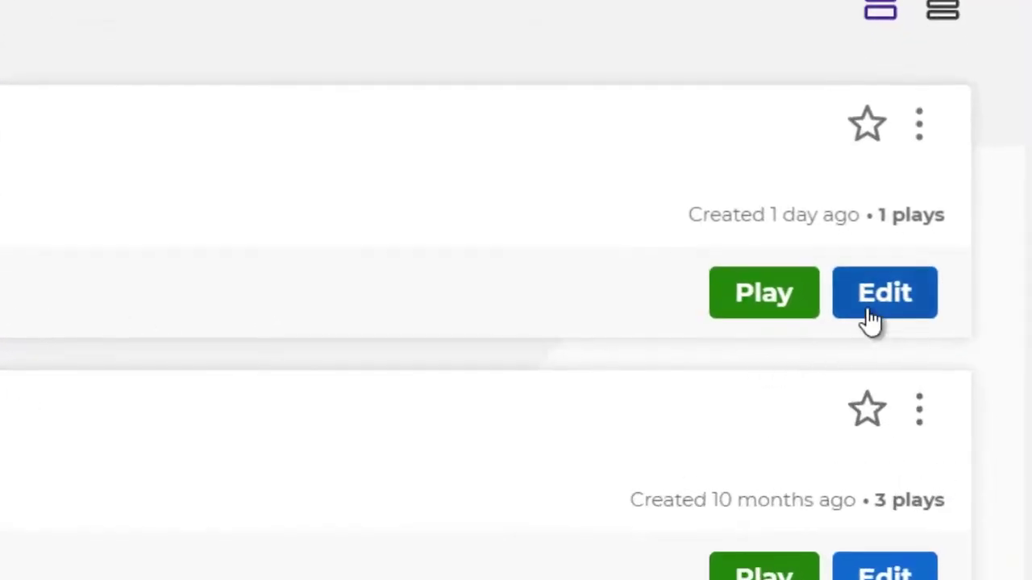
# Step: Edit Business quiz no.1 and set the cash flow forecast question's time limit to 10 sec
pyautogui.click(872, 314)
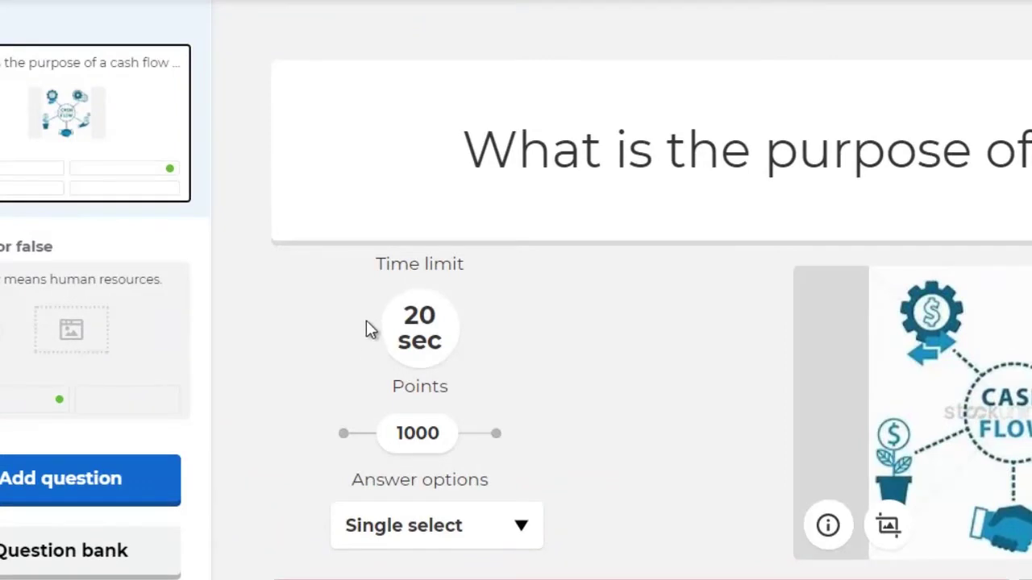
pyautogui.click(433, 321)
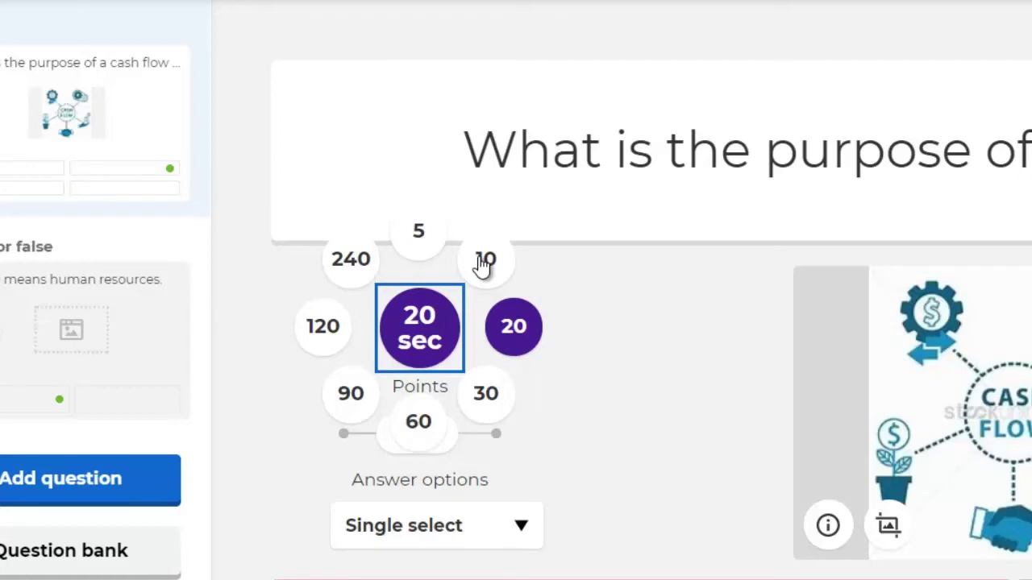
pyautogui.click(484, 260)
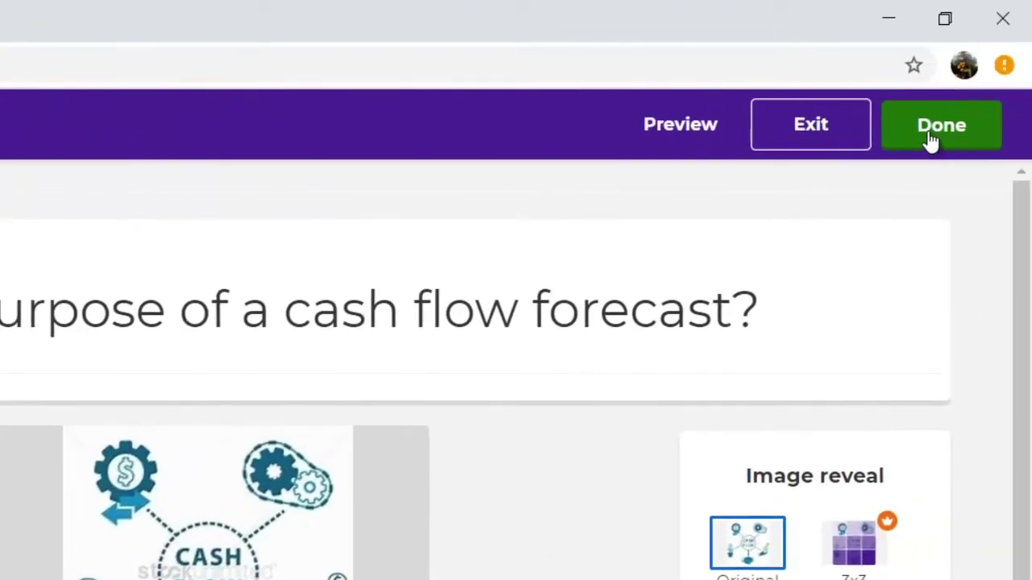
# Step: Save the edited Business quiz no.1, reopen its details page, and start playing it
pyautogui.click(931, 141)
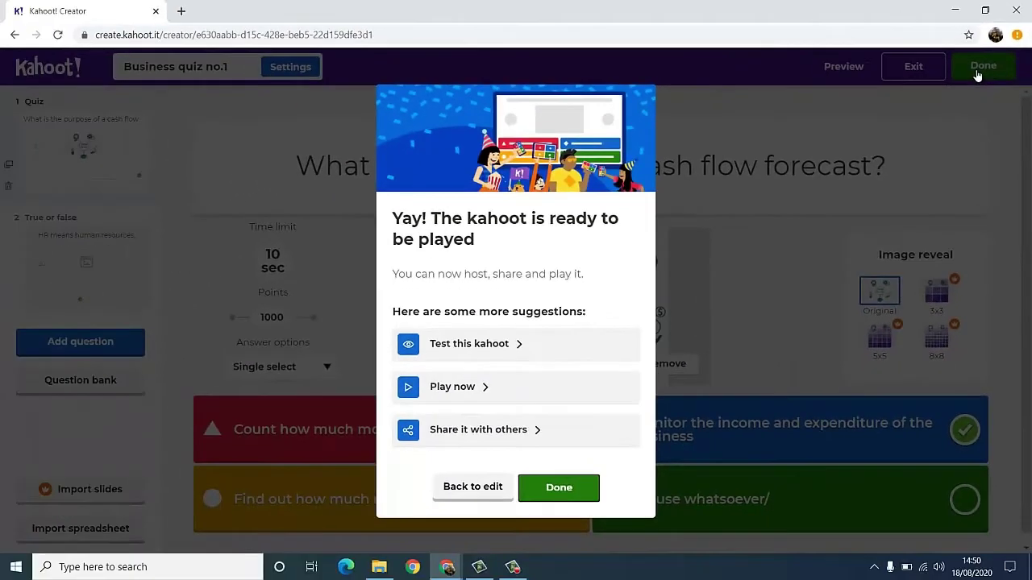
pyautogui.click(541, 491)
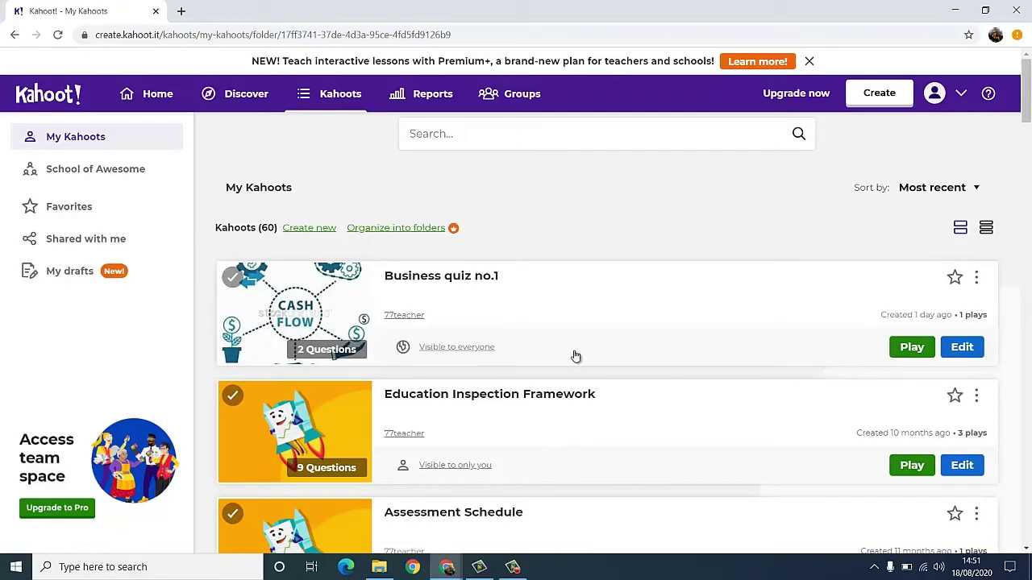
pyautogui.click(450, 286)
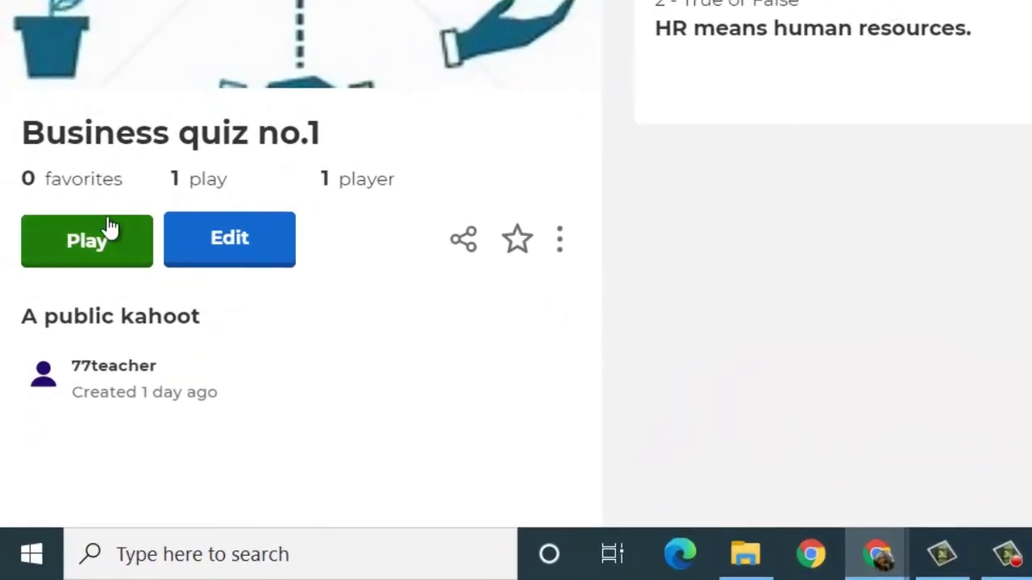
pyautogui.click(107, 232)
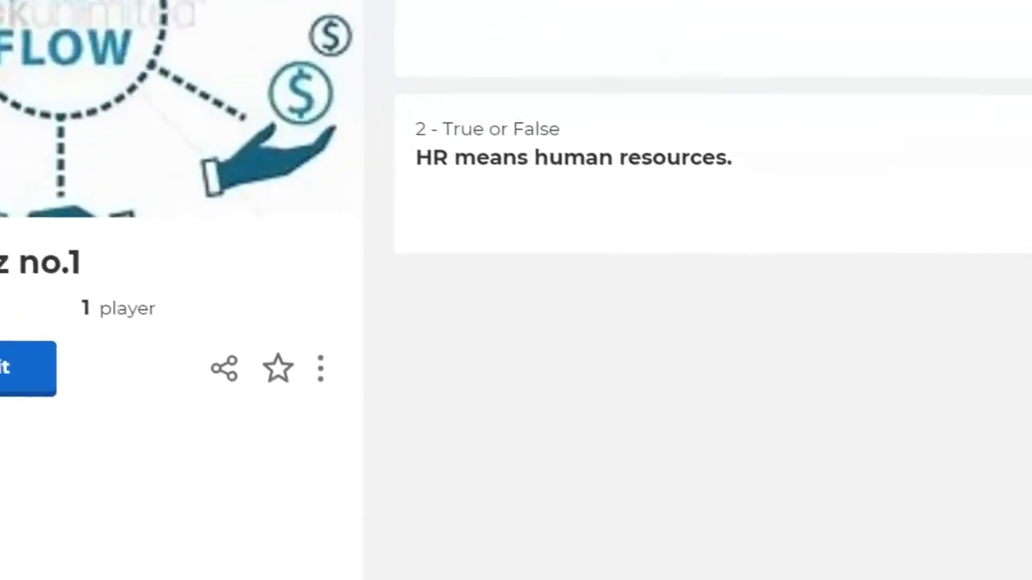
# Step: Pick Teach to host Business quiz no.1 as a live game with learners
pyautogui.click(71, 245)
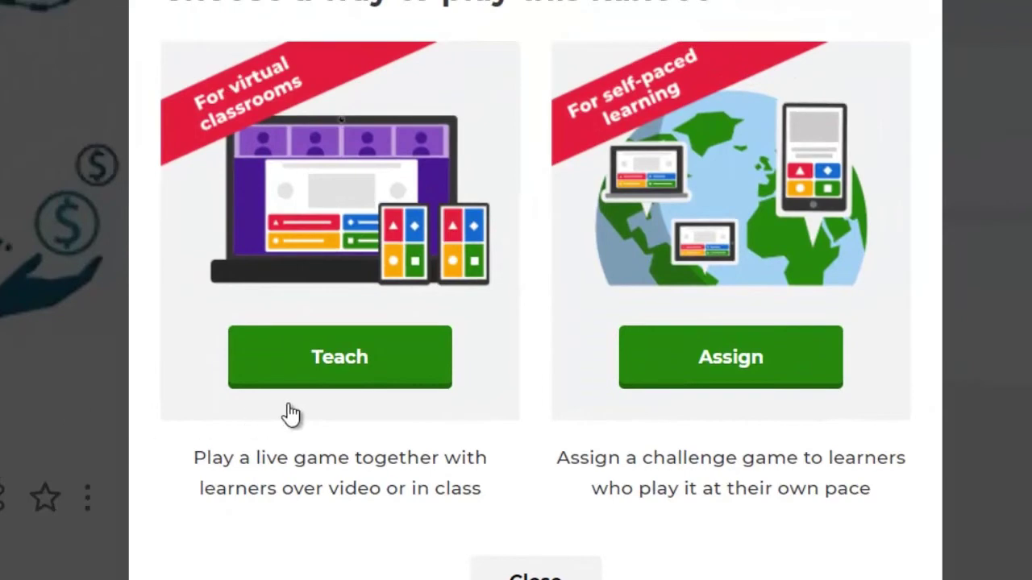
pyautogui.click(314, 372)
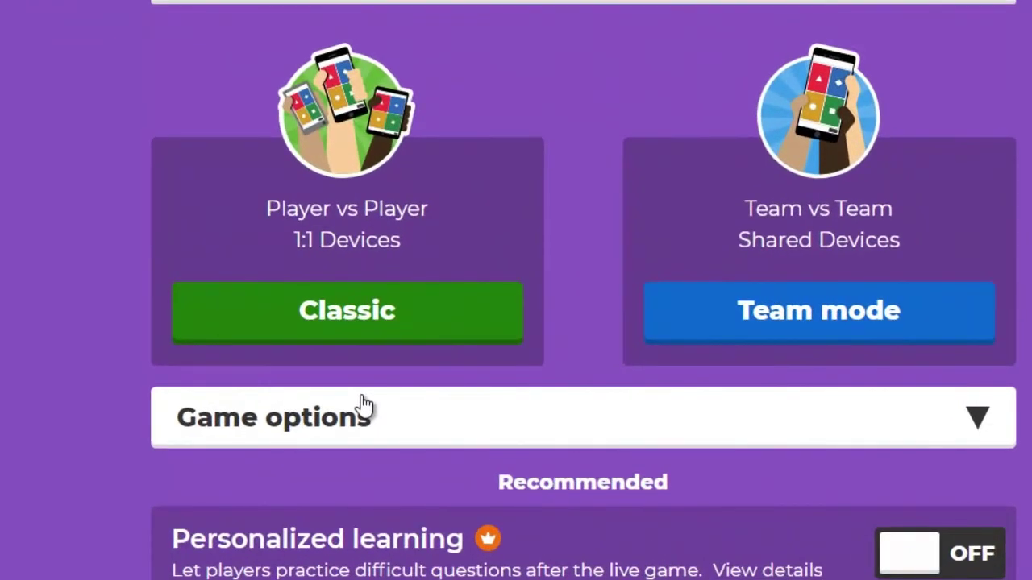
# Step: Start a Classic Player vs Player game of Business quiz no.1
pyautogui.click(359, 329)
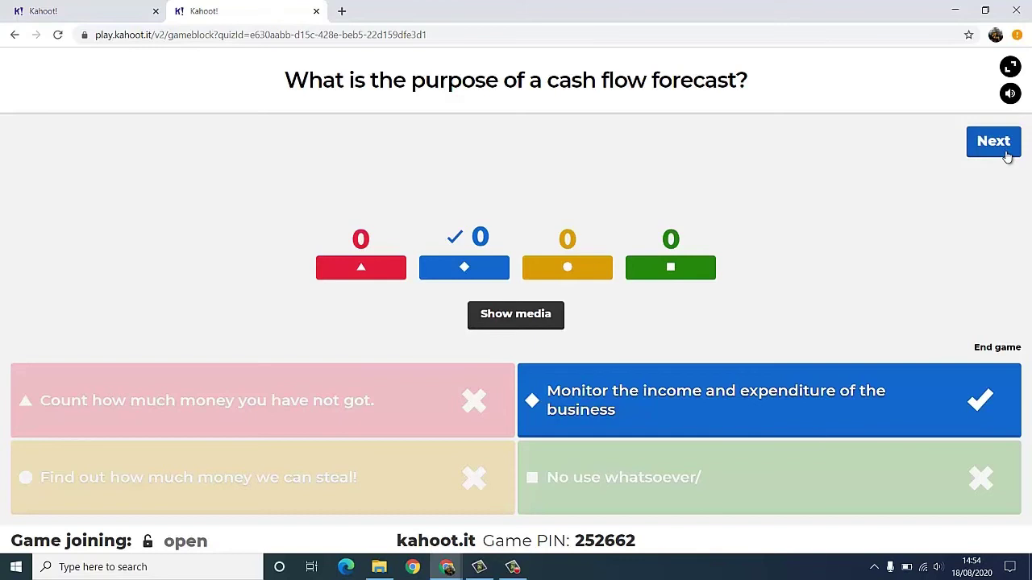
# Step: Go past the scoreboard to run question 2, 'HR means human resources.'
pyautogui.click(1000, 149)
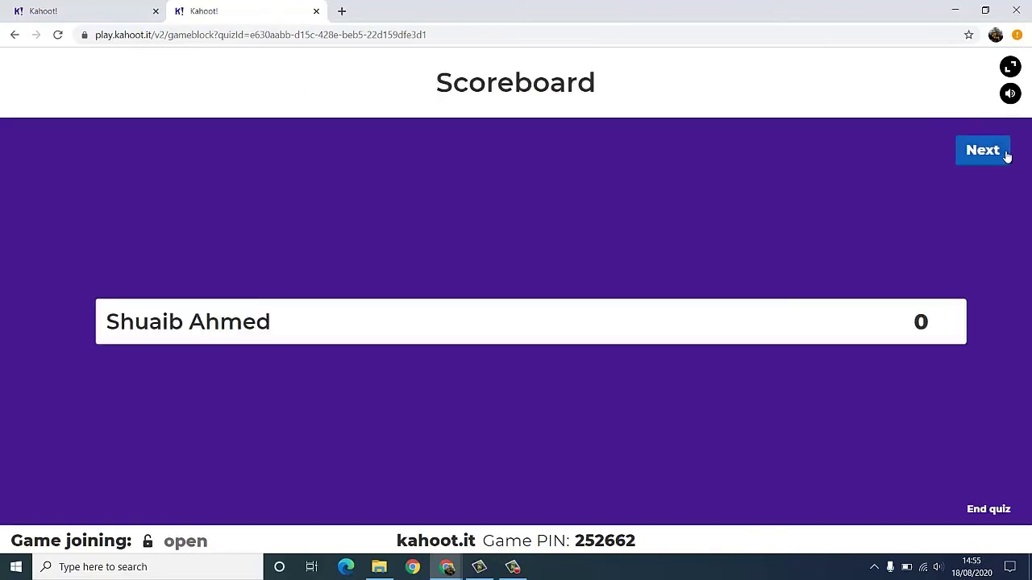
pyautogui.click(976, 153)
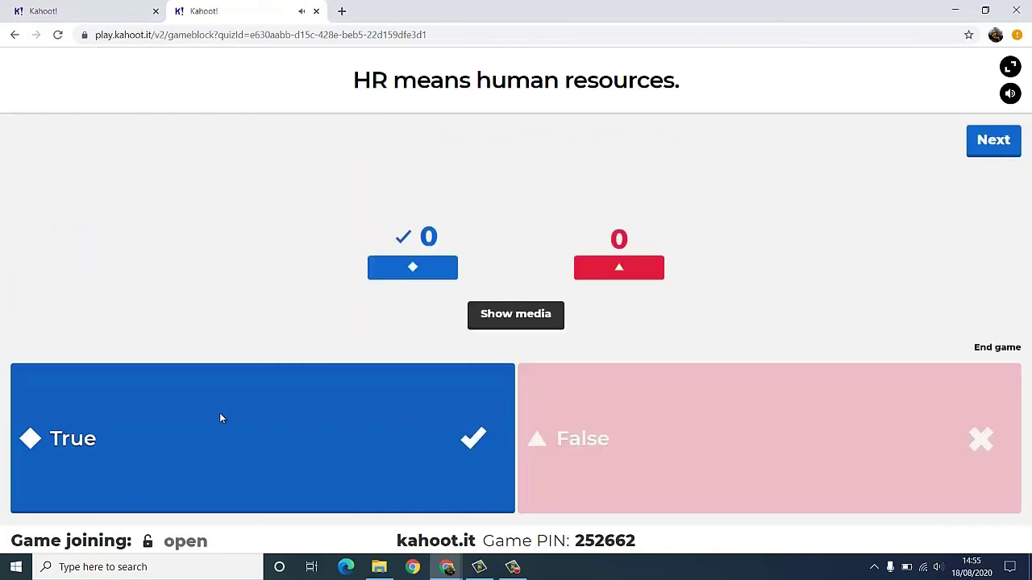
# Step: End the game to show the final podium with 0 out of 2
pyautogui.click(997, 142)
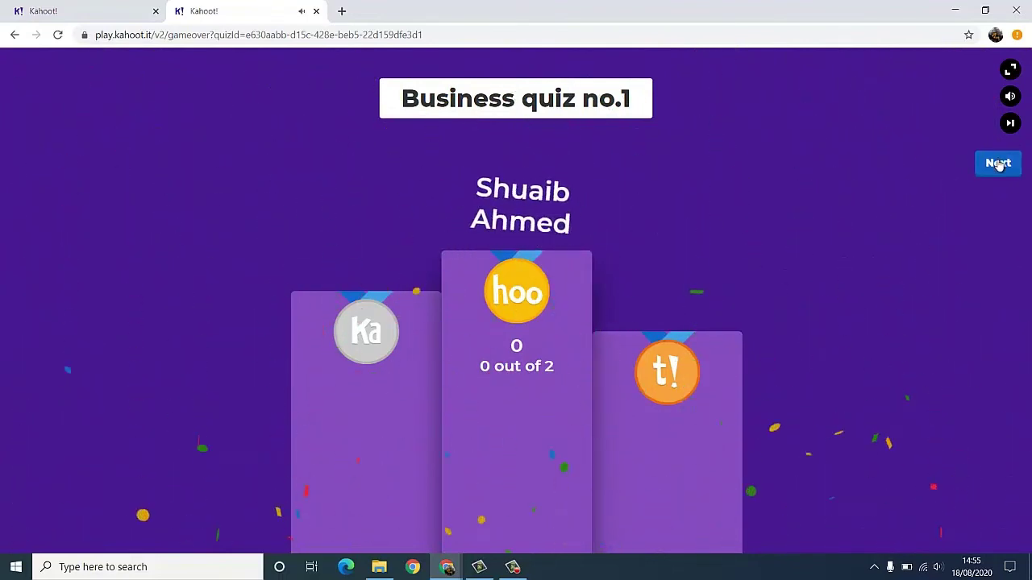
# Step: Skip the podium and view the full report: 0% correct, 1 player, 2 questions
pyautogui.click(999, 164)
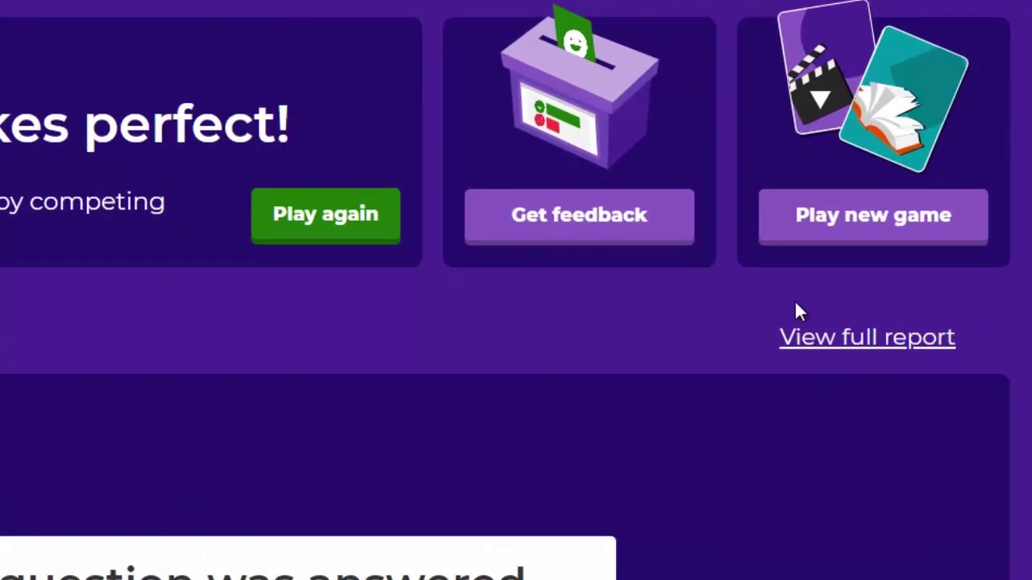
pyautogui.click(824, 339)
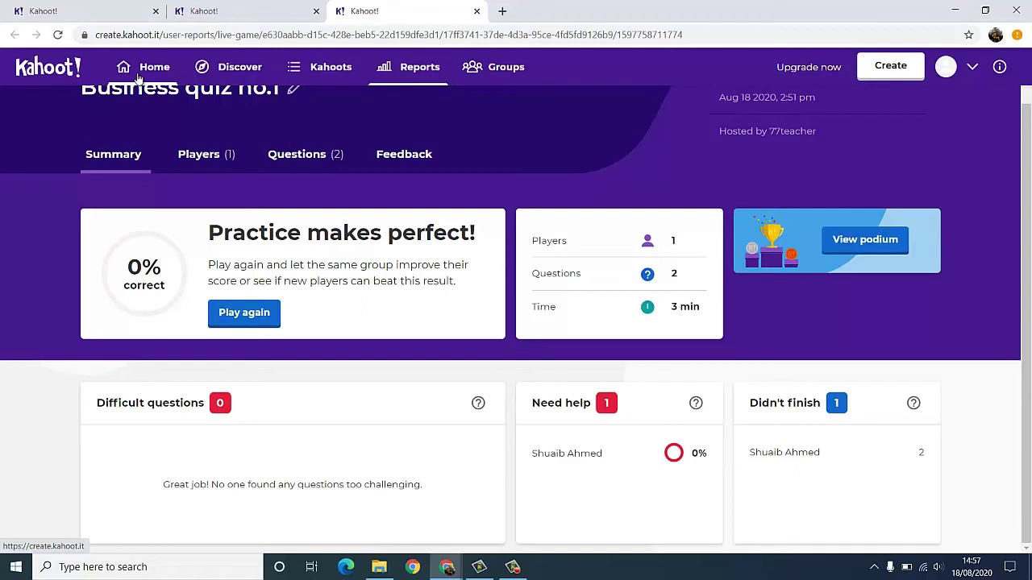
# Step: Return home and open Business quiz no.1 from My Kahoots to see its two questions
pyautogui.click(141, 71)
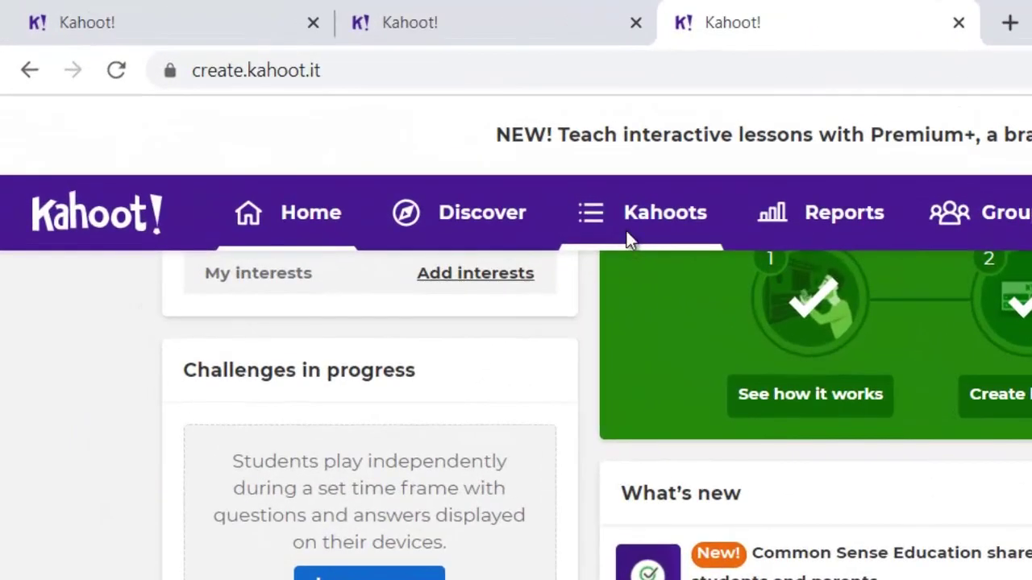
pyautogui.click(629, 240)
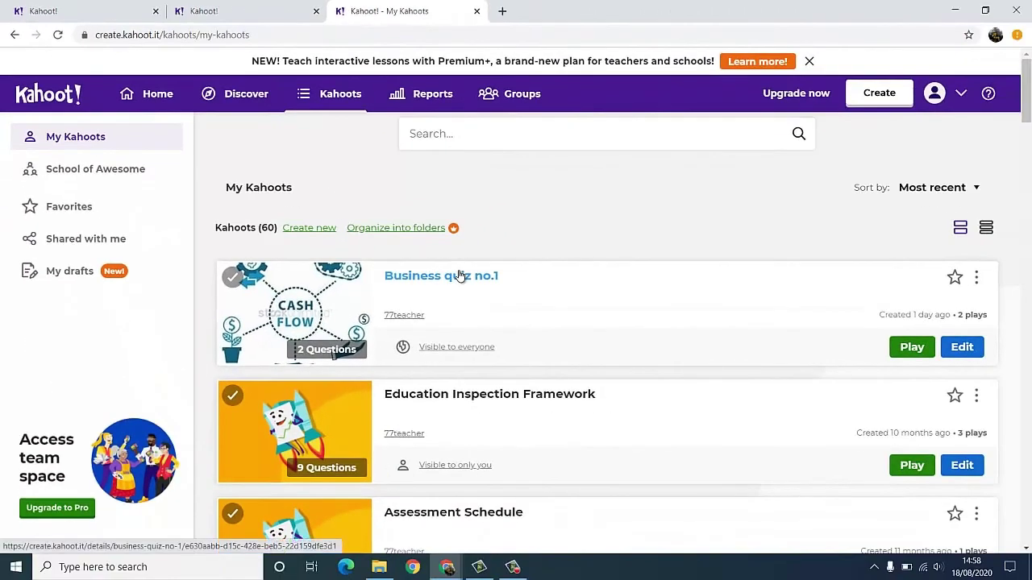
pyautogui.click(460, 277)
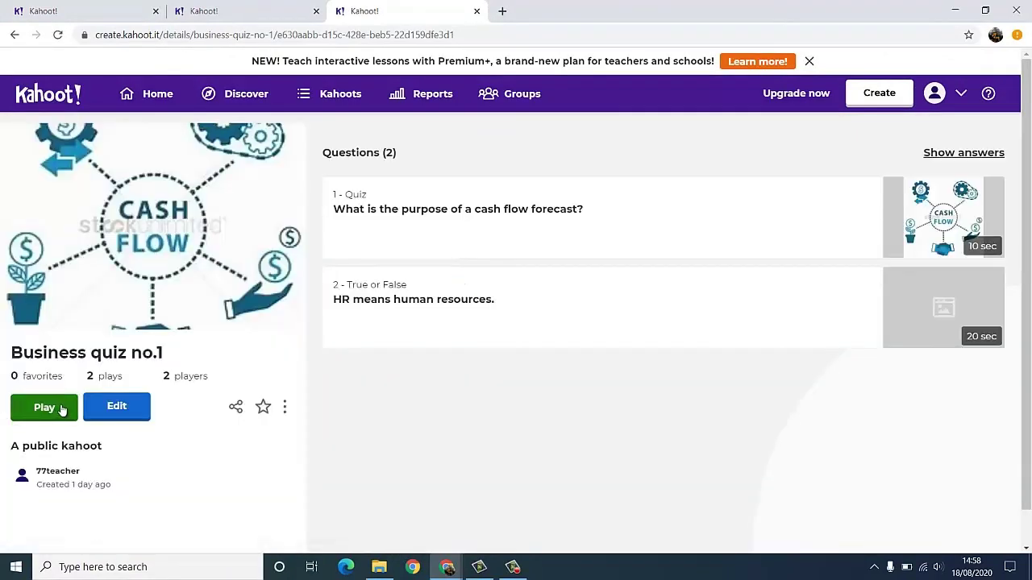
# Step: Relaunch Business quiz no.1 as a Teach, Classic player-vs-player game into the join lobby
pyautogui.click(62, 409)
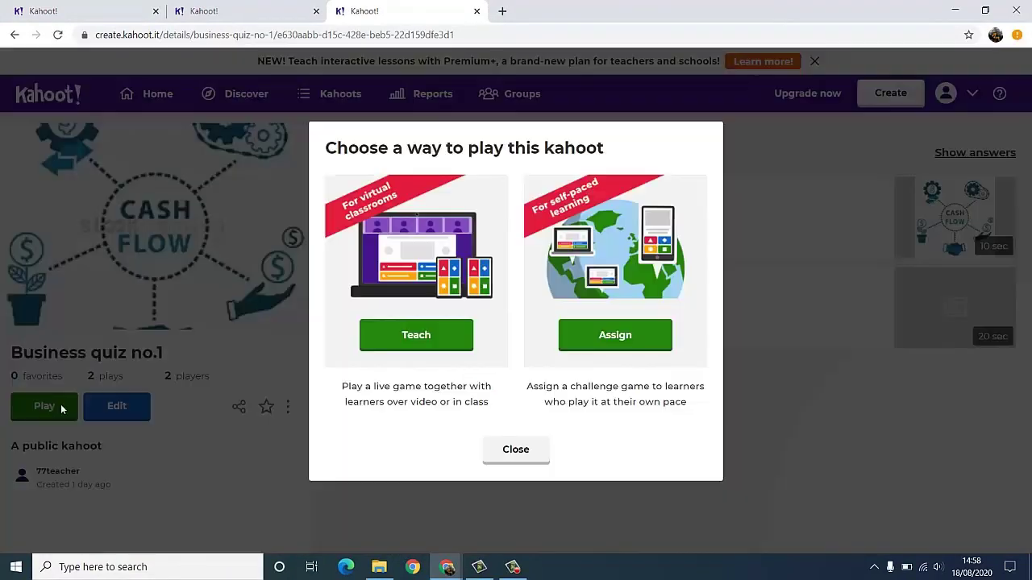
pyautogui.click(430, 348)
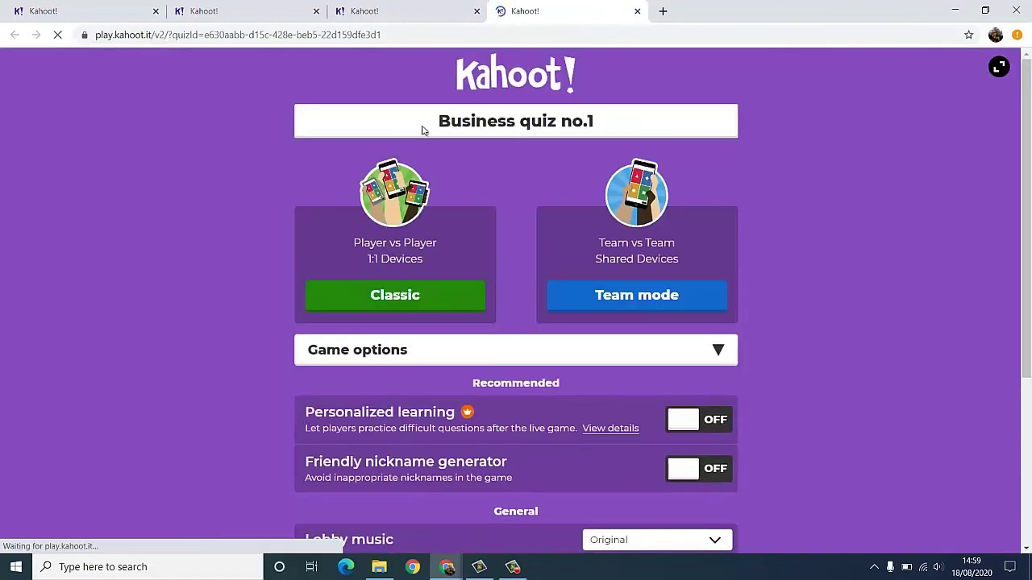
pyautogui.click(377, 295)
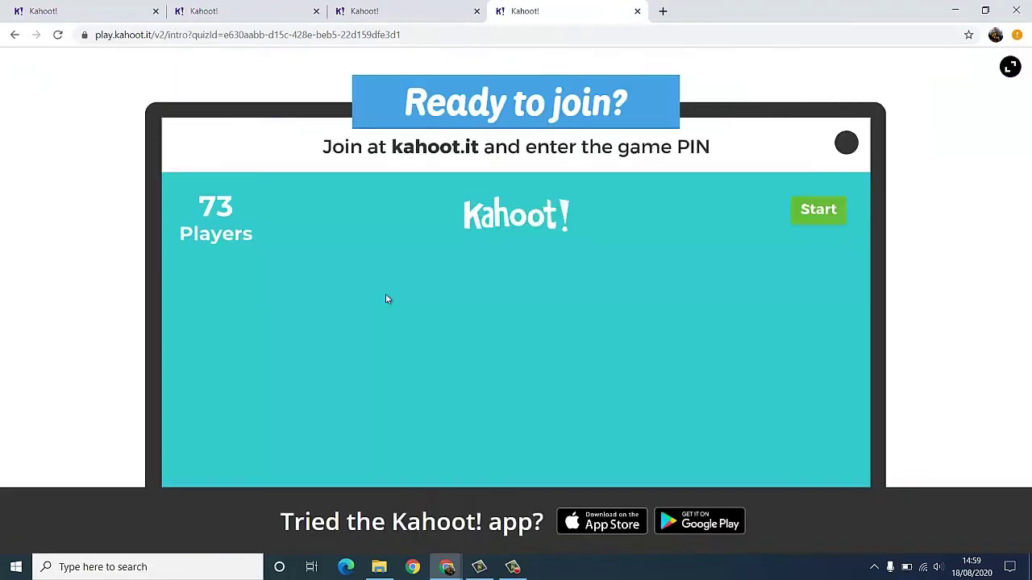